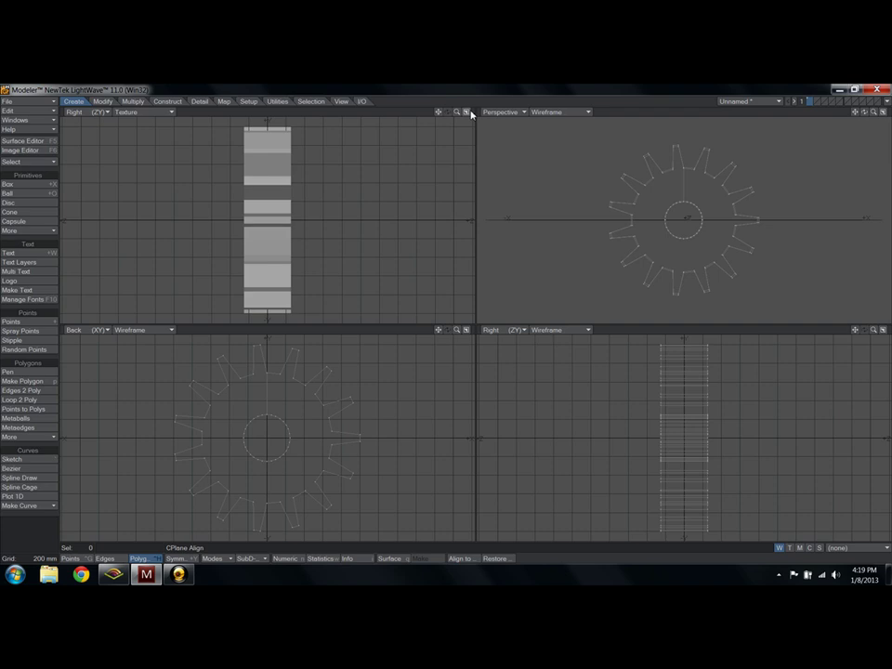
Show the shaded gear in a single full-size Perspective viewport and delete the gear
{"action": "left_click", "coordinate": [466, 112]}
{"action": "left_click", "coordinate": [75, 112]}
{"action": "left_click", "coordinate": [76, 166]}
{"action": "left_click_drag", "start_coordinate": [418, 324], "coordinate": [508, 330], "text": "alt"}
{"action": "scroll", "coordinate": [473, 270], "scroll_direction": "up", "scroll_amount": 2}
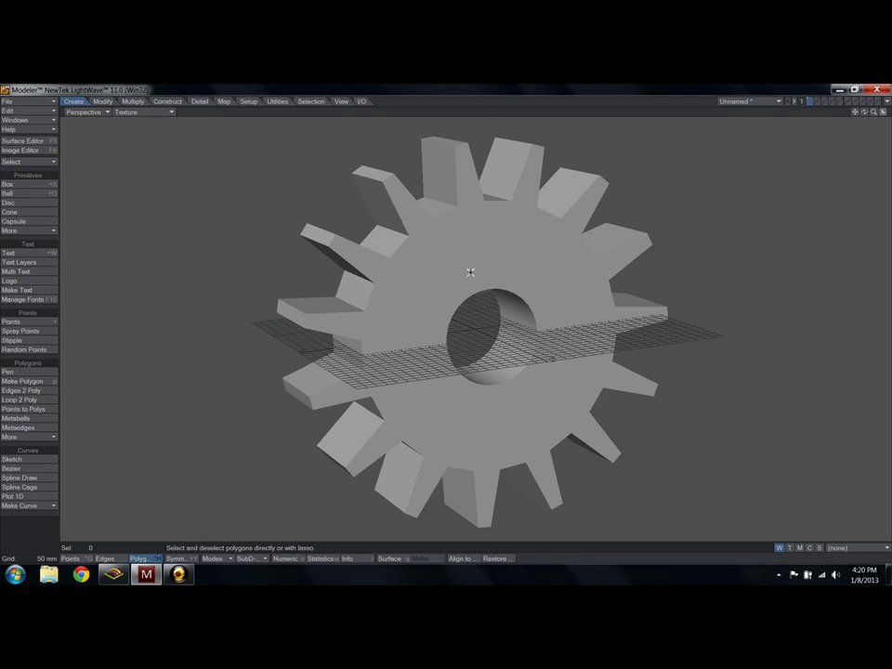
{"action": "key", "text": "Delete"}
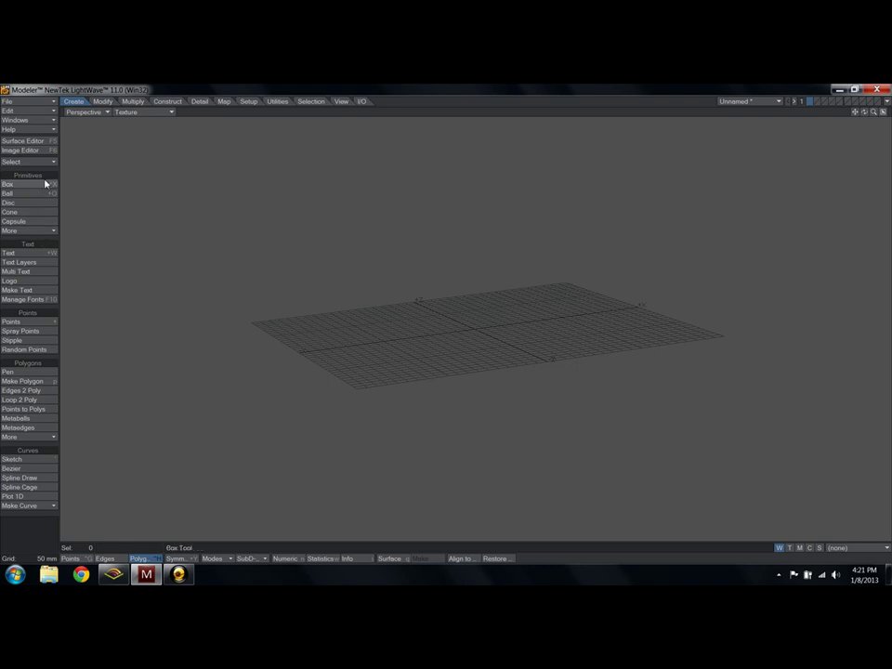
{"action": "left_click", "coordinate": [46, 232]}
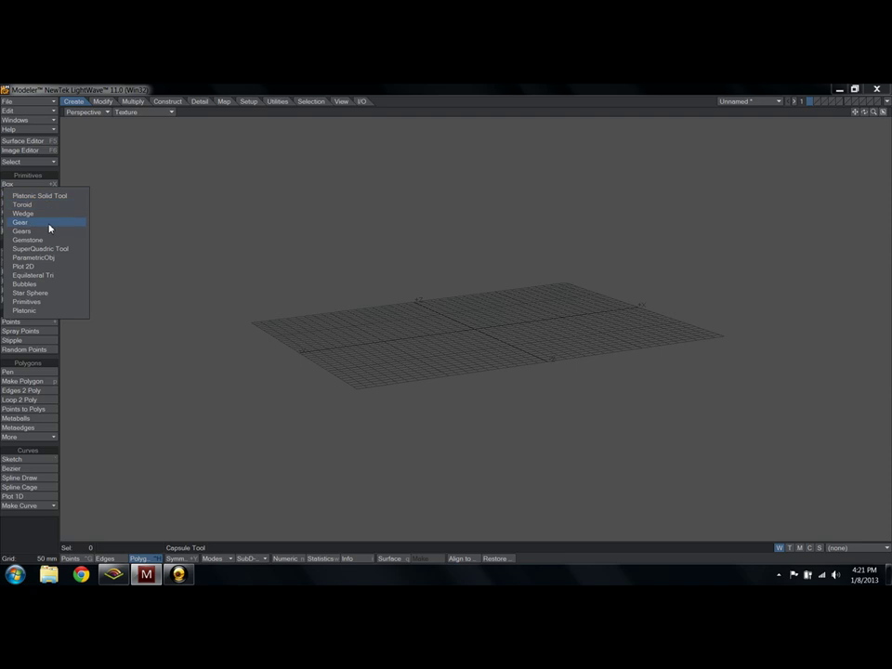
{"action": "left_click", "coordinate": [106, 88]}
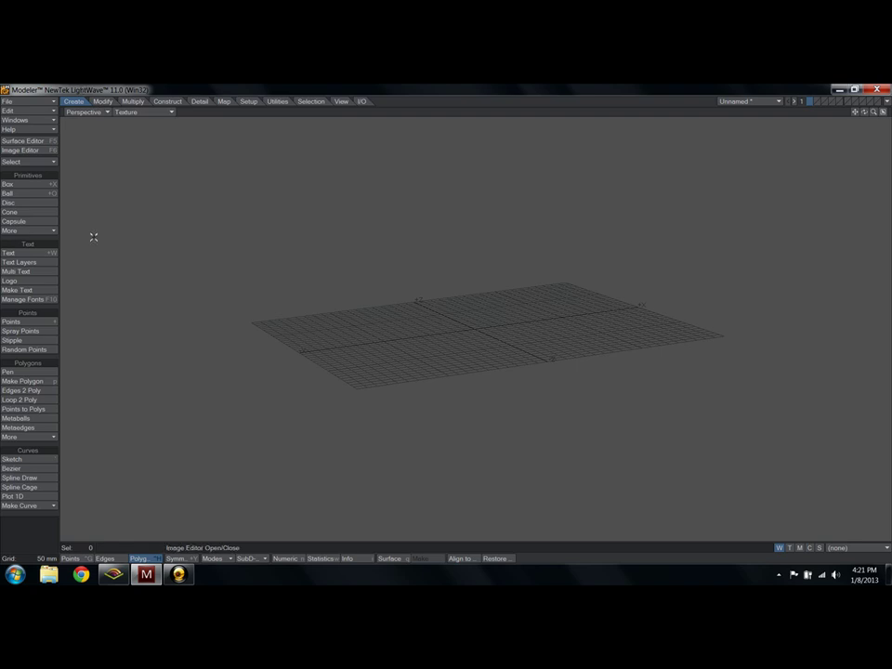
Draw a box on the grid and reshape it to about 965 mm wide, 430 mm high and 735 mm deep
{"action": "left_click", "coordinate": [45, 186]}
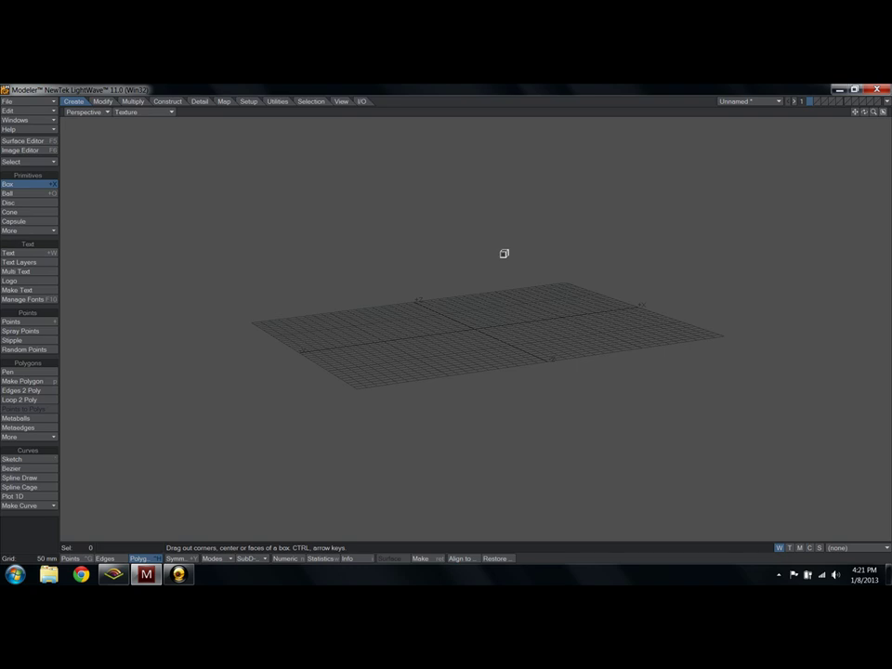
{"action": "left_click_drag", "start_coordinate": [408, 283], "coordinate": [586, 354]}
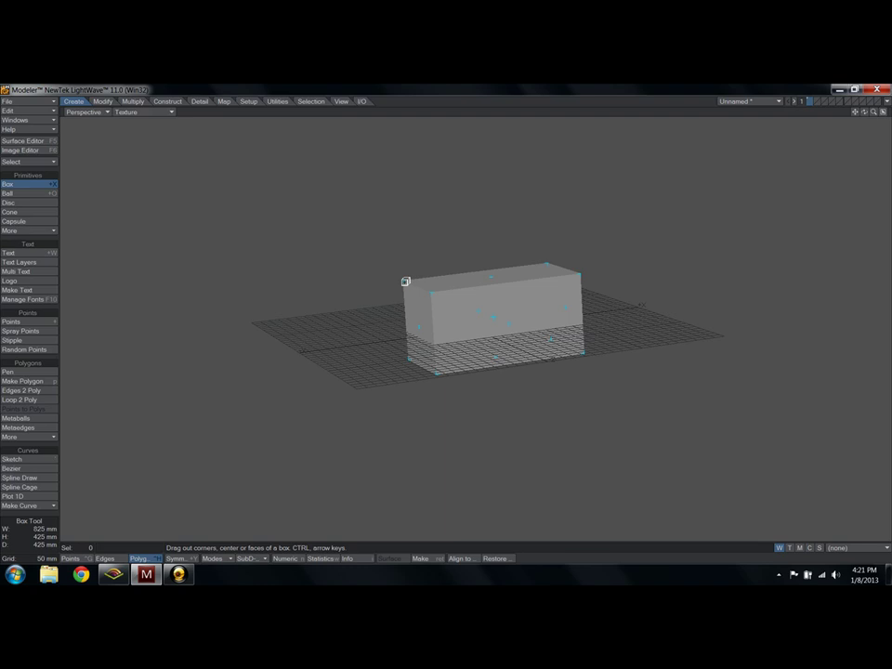
{"action": "left_click_drag", "start_coordinate": [405, 281], "coordinate": [351, 264]}
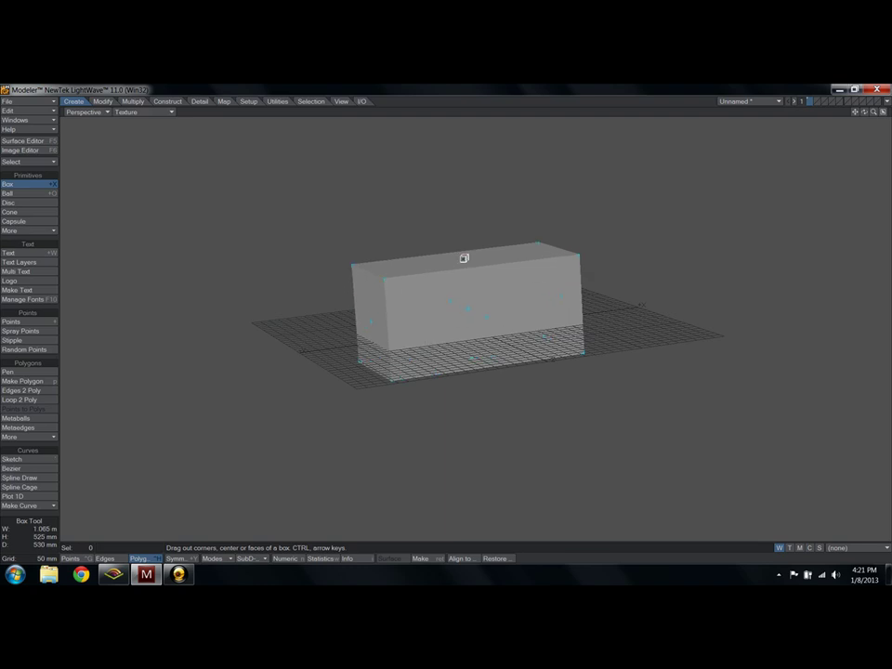
{"action": "mouse_move", "coordinate": [466, 257]}
{"action": "left_mouse_down"}
{"action": "mouse_move", "coordinate": [451, 185]}
{"action": "mouse_move", "coordinate": [460, 274]}
{"action": "left_mouse_up"}
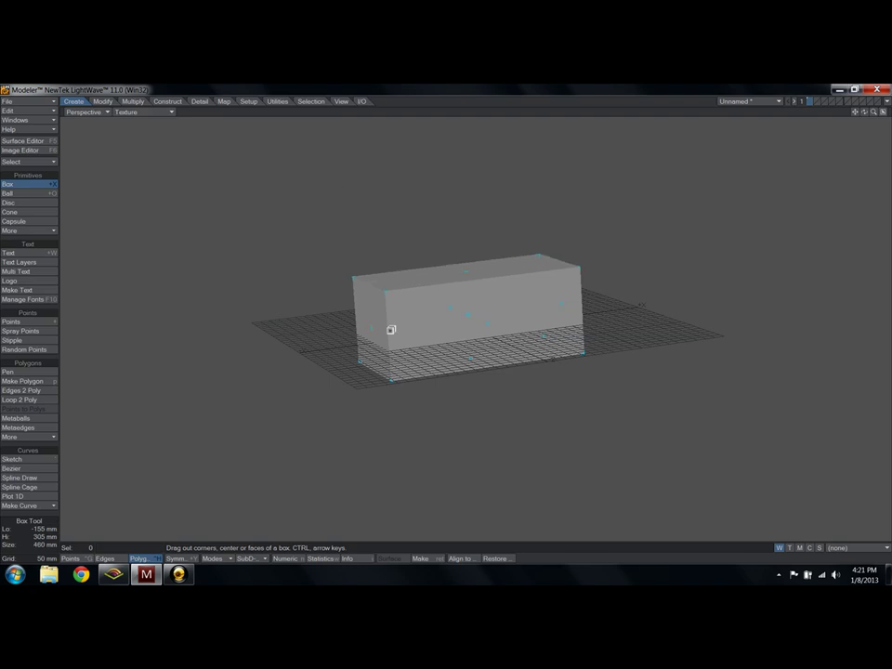
{"action": "left_click_drag", "start_coordinate": [392, 354], "coordinate": [419, 374]}
{"action": "left_click_drag", "start_coordinate": [371, 322], "coordinate": [484, 282], "text": "alt"}
{"action": "left_click_drag", "start_coordinate": [423, 270], "coordinate": [594, 307], "text": "alt"}
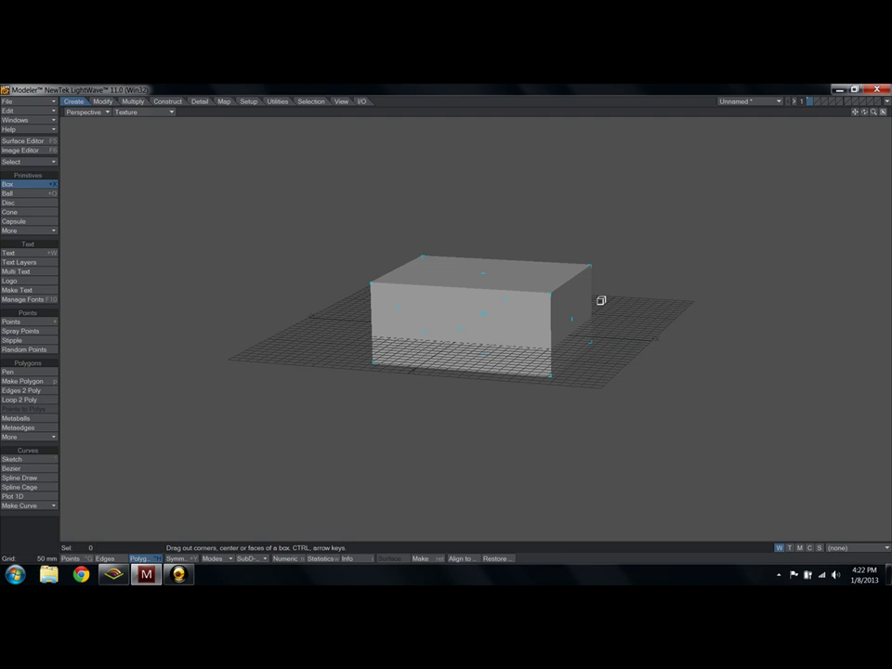
Open the numeric options for the box and raise its edge radius to 9 mm
{"action": "left_click", "coordinate": [296, 562]}
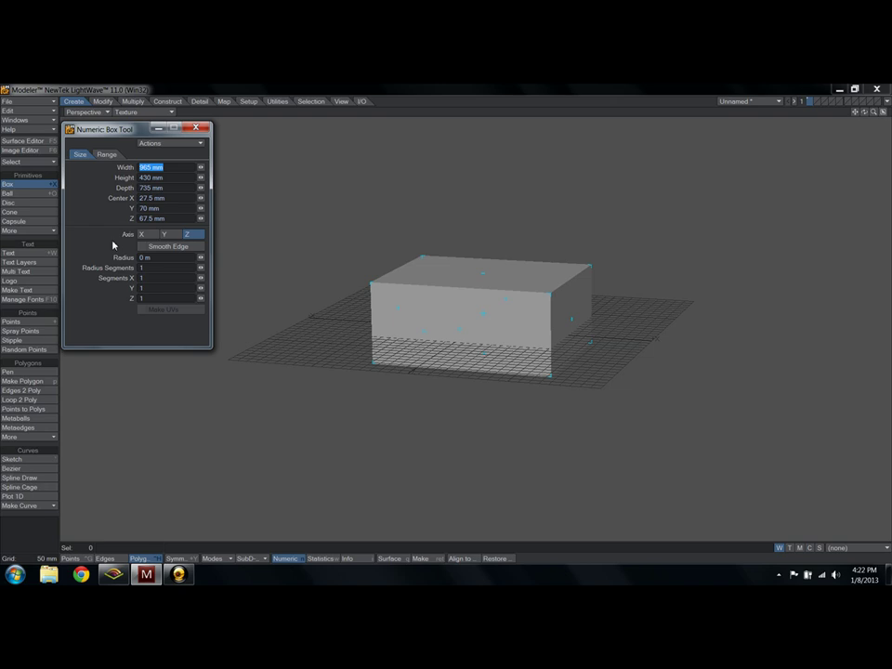
{"action": "key", "text": "n"}
{"action": "key", "text": "n"}
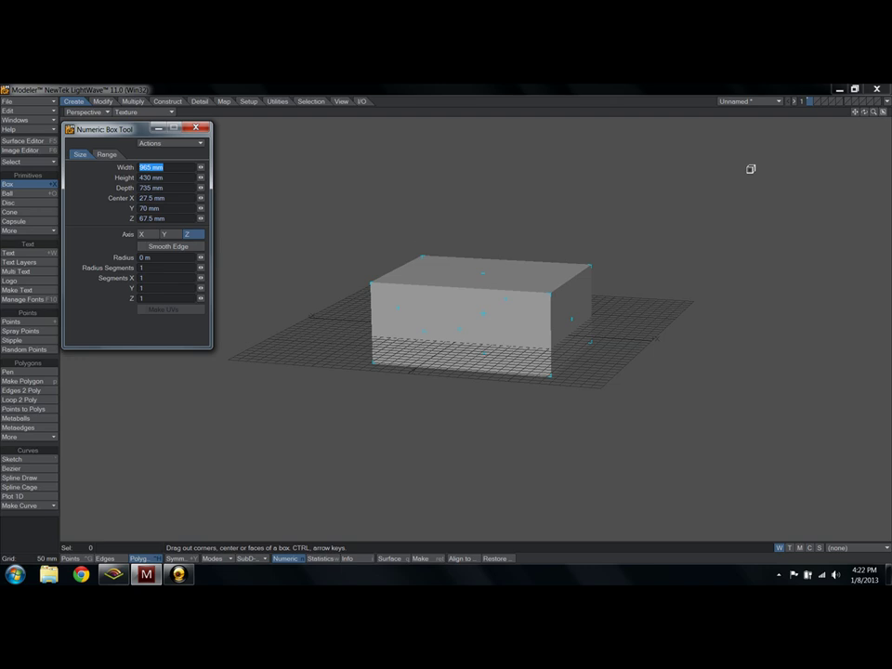
{"action": "left_click_drag", "start_coordinate": [864, 111], "coordinate": [361, 221]}
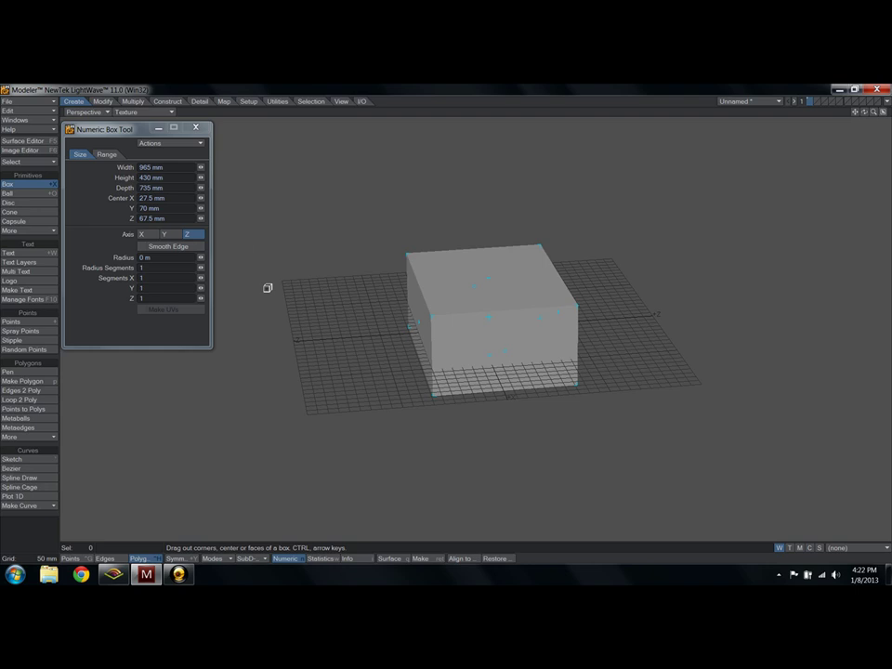
{"action": "scroll", "coordinate": [415, 340], "scroll_direction": "up", "scroll_amount": 10}
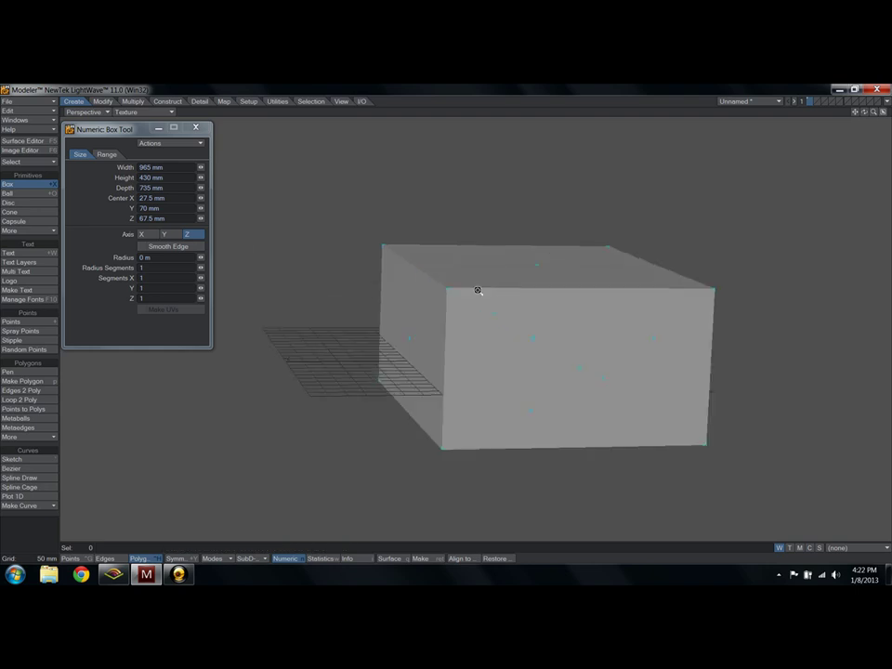
{"action": "left_click_drag", "start_coordinate": [402, 276], "coordinate": [434, 271], "text": "alt"}
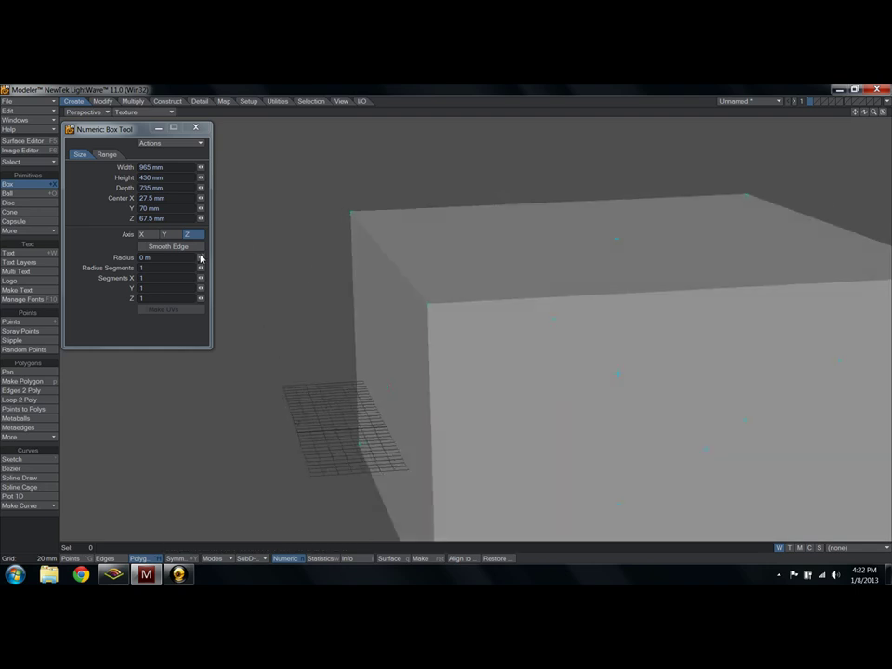
{"action": "left_click_drag", "start_coordinate": [202, 261], "coordinate": [207, 261]}
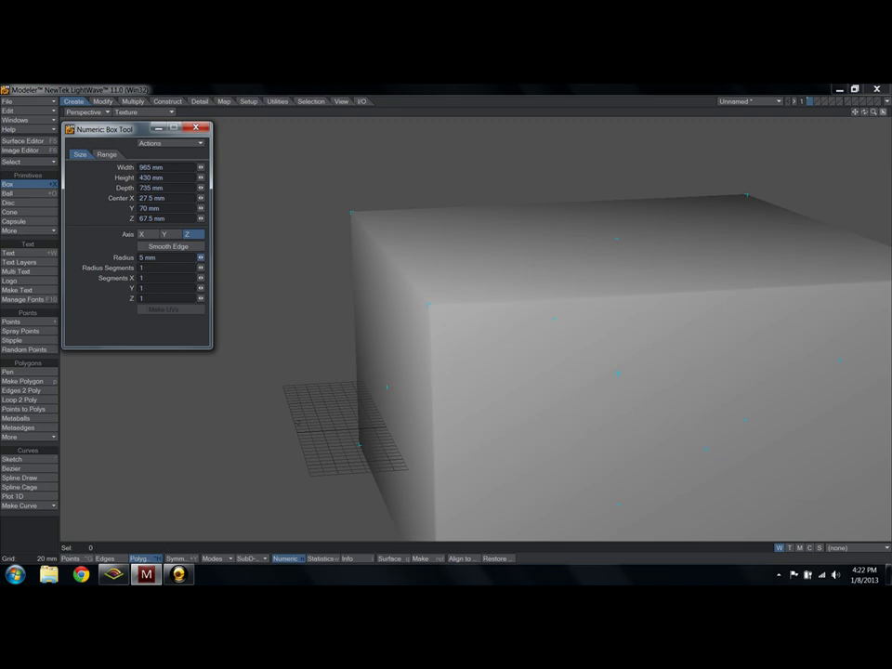
Set the viewport display to Flat Shade and increase the box's edge radius to 27 mm
{"action": "left_click", "coordinate": [149, 112]}
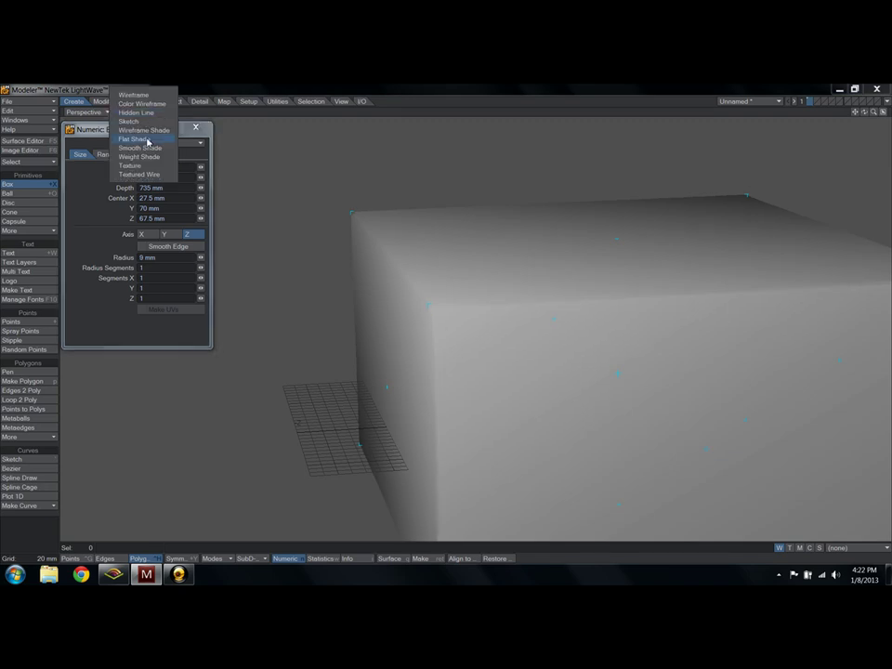
{"action": "left_click", "coordinate": [135, 142]}
{"action": "left_click", "coordinate": [207, 257]}
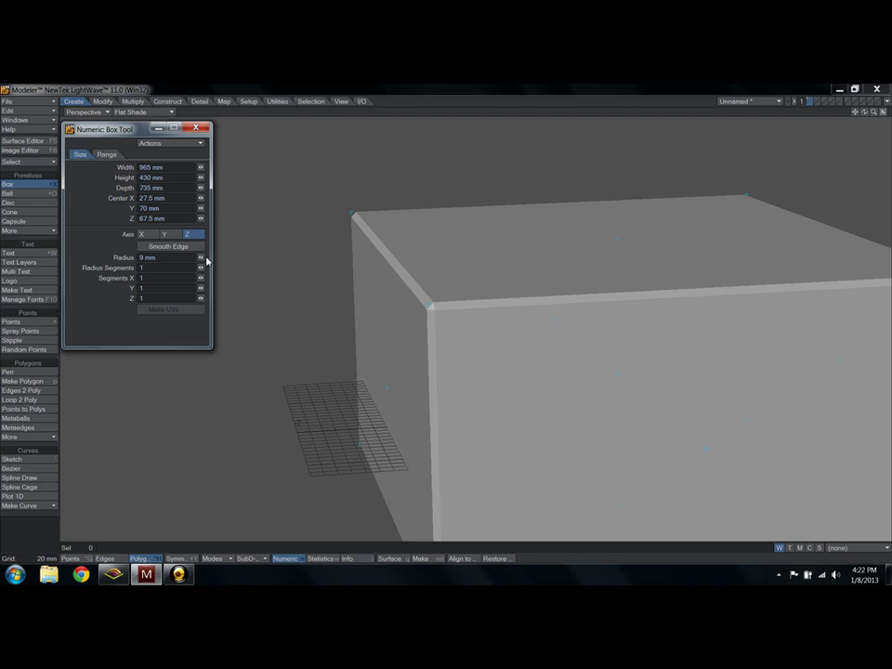
{"action": "mouse_move", "coordinate": [200, 258]}
{"action": "left_mouse_down"}
{"action": "mouse_move", "coordinate": [225, 258]}
{"action": "mouse_move", "coordinate": [194, 257]}
{"action": "mouse_move", "coordinate": [224, 257]}
{"action": "mouse_move", "coordinate": [218, 258]}
{"action": "left_mouse_up"}
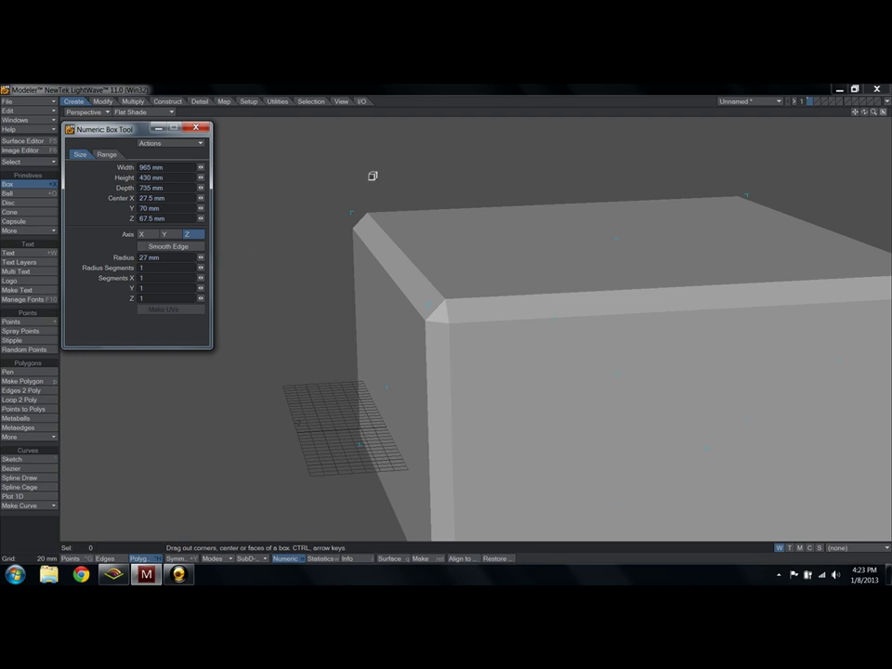
Set the box's height to 431 mm and edge radius to 38 mm, and finish the box
{"action": "left_click_drag", "start_coordinate": [855, 112], "coordinate": [745, 68]}
{"action": "left_click_drag", "start_coordinate": [873, 111], "coordinate": [772, 134]}
{"action": "left_click_drag", "start_coordinate": [345, 412], "coordinate": [457, 190], "text": "alt"}
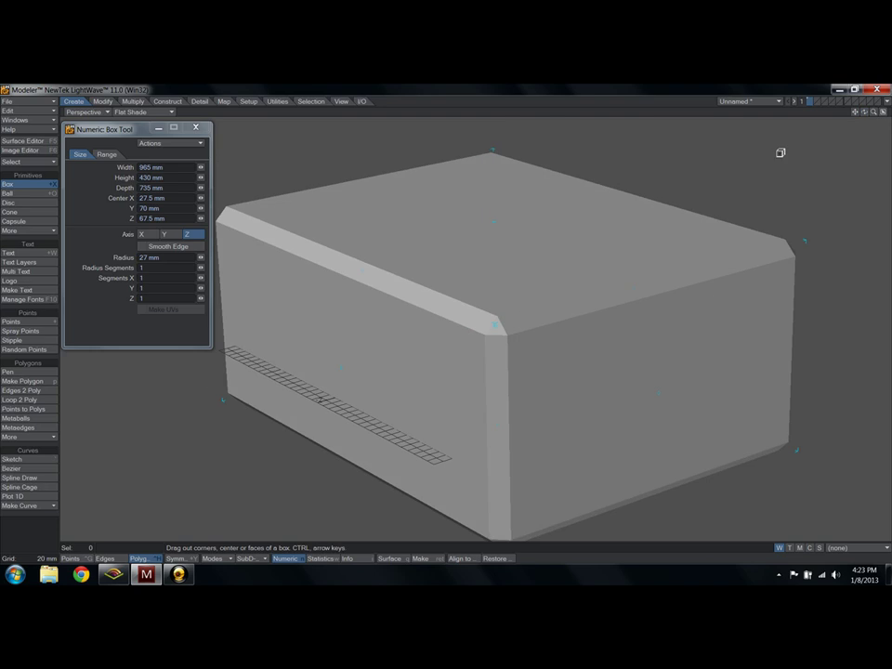
{"action": "left_click_drag", "start_coordinate": [502, 225], "coordinate": [458, 221]}
{"action": "left_click_drag", "start_coordinate": [201, 259], "coordinate": [199, 258]}
{"action": "key", "text": "space"}
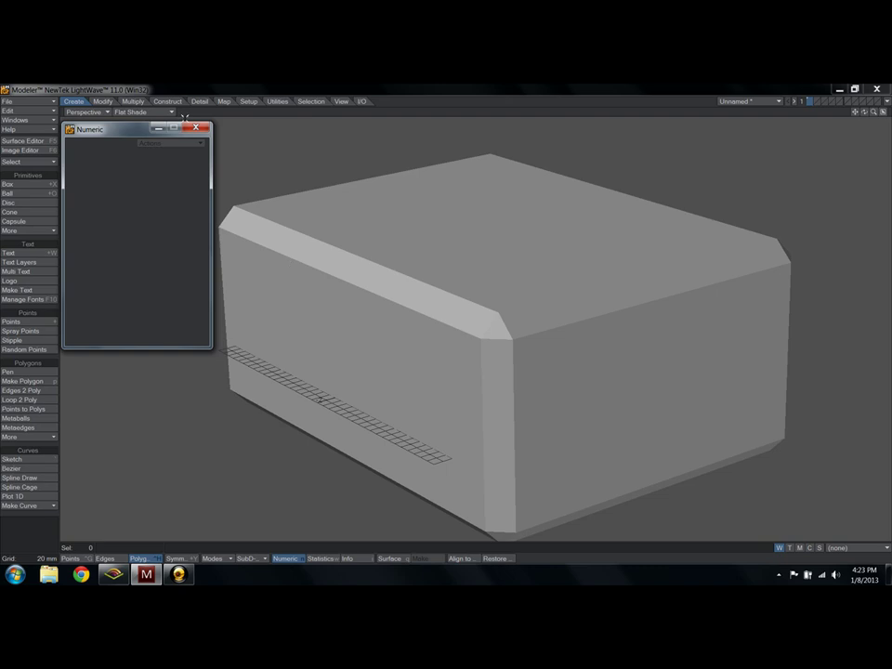
Inspect the finished box in Wireframe display and return the viewport to Flat Shade
{"action": "left_click", "coordinate": [141, 111]}
{"action": "left_click", "coordinate": [171, 97]}
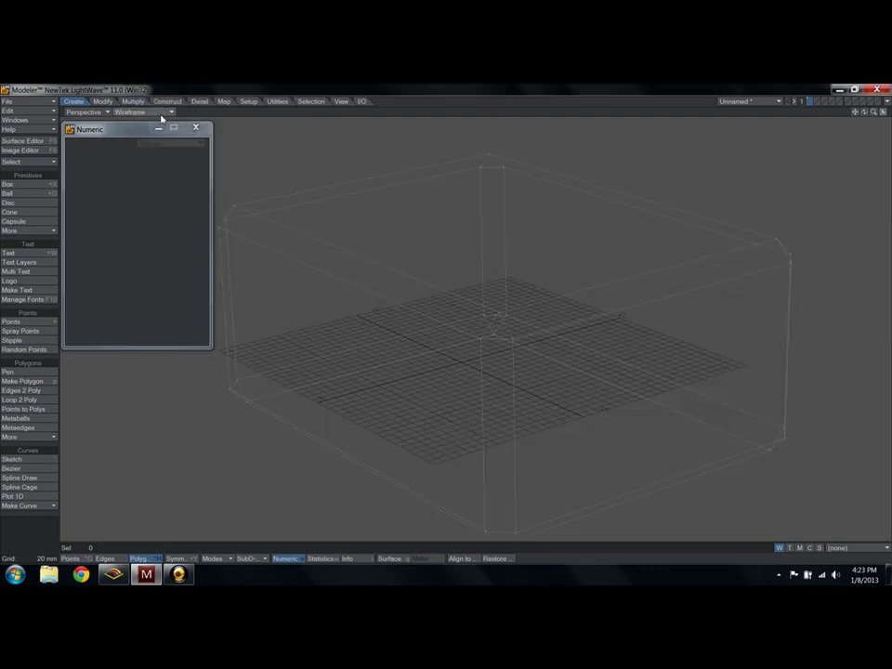
{"action": "left_click", "coordinate": [164, 113]}
{"action": "left_click", "coordinate": [150, 157]}
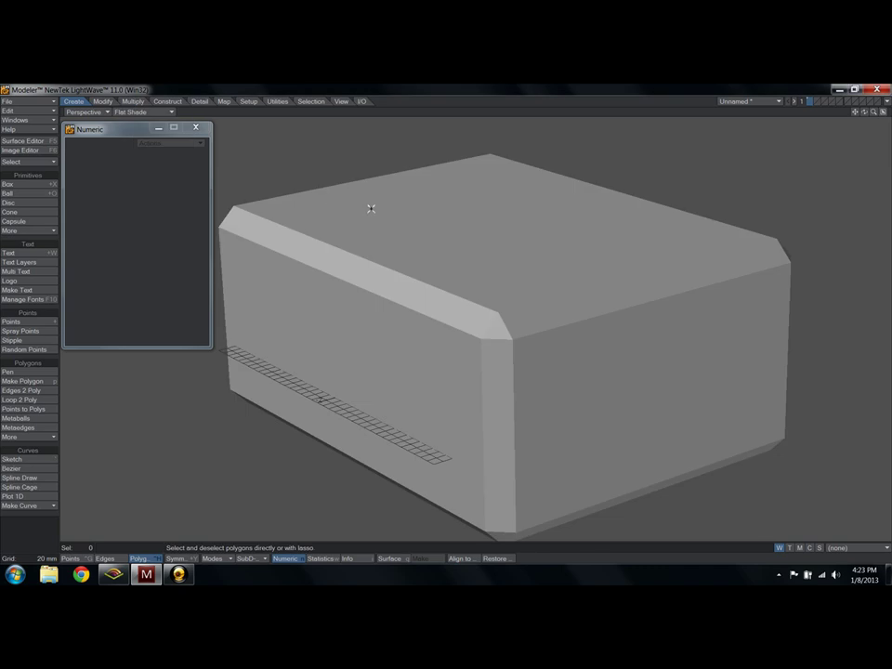
Delete the box and recreate it from the Box tool's last numeric settings
{"action": "key", "text": "Delete"}
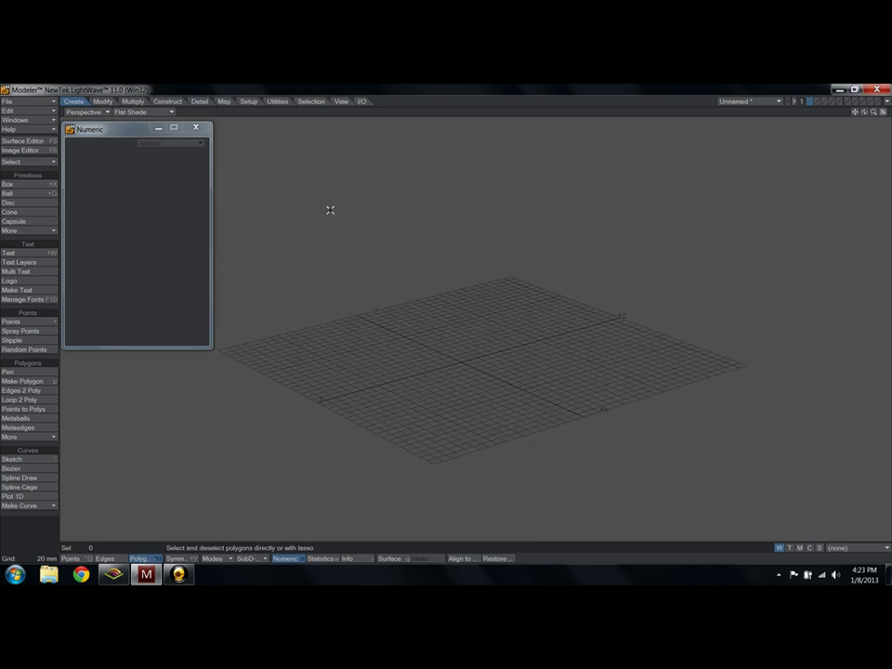
{"action": "left_click", "coordinate": [20, 187]}
{"action": "left_click", "coordinate": [148, 188]}
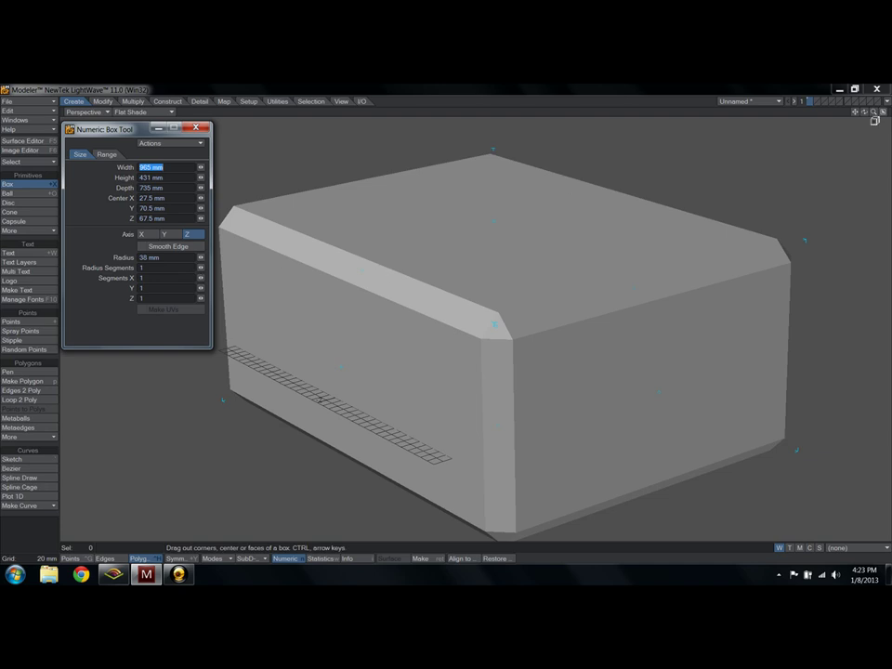
Resize the recreated box to about 495 mm high and 593 mm deep using its face handles, and finish it
{"action": "left_click_drag", "start_coordinate": [865, 111], "coordinate": [814, 111]}
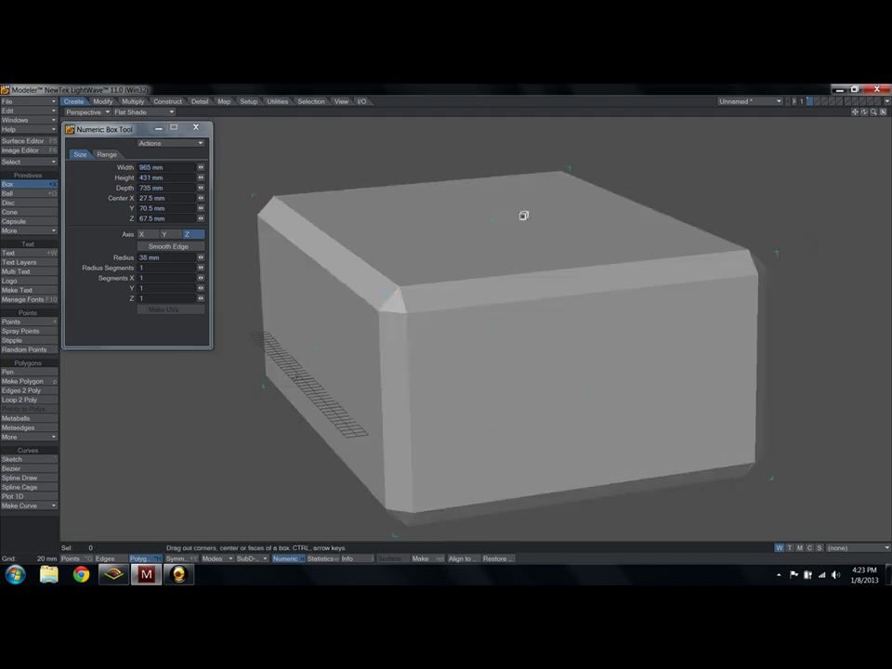
{"action": "left_click_drag", "start_coordinate": [495, 219], "coordinate": [492, 178]}
{"action": "left_click_drag", "start_coordinate": [313, 329], "coordinate": [390, 324]}
{"action": "mouse_move", "coordinate": [533, 201]}
{"action": "left_mouse_down"}
{"action": "mouse_move", "coordinate": [531, 187]}
{"action": "mouse_move", "coordinate": [519, 197]}
{"action": "left_mouse_up"}
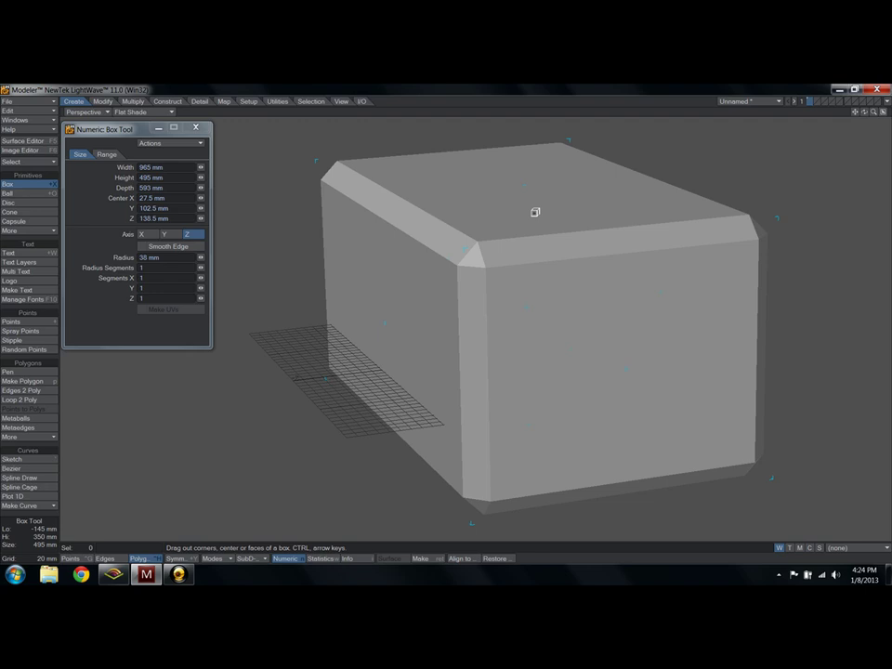
{"action": "key", "text": "space"}
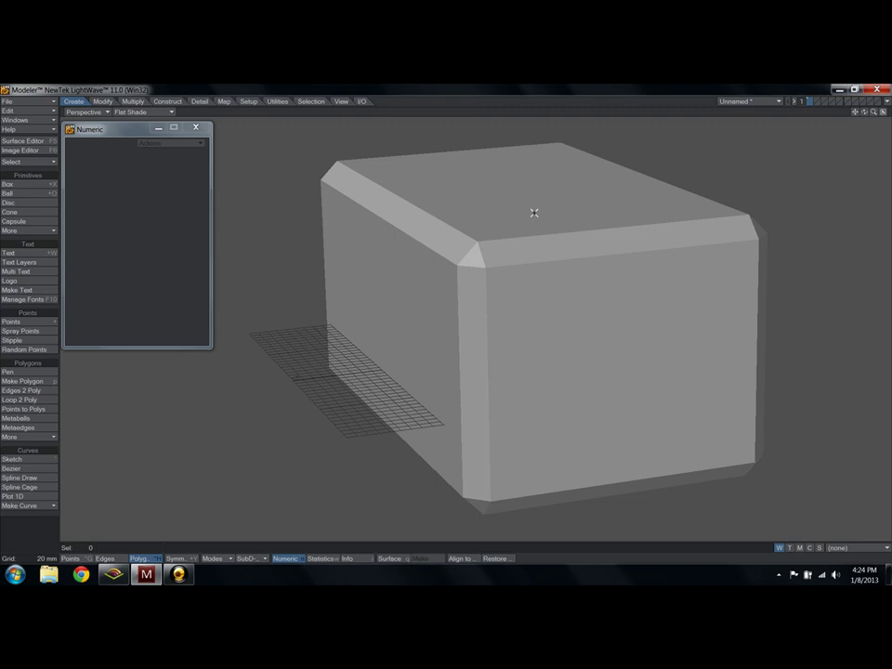
Delete the resized box and bring it back with the Box tool's stored numeric values
{"action": "scroll", "coordinate": [534, 212], "scroll_direction": "down", "scroll_amount": 2}
{"action": "left_click_drag", "start_coordinate": [521, 233], "coordinate": [486, 259], "text": "alt+shift"}
{"action": "left_click_drag", "start_coordinate": [481, 352], "coordinate": [446, 399], "text": "alt"}
{"action": "scroll", "coordinate": [473, 361], "scroll_direction": "down", "scroll_amount": 3}
{"action": "scroll", "coordinate": [446, 399], "scroll_direction": "up", "scroll_amount": 2}
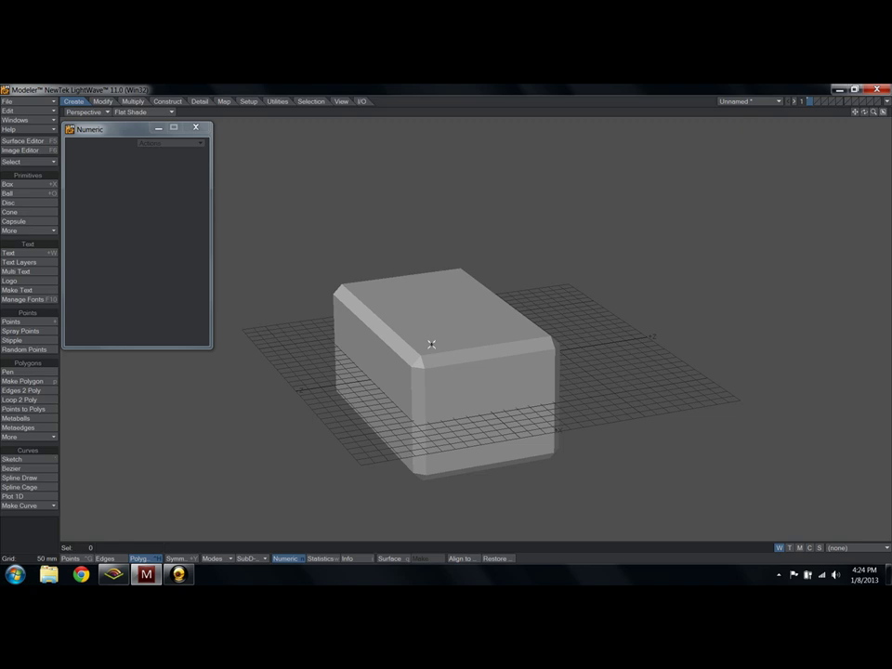
{"action": "key", "text": "Delete"}
{"action": "left_click", "coordinate": [14, 184]}
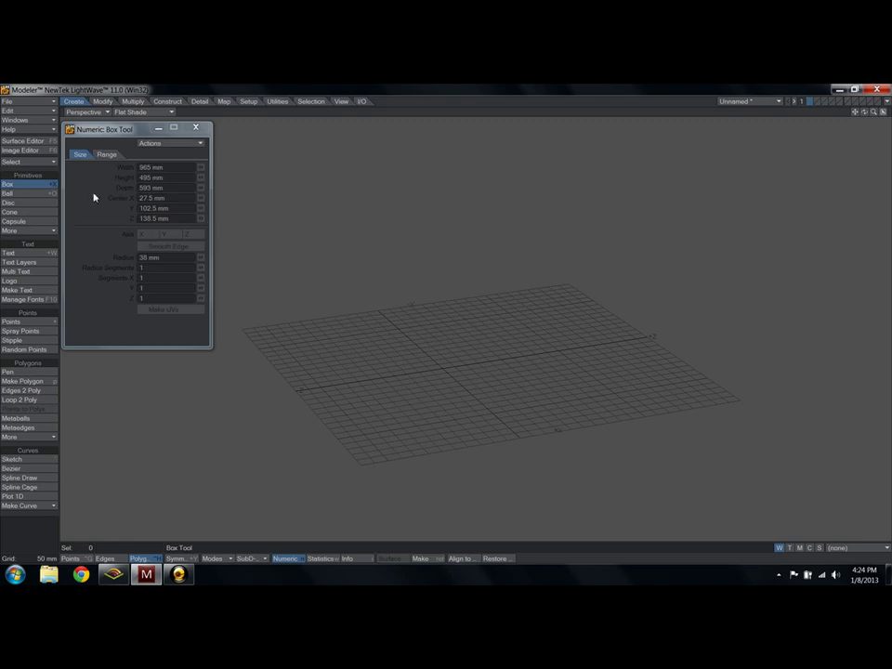
{"action": "key", "text": "n"}
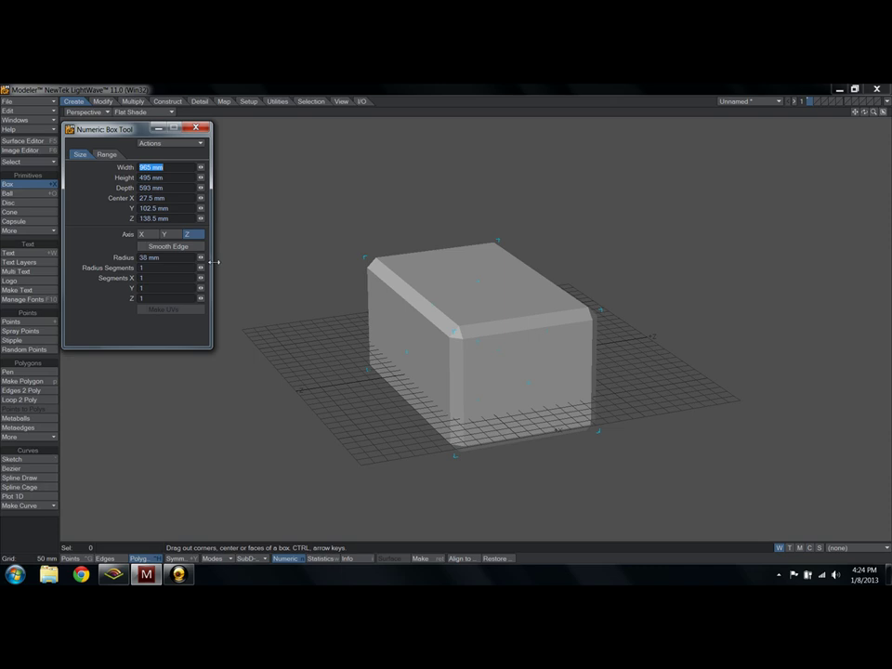
Finish the restored box and undo its creation
{"action": "left_click_drag", "start_coordinate": [532, 347], "coordinate": [442, 328], "text": "alt"}
{"action": "key", "text": "space"}
{"action": "left_click", "coordinate": [461, 291]}
{"action": "key", "text": "t"}
{"action": "key", "text": "ctrl+z"}
{"action": "key", "text": "space"}
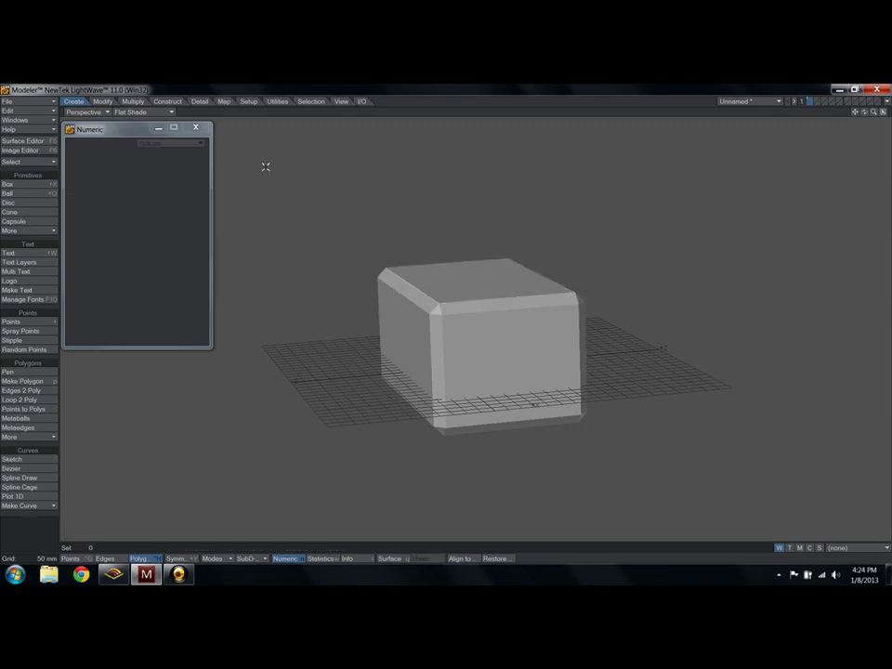
{"action": "key", "text": "u"}
Recreate the box from the Box tool's stored numeric settings, close the numeric options and delete the box
{"action": "left_click", "coordinate": [18, 184]}
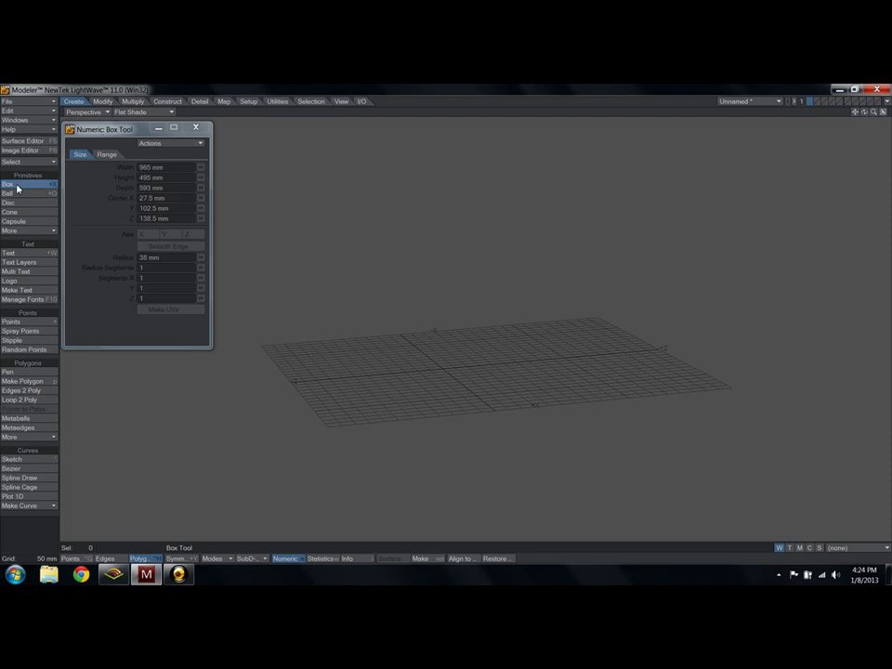
{"action": "left_click", "coordinate": [194, 128]}
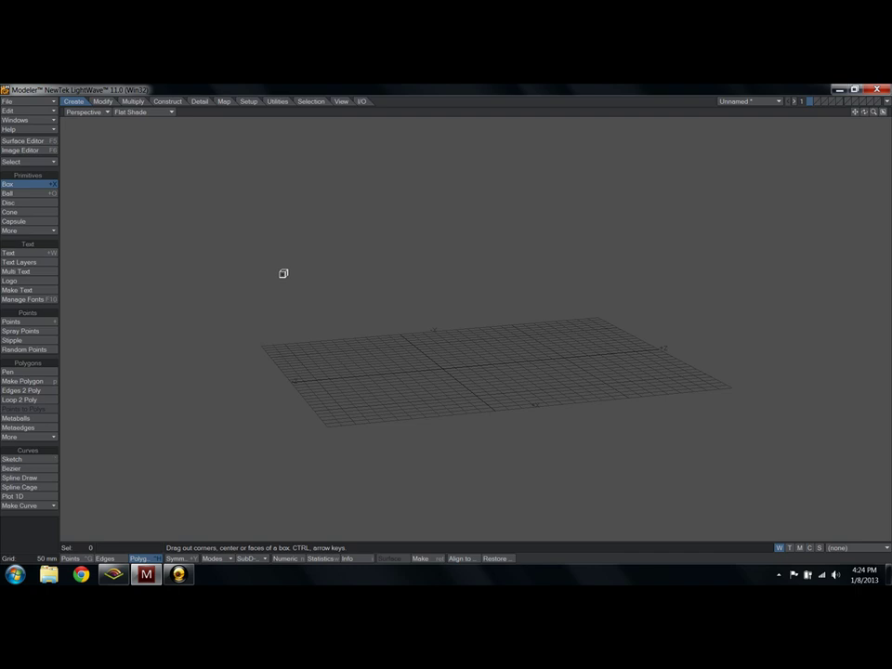
{"action": "key", "text": "n"}
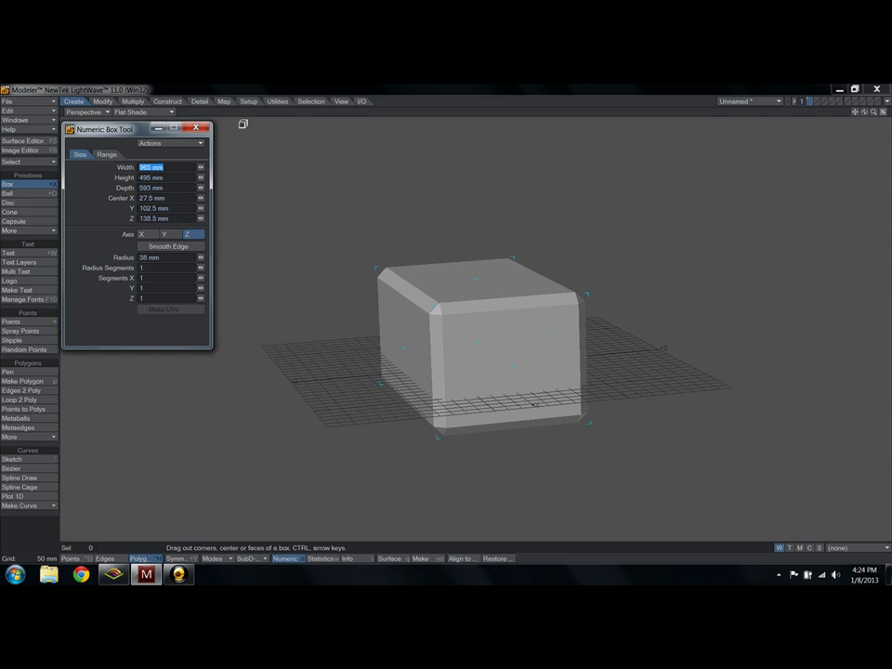
{"action": "left_click", "coordinate": [198, 127]}
{"action": "key", "text": "Return"}
{"action": "key", "text": "Delete"}
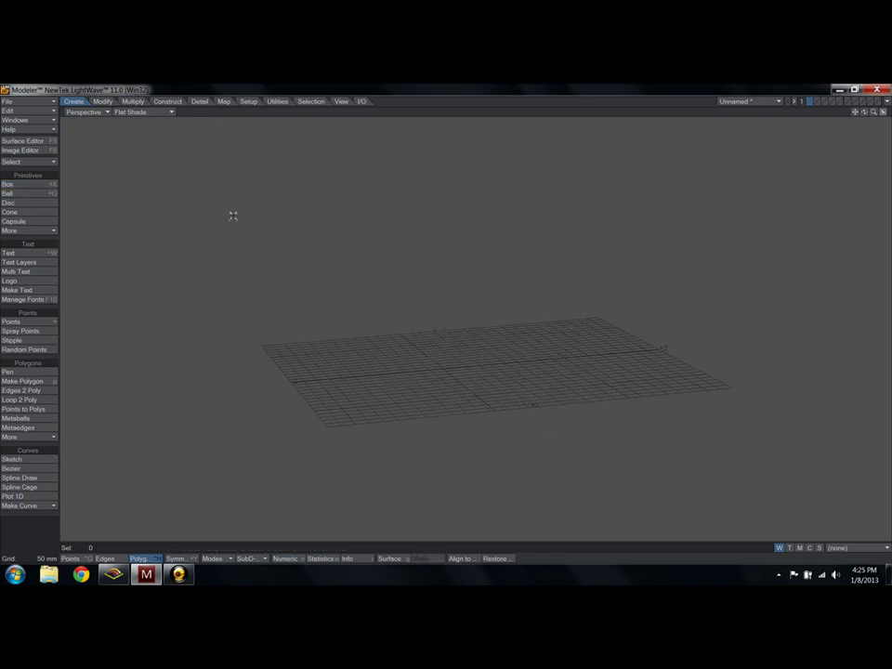
Recreate the box from the Box tool's stored numeric values and set its radius segments to 2
{"action": "left_click", "coordinate": [10, 184]}
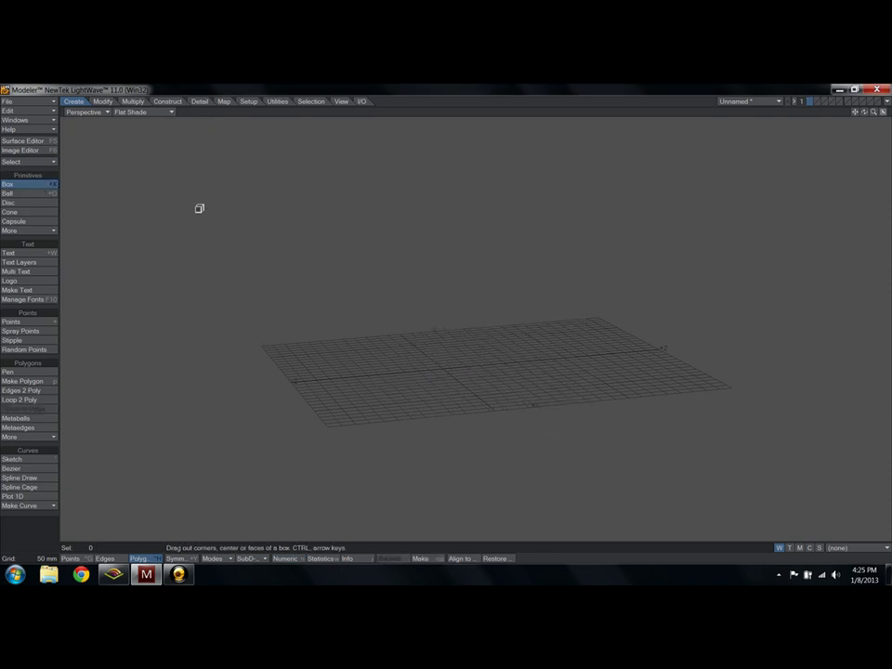
{"action": "key", "text": "n"}
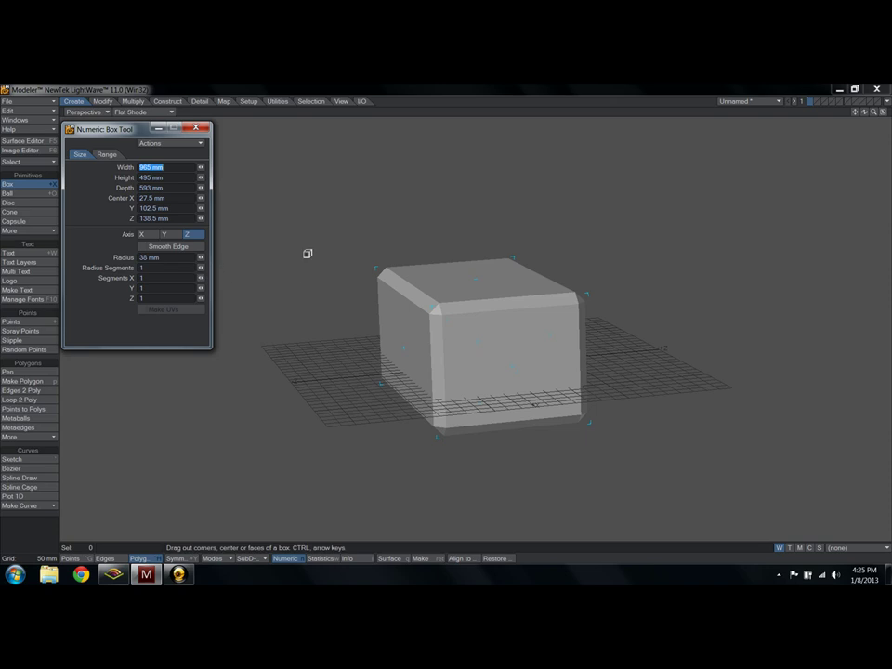
{"action": "scroll", "coordinate": [462, 283], "scroll_direction": "up", "scroll_amount": 5}
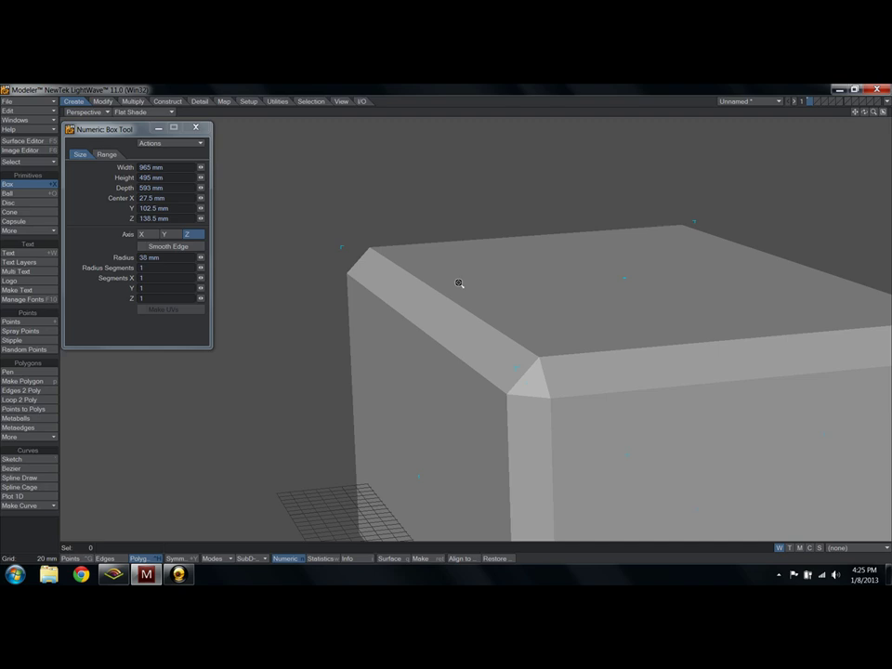
{"action": "left_click", "coordinate": [200, 267]}
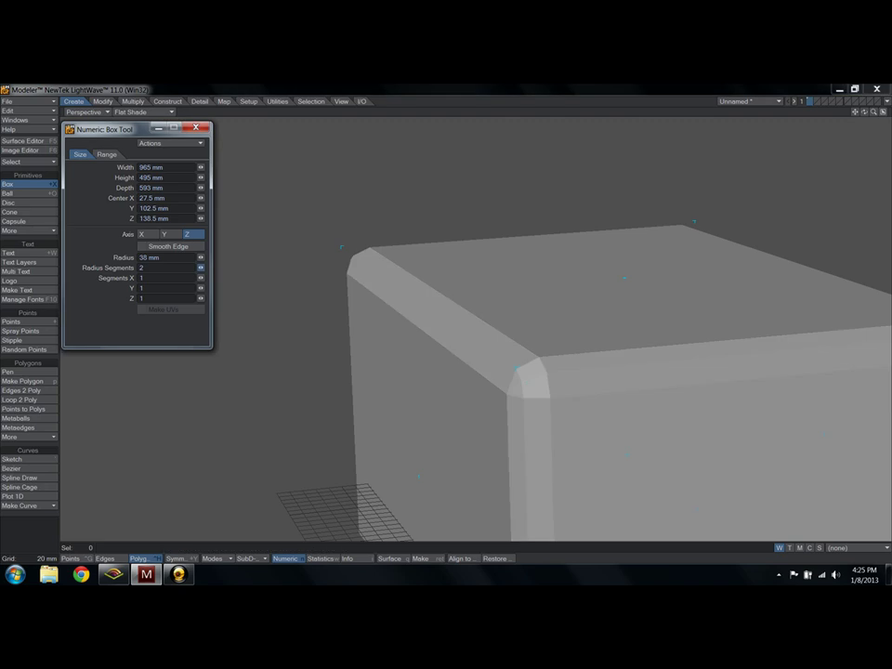
Display the box in Wireframe Shade and briefly open the Surface Editor
{"action": "left_click", "coordinate": [157, 113]}
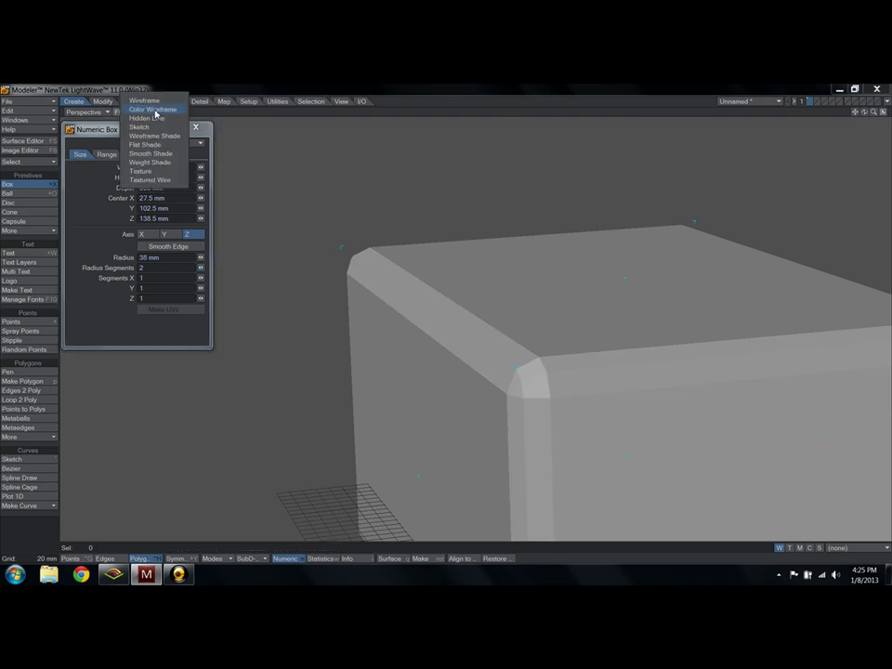
{"action": "left_click", "coordinate": [159, 134]}
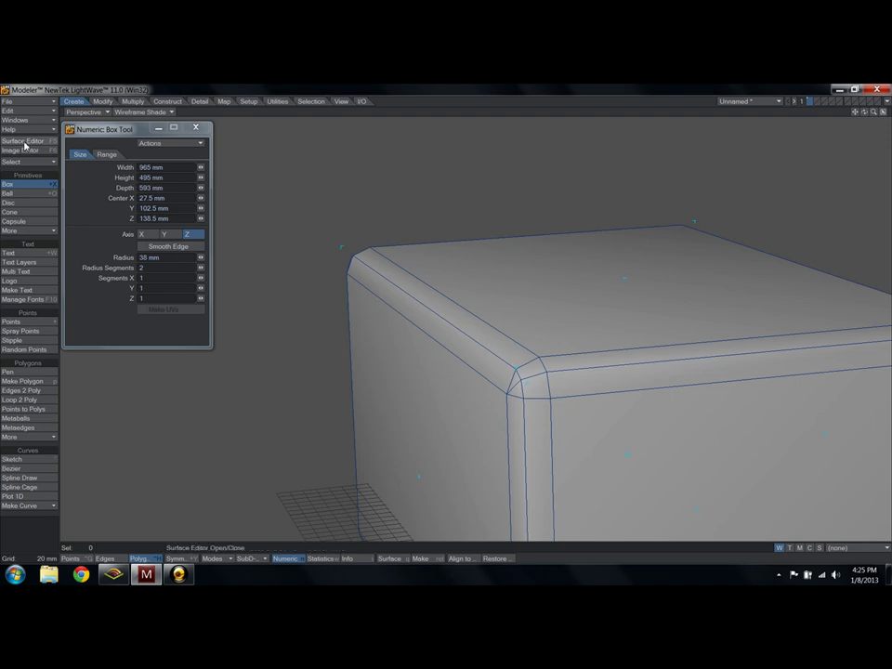
{"action": "left_click", "coordinate": [23, 141]}
{"action": "left_click", "coordinate": [270, 136]}
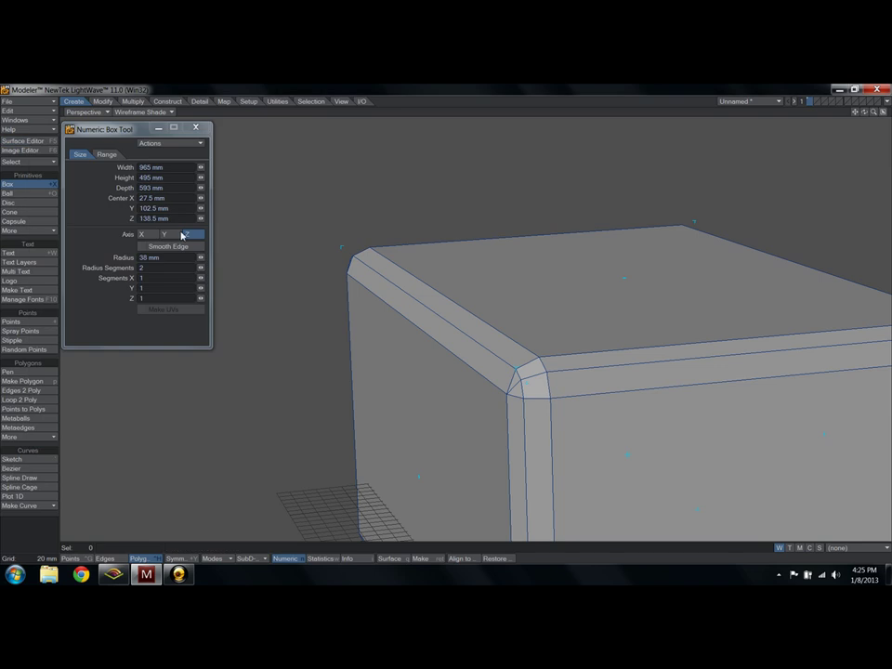
Raise the box's radius segments to 30 to make its edges rounder
{"action": "left_click", "coordinate": [200, 267]}
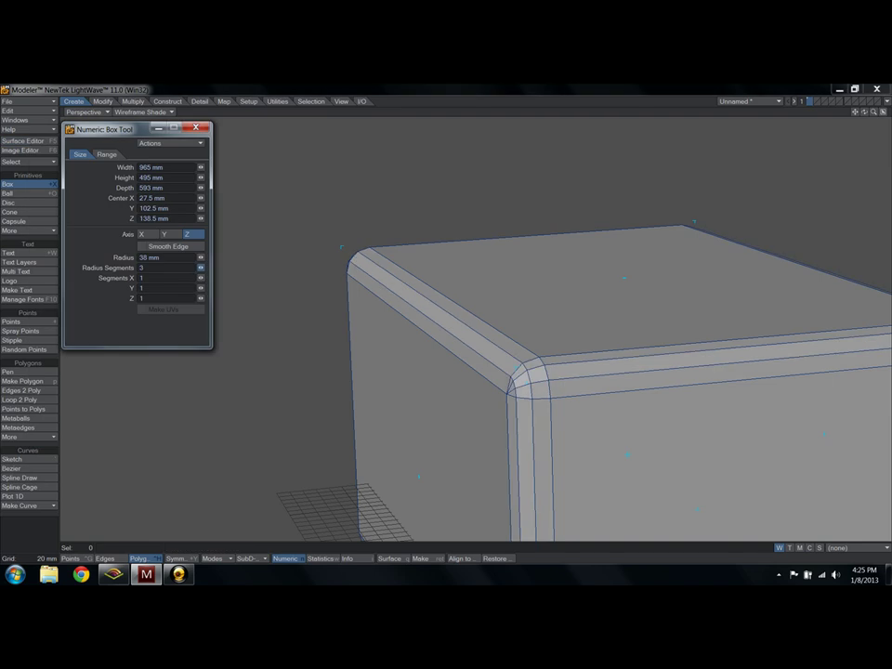
{"action": "left_click", "coordinate": [200, 267]}
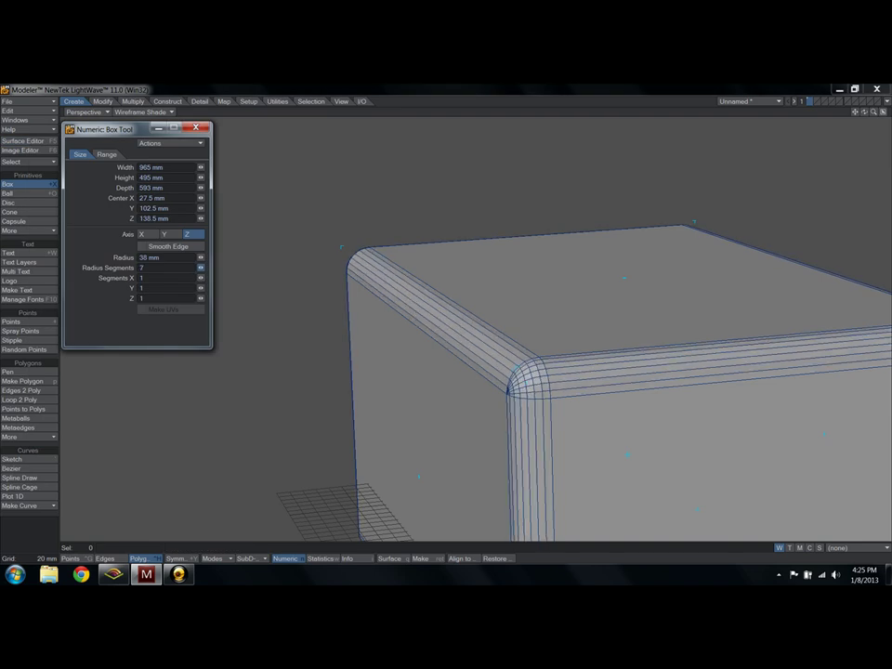
{"action": "left_click_drag", "start_coordinate": [436, 321], "coordinate": [418, 307], "text": "alt"}
{"action": "left_click_drag", "start_coordinate": [200, 268], "coordinate": [304, 267]}
Display the rounded box in Smooth Shade and finish creating it
{"action": "left_click", "coordinate": [144, 111]}
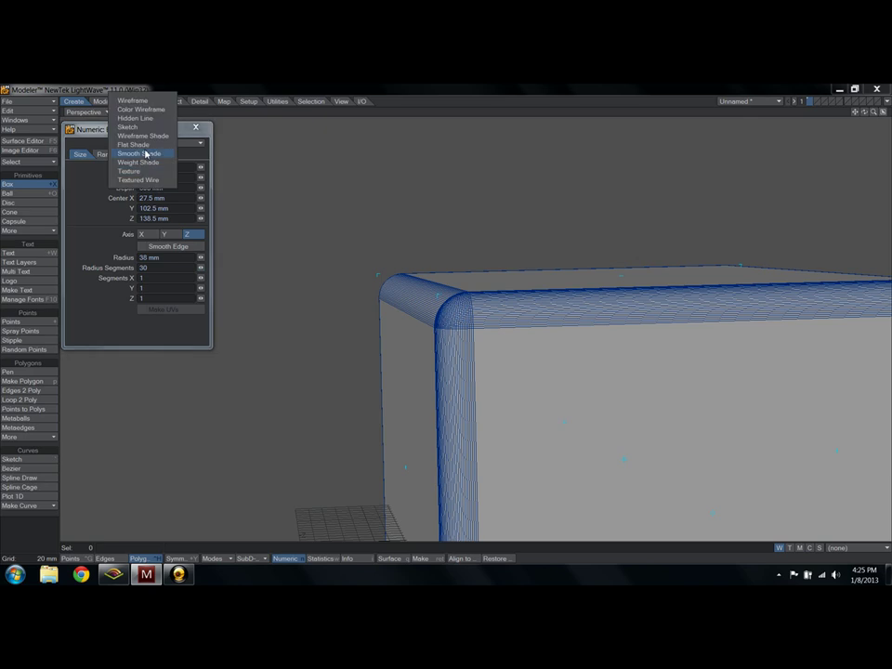
{"action": "left_click", "coordinate": [146, 156]}
{"action": "left_click_drag", "start_coordinate": [488, 319], "coordinate": [528, 313], "text": "alt"}
{"action": "key", "text": "space"}
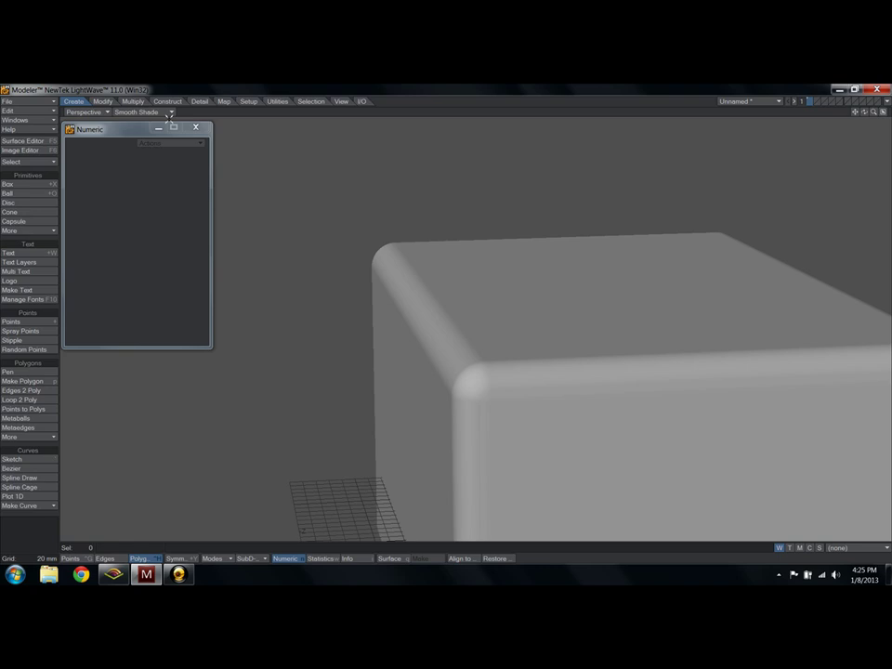
Inspect the dense mesh at the box's rounded corner in Wireframe, then fit the view and return to Smooth Shade
{"action": "left_click", "coordinate": [148, 113]}
{"action": "left_click", "coordinate": [144, 99]}
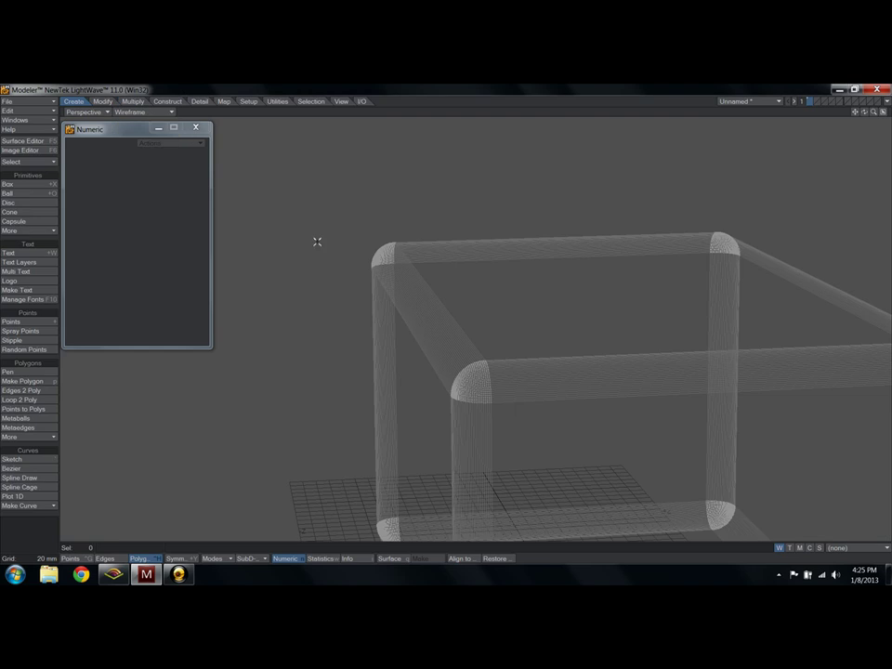
{"action": "left_click_drag", "start_coordinate": [478, 374], "coordinate": [517, 381], "text": "ctrl+alt"}
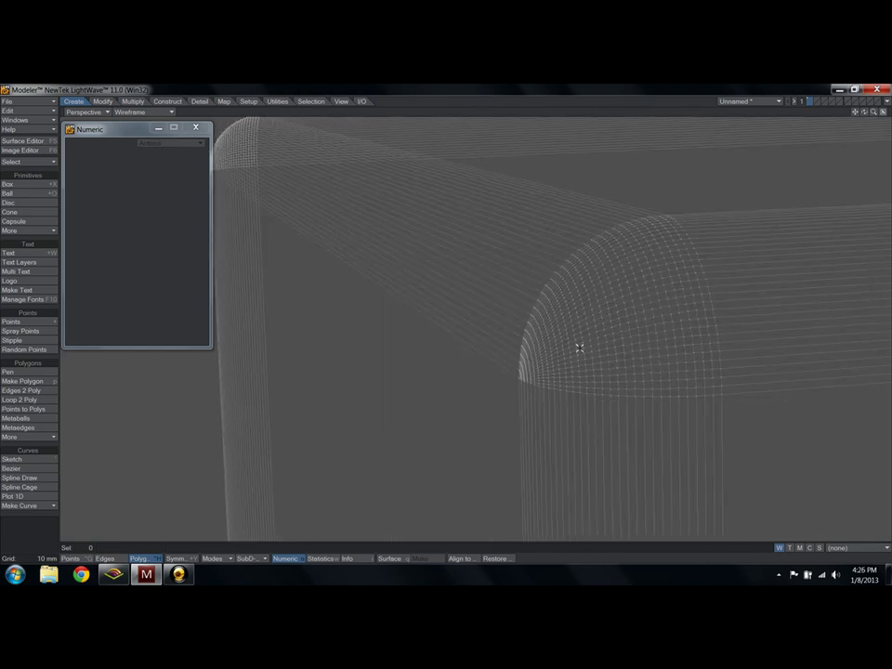
{"action": "key", "text": "a"}
{"action": "left_click", "coordinate": [149, 112]}
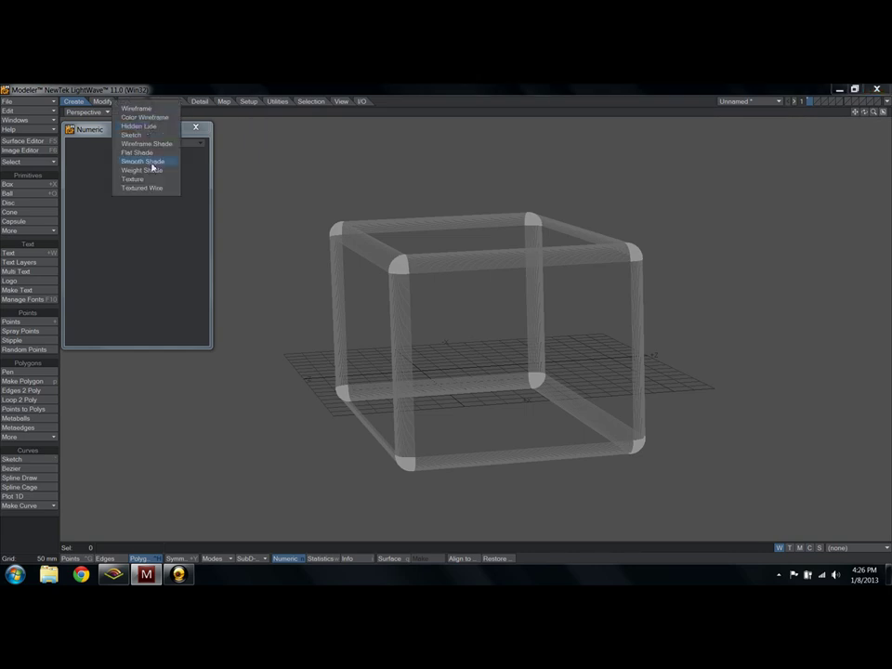
{"action": "left_click", "coordinate": [165, 160]}
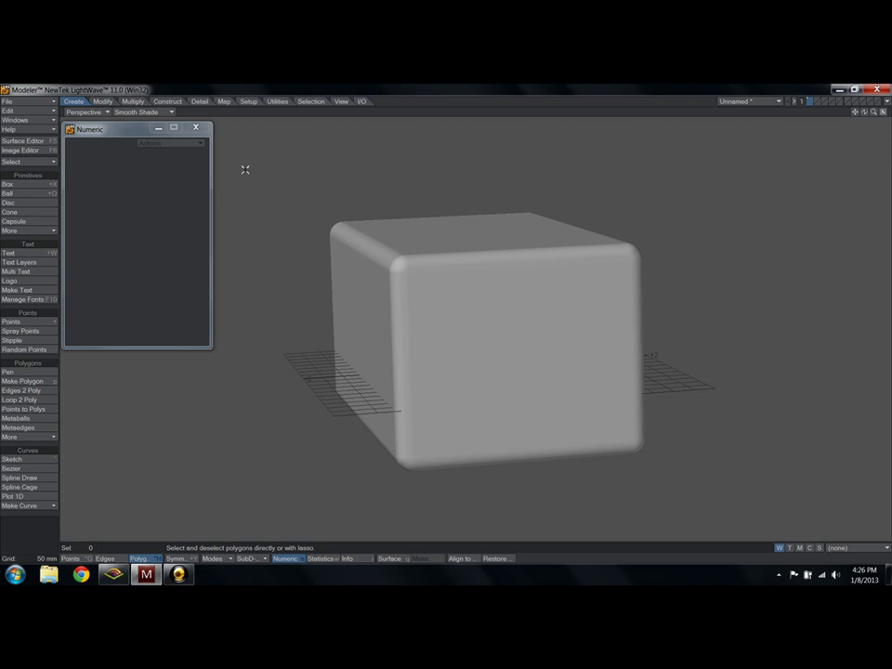
Delete the rounded box and bring it back with the Box tool's stored numeric values
{"action": "key", "text": "Delete"}
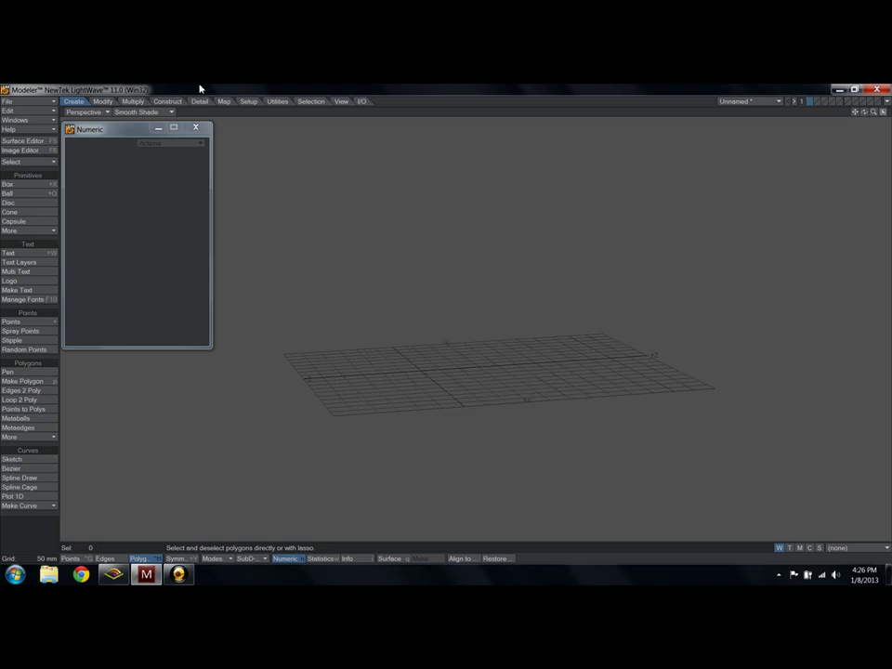
{"action": "left_click", "coordinate": [34, 184]}
{"action": "key", "text": "n"}
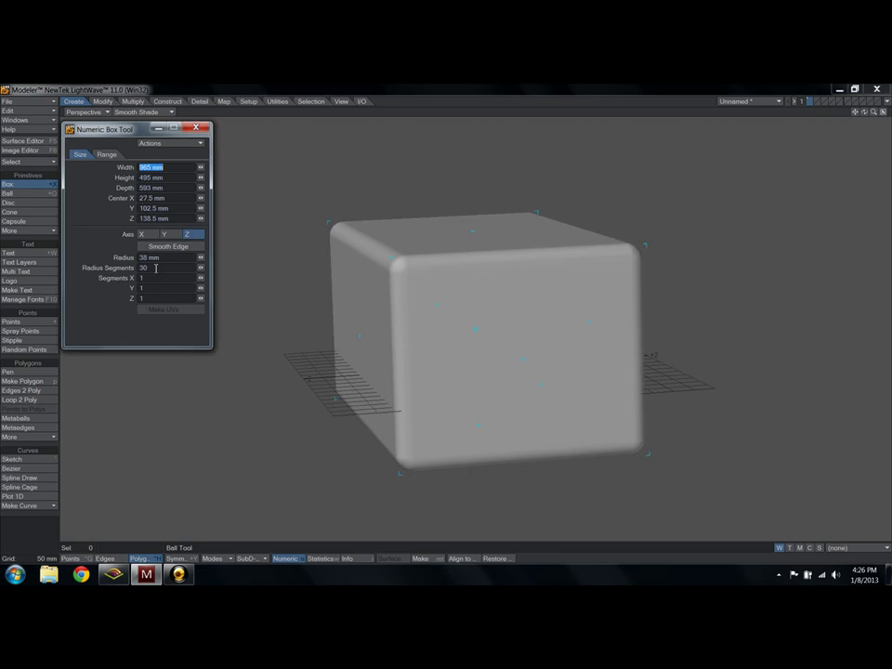
Set the box's radius segments to 1 and its radius to 0, then finish it and close the numeric options
{"action": "left_click", "coordinate": [143, 268]}
{"action": "type", "text": "1"}
{"action": "key", "text": "Return"}
{"action": "left_click", "coordinate": [153, 257]}
{"action": "type", "text": "0"}
{"action": "key", "text": "Return"}
{"action": "key", "text": "Return"}
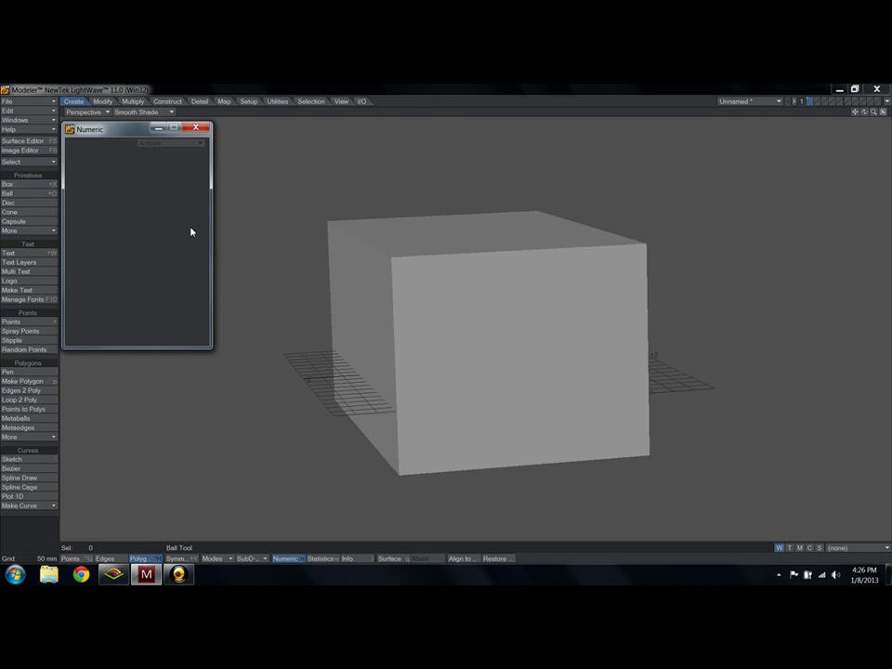
{"action": "left_click", "coordinate": [199, 127]}
Examine the sharp-edged box from several angles in Wireframe and return to Smooth Shade
{"action": "left_click_drag", "start_coordinate": [304, 259], "coordinate": [357, 307], "text": "alt"}
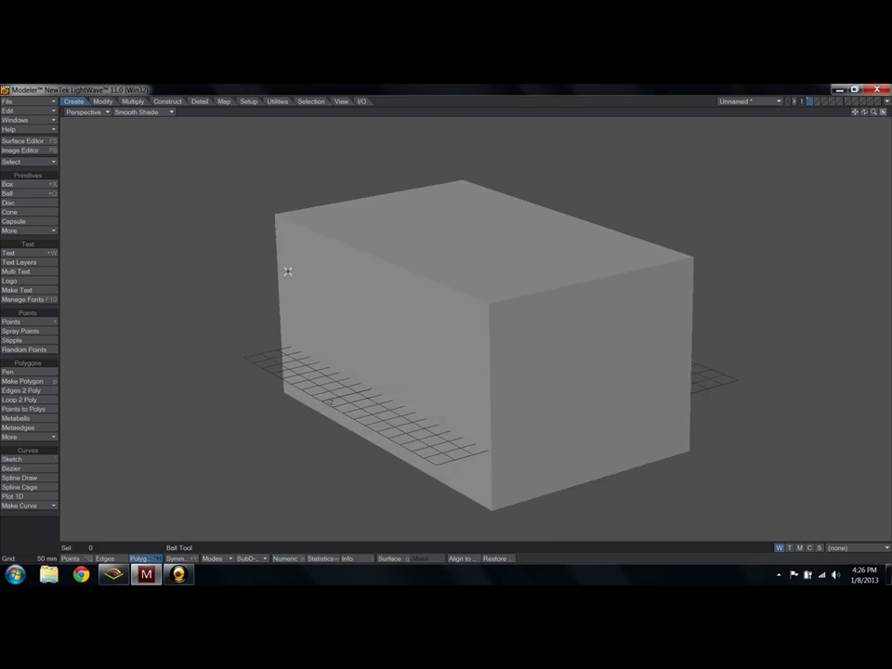
{"action": "left_click", "coordinate": [139, 112]}
{"action": "left_click", "coordinate": [138, 97]}
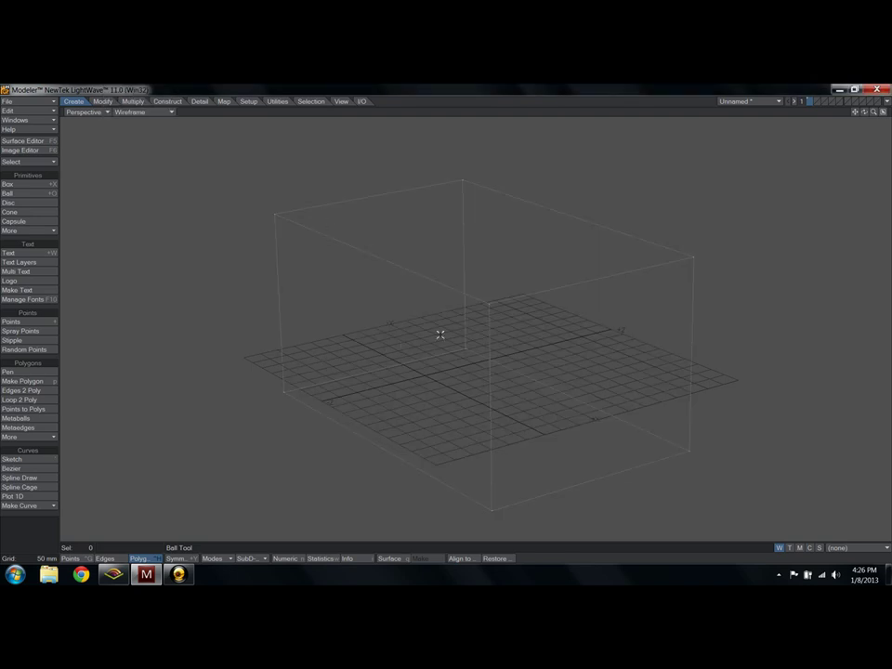
{"action": "left_click_drag", "start_coordinate": [496, 365], "coordinate": [505, 326], "text": "alt"}
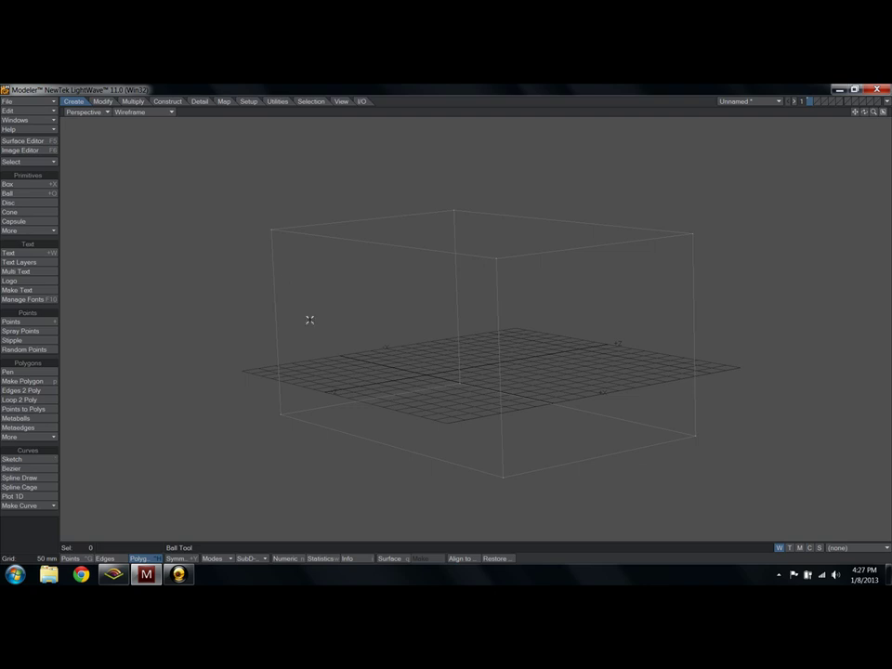
{"action": "left_click_drag", "start_coordinate": [360, 329], "coordinate": [476, 340], "text": "alt"}
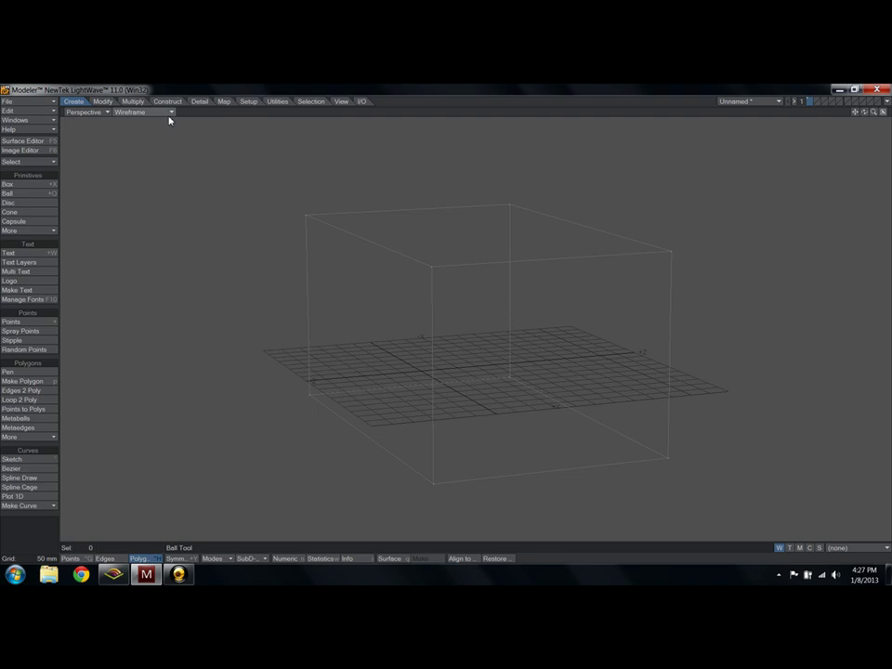
{"action": "left_click", "coordinate": [139, 112]}
{"action": "left_click", "coordinate": [160, 170]}
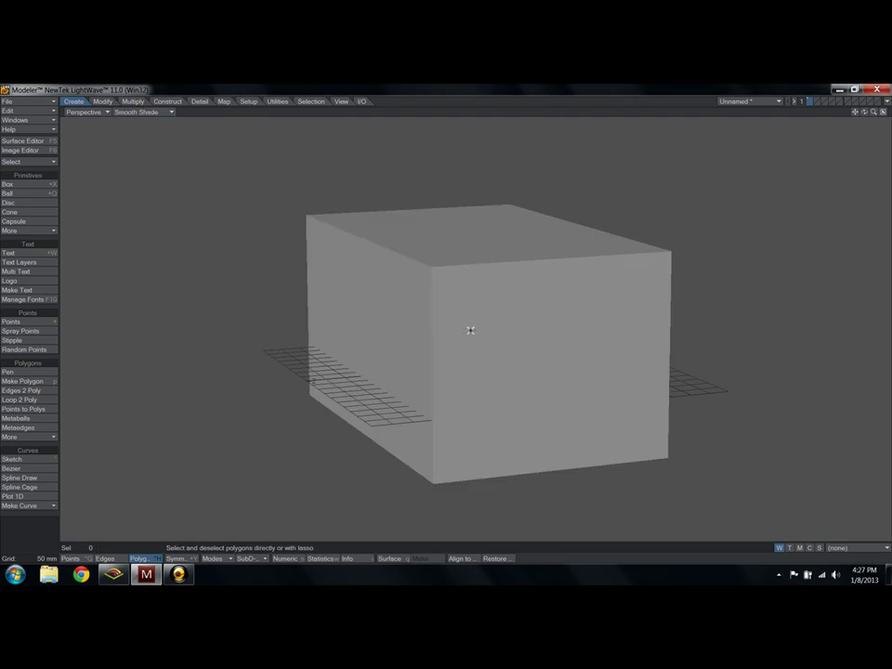
Select the box's front polygon and clear the selection
{"action": "left_click", "coordinate": [519, 358]}
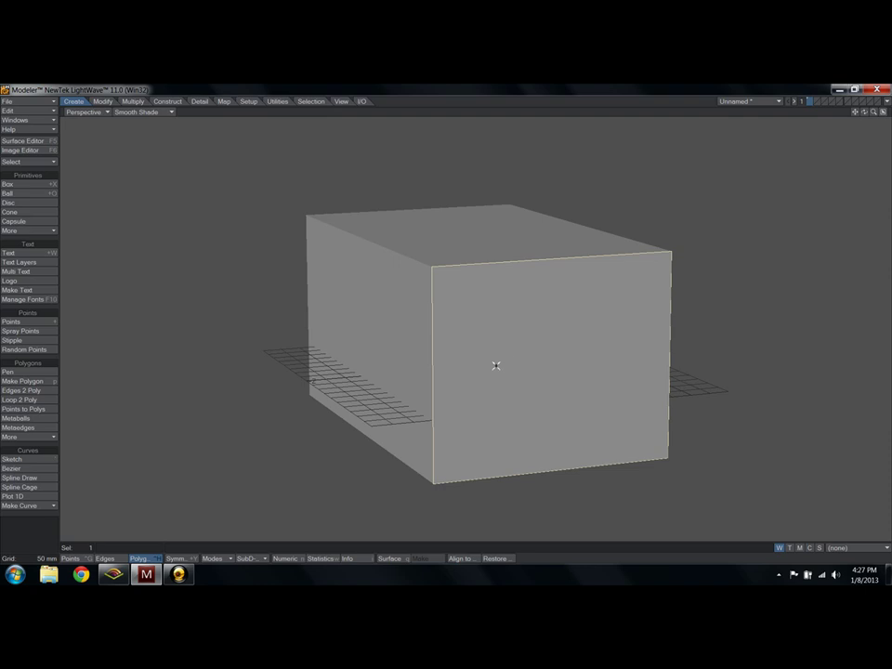
{"action": "left_click", "coordinate": [487, 364]}
{"action": "key", "text": "ctrl+h"}
{"action": "left_click", "coordinate": [416, 359]}
{"action": "key", "text": "slash"}
Switch to point selection, pick the box's near upper corner point, and return to polygon selection
{"action": "key", "text": "space"}
{"action": "key", "text": "space"}
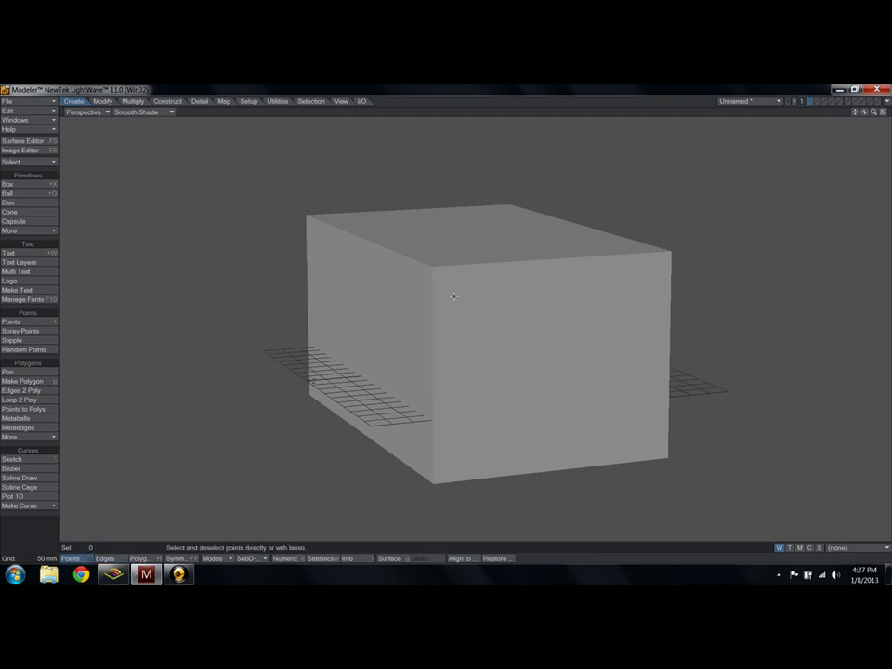
{"action": "left_click", "coordinate": [431, 266]}
{"action": "key", "text": "space"}
{"action": "key", "text": "space"}
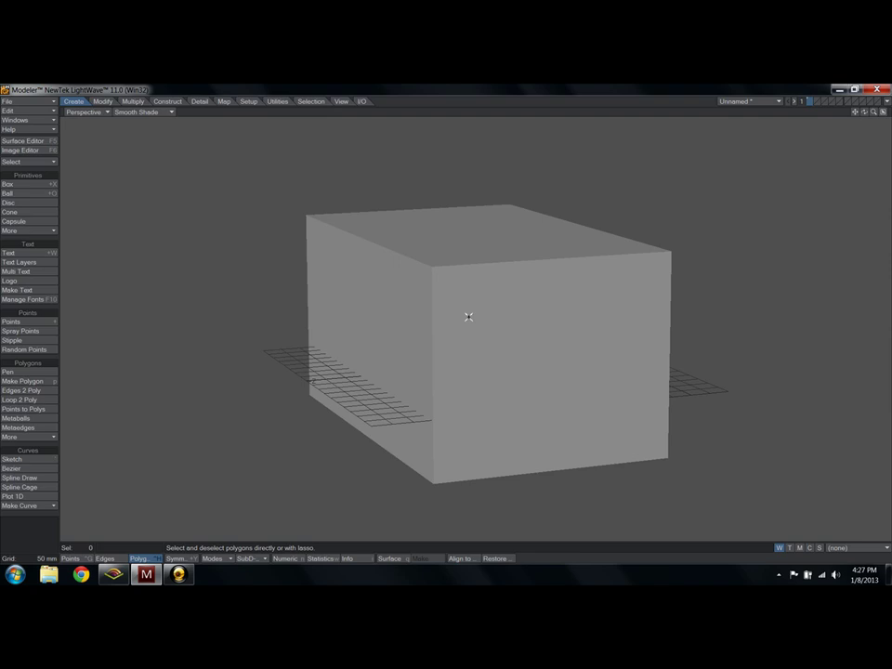
Select and delete the box's front polygon, then undo the deletion to restore the whole box
{"action": "left_click", "coordinate": [531, 383]}
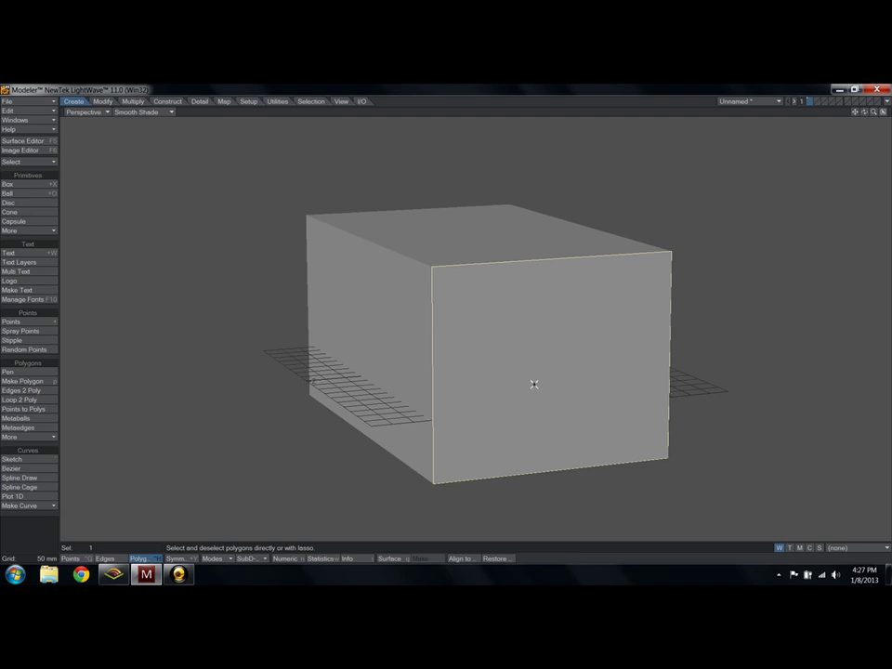
{"action": "key", "text": "t"}
{"action": "left_click_drag", "start_coordinate": [533, 384], "coordinate": [574, 387]}
{"action": "key", "text": "Delete"}
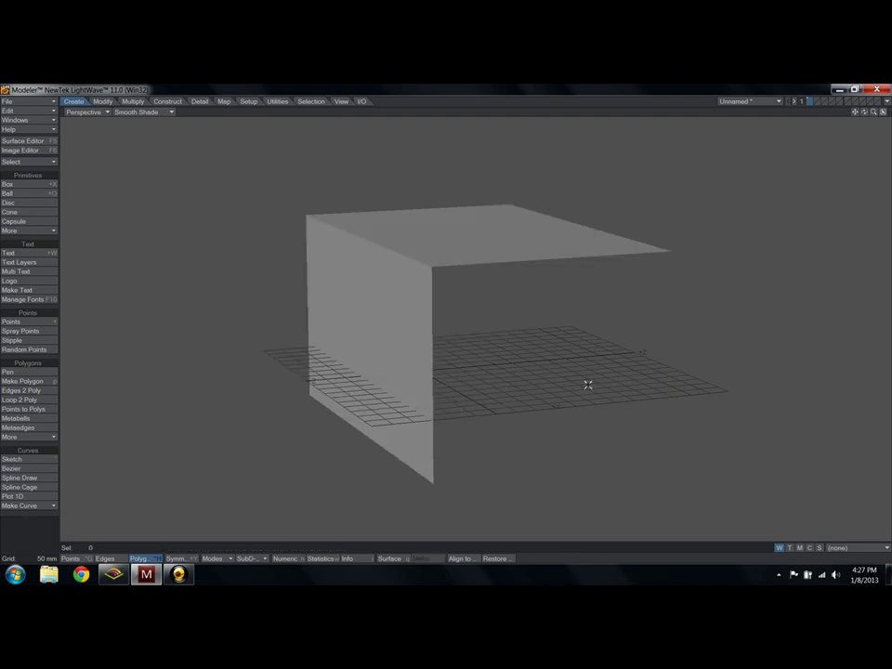
{"action": "key", "text": "Delete"}
{"action": "key", "text": "u"}
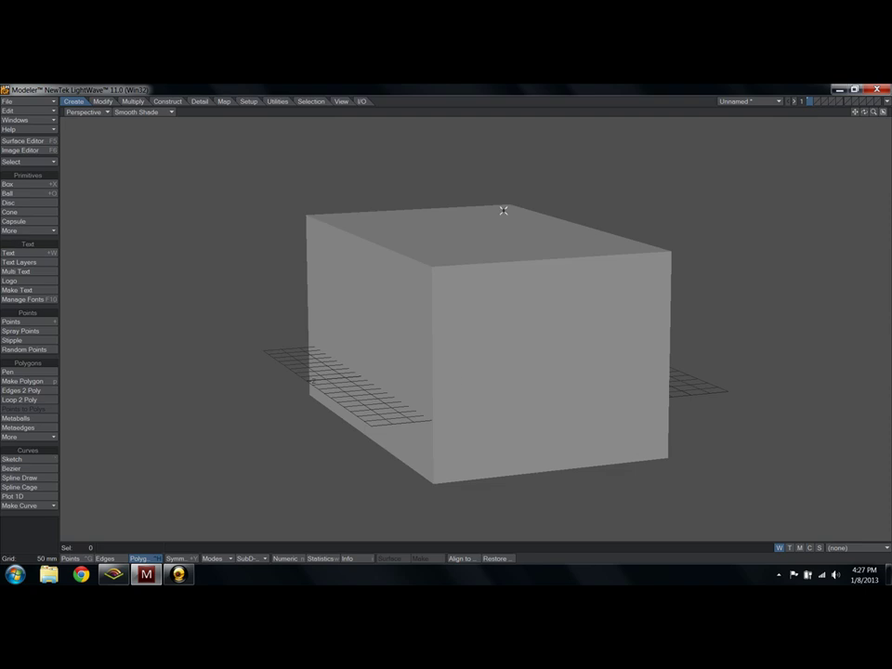
Select and clear the three polygons meeting at the near upper corner, and switch through edge selection back to polygon selection
{"action": "mouse_move", "coordinate": [432, 265]}
{"action": "left_mouse_down"}
{"action": "mouse_move", "coordinate": [455, 277]}
{"action": "mouse_move", "coordinate": [434, 274]}
{"action": "left_mouse_up"}
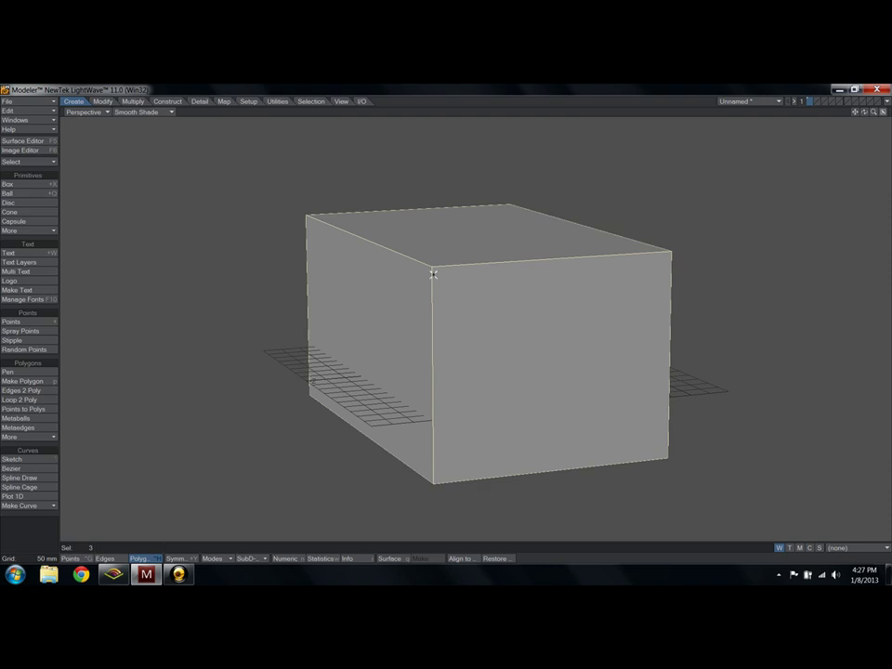
{"action": "key", "text": "/"}
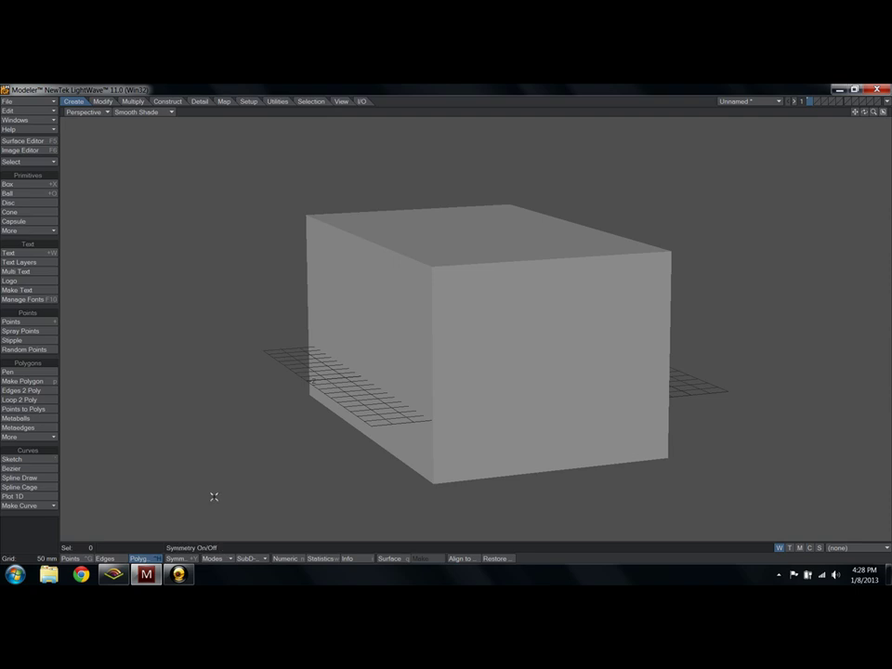
{"action": "key", "text": "ctrl+g"}
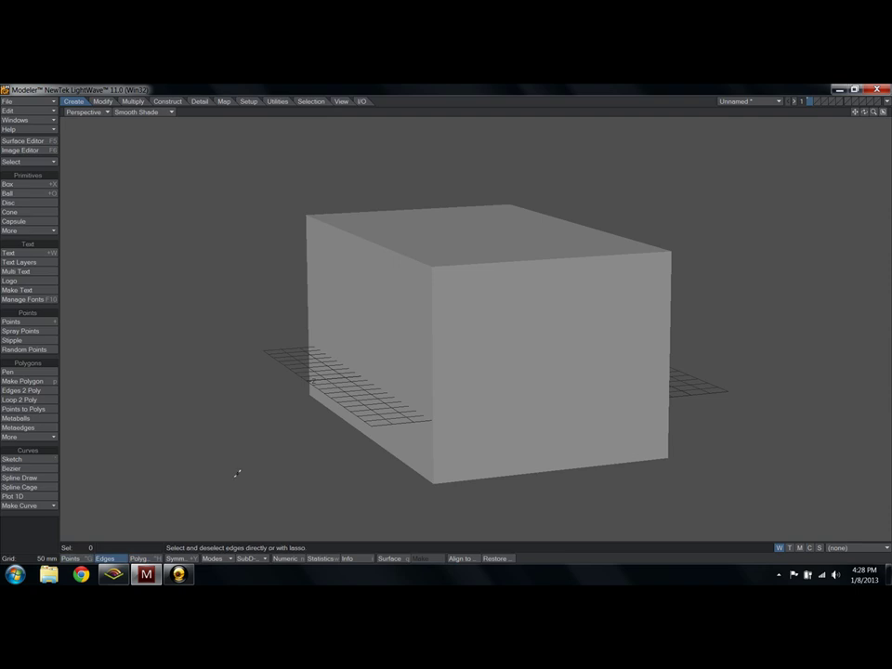
{"action": "key", "text": "ctrl+j"}
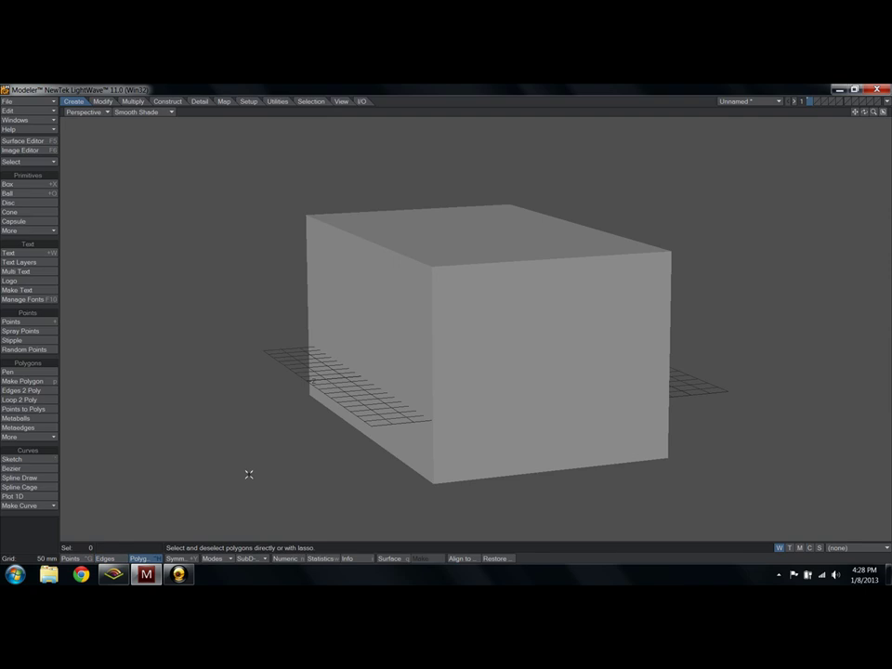
Display the box in Wireframe and view it from a higher angle
{"action": "left_click", "coordinate": [147, 112]}
{"action": "left_click", "coordinate": [153, 96]}
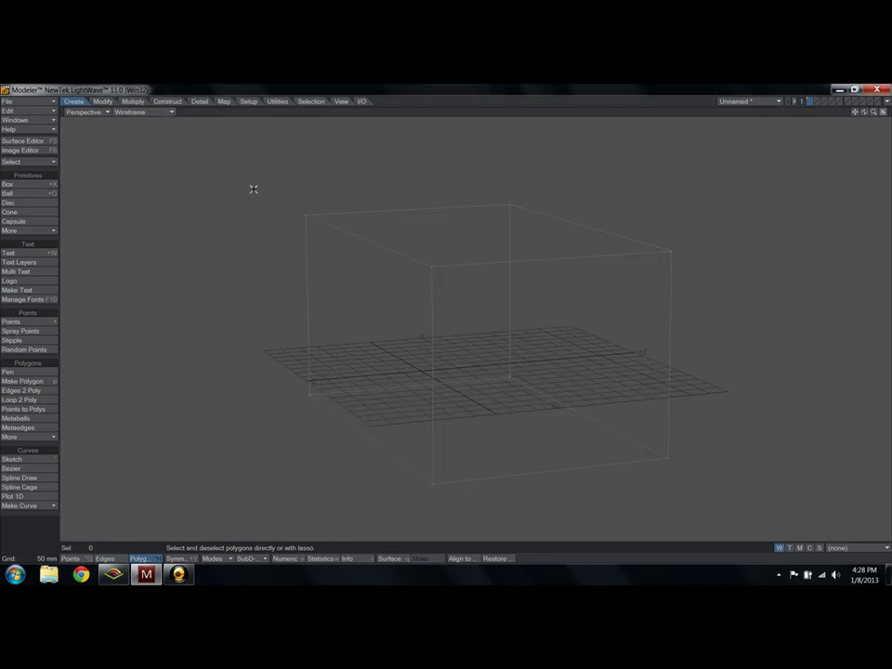
{"action": "left_click_drag", "start_coordinate": [437, 289], "coordinate": [428, 321], "text": "alt"}
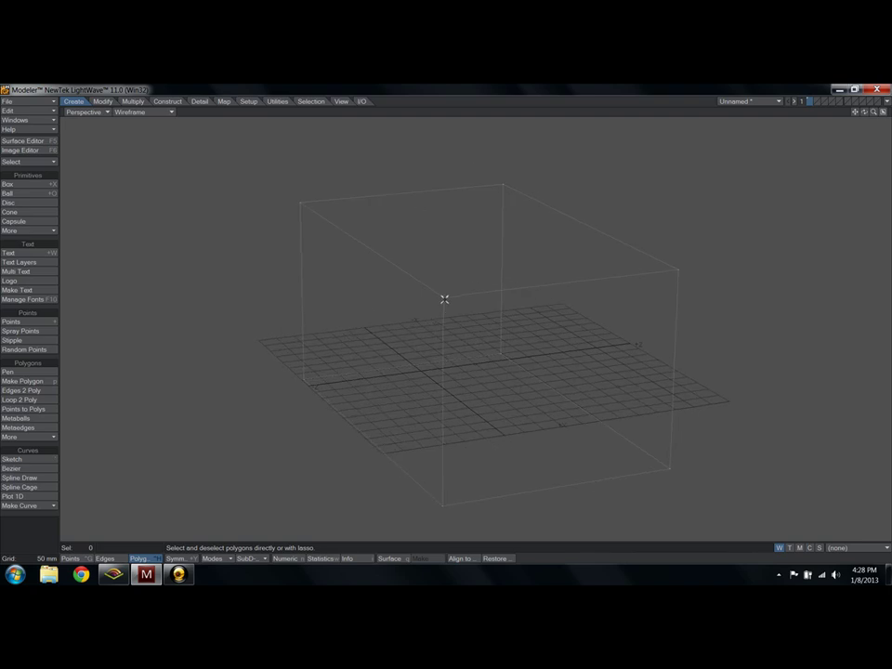
Select polygons around the wireframe box's near upper corner, clear them, pick and clear its corner point, and return to polygon selection
{"action": "left_click", "coordinate": [443, 298]}
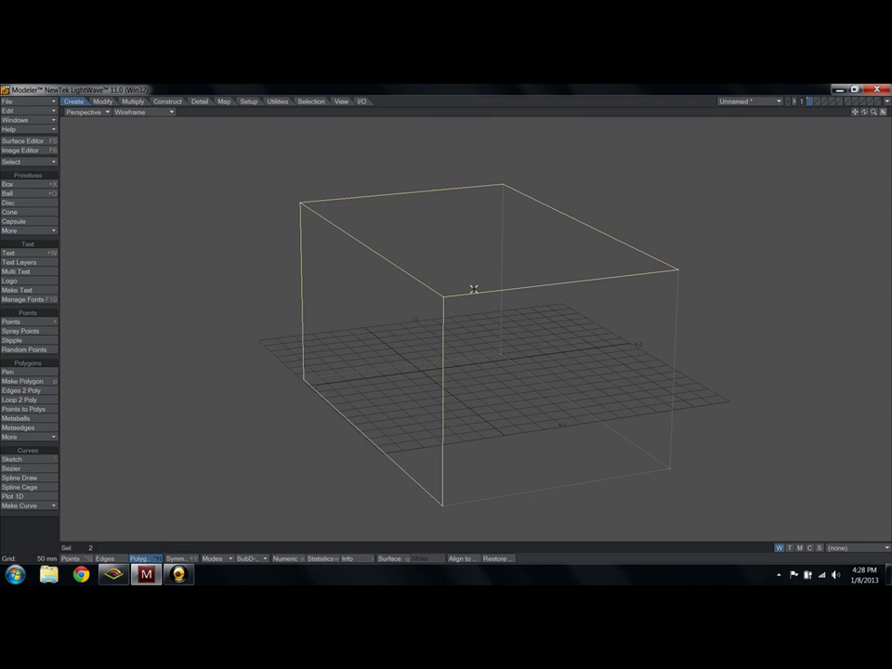
{"action": "key", "text": "ctrl+g"}
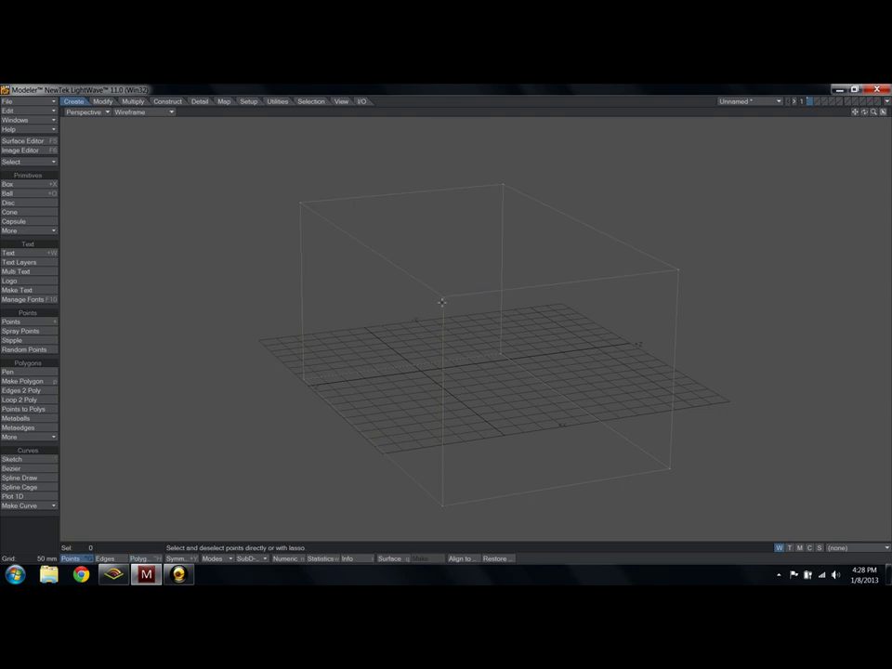
{"action": "left_click", "coordinate": [443, 299]}
{"action": "key", "text": "slash"}
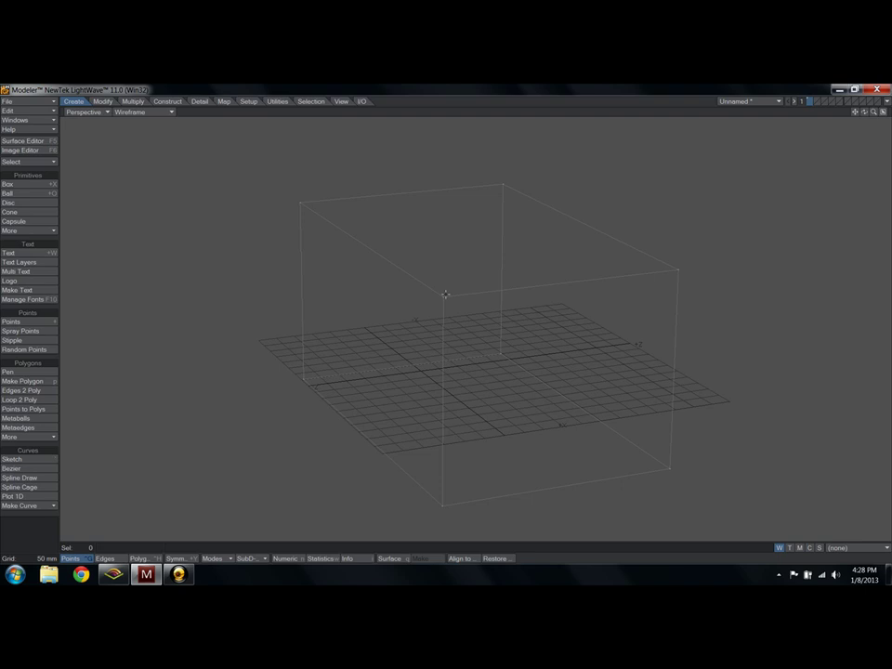
{"action": "key", "text": "ctrl+h"}
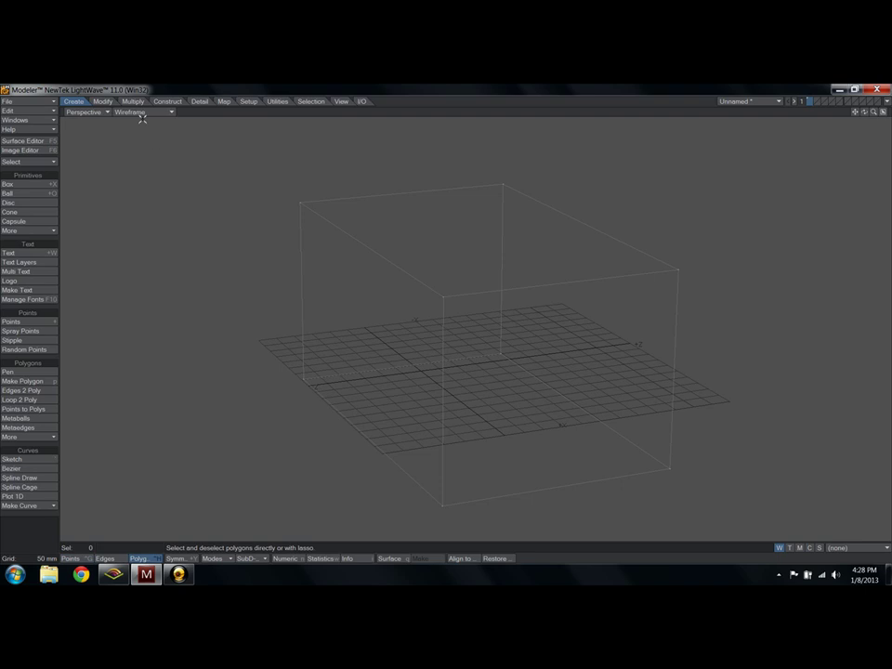
Display the box in Smooth Shade and cycle through point and edge selection at the near upper corner, returning to polygon selection
{"action": "left_click", "coordinate": [142, 112]}
{"action": "left_click", "coordinate": [143, 165]}
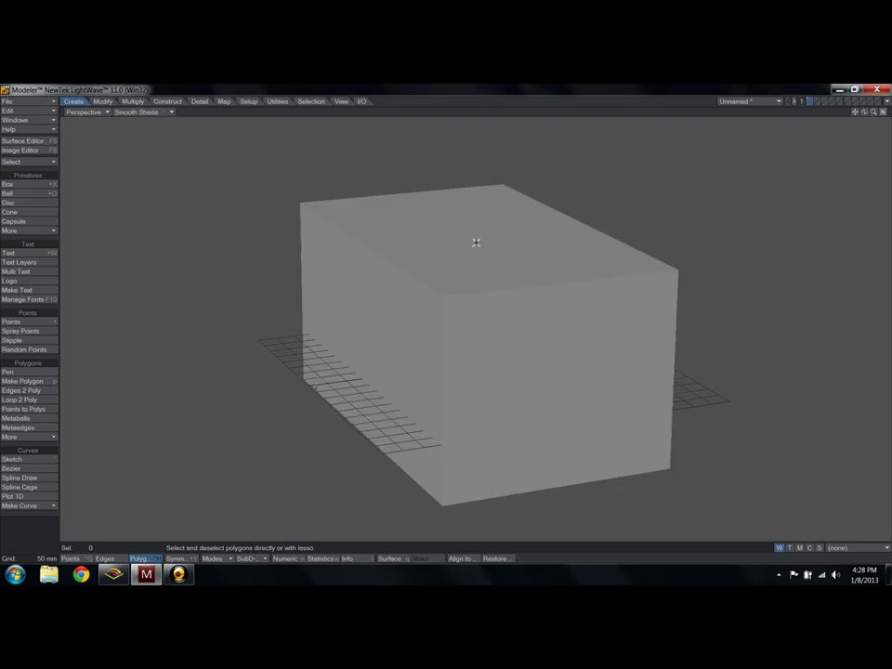
{"action": "key", "text": "ctrl+g"}
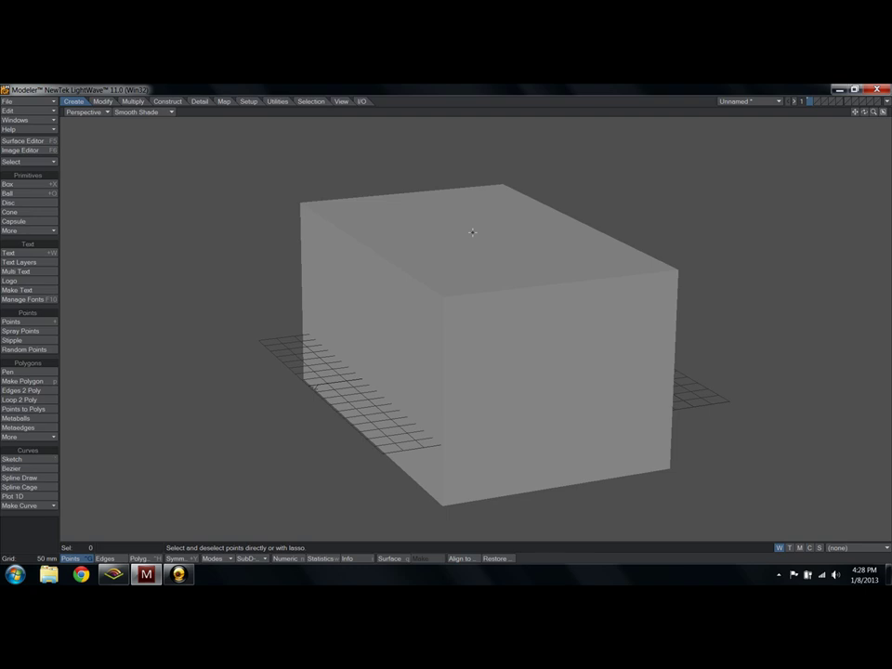
{"action": "key", "text": "ctrl+h"}
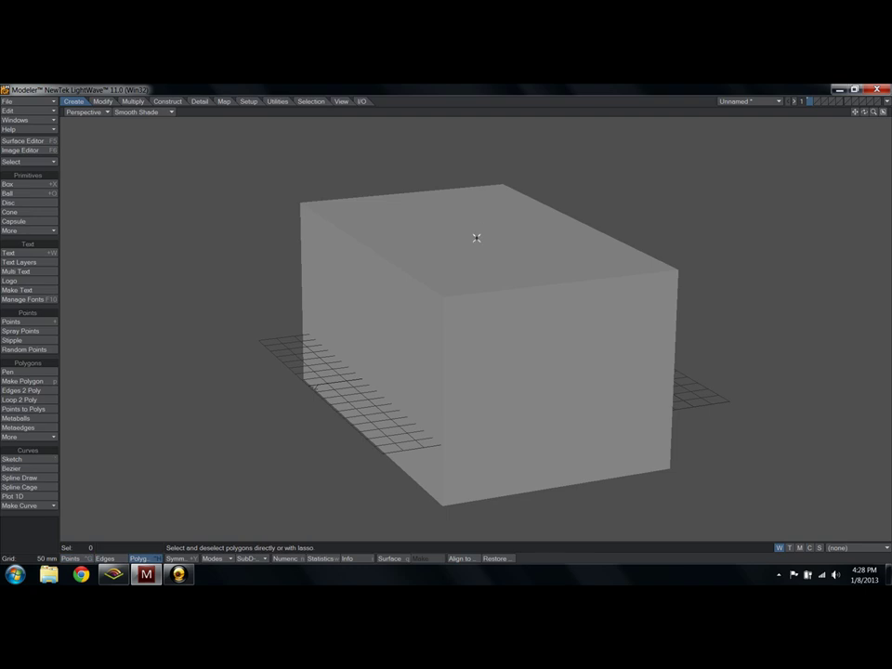
{"action": "left_click", "coordinate": [480, 242]}
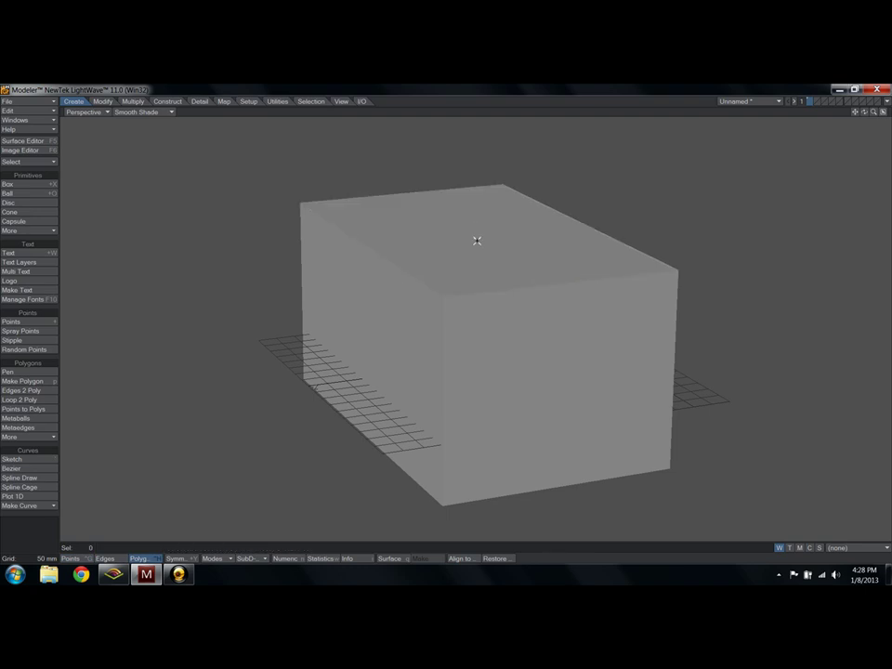
{"action": "key", "text": "space"}
{"action": "key", "text": "space"}
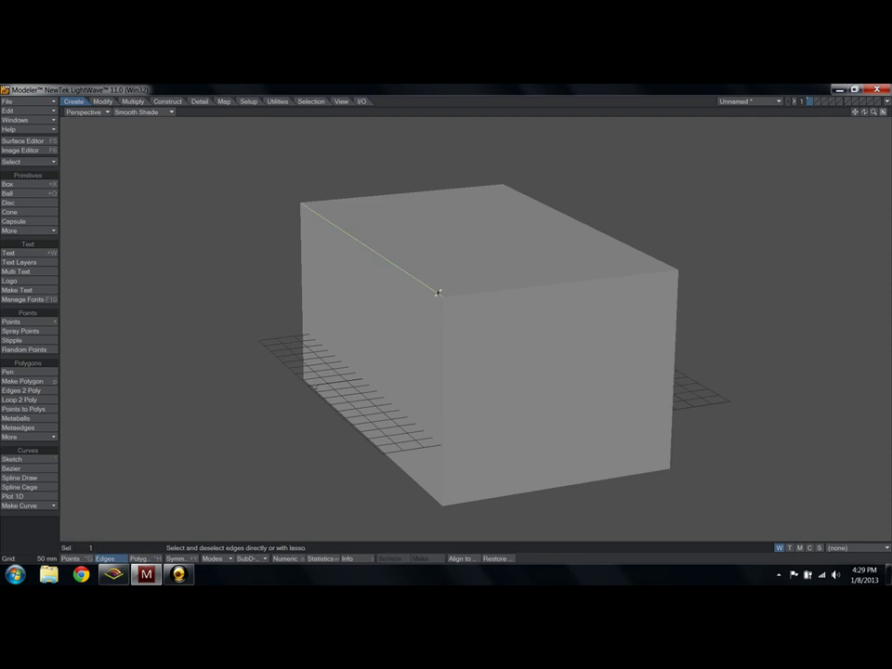
{"action": "key", "text": "space"}
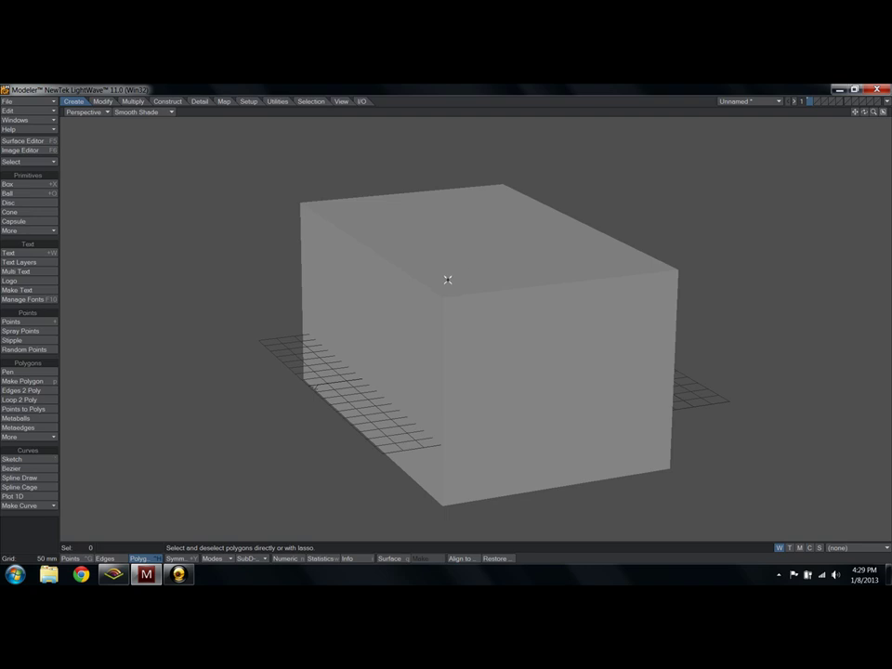
Replace the sharp-edged box with one of the same size having an 8 mm edge radius and 20 radius segments
{"action": "left_click_drag", "start_coordinate": [464, 273], "coordinate": [382, 320], "text": "alt"}
{"action": "left_click_drag", "start_coordinate": [379, 258], "coordinate": [456, 315], "text": "ctrl+alt"}
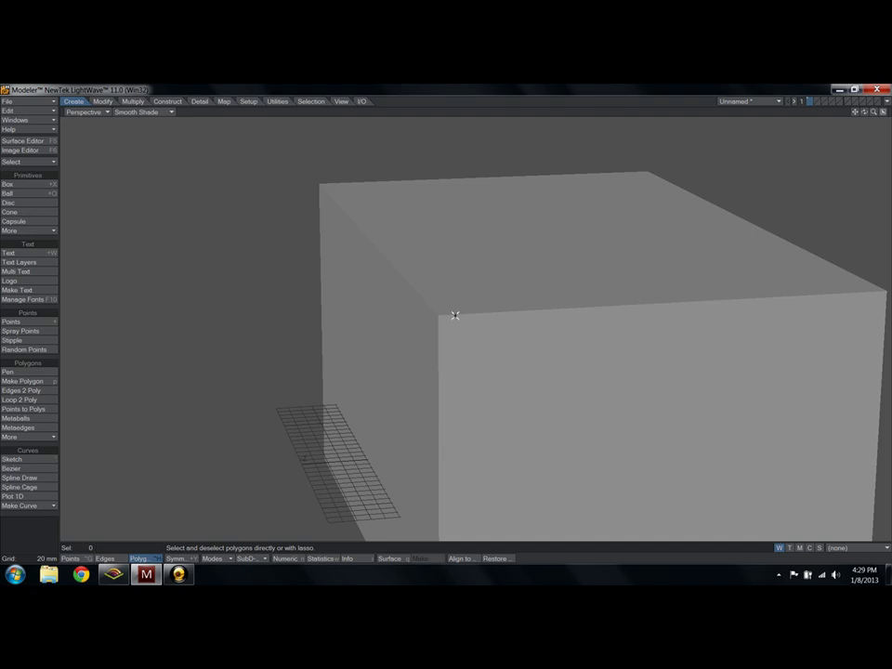
{"action": "key", "text": "Delete"}
{"action": "left_click", "coordinate": [12, 186]}
{"action": "key", "text": "n"}
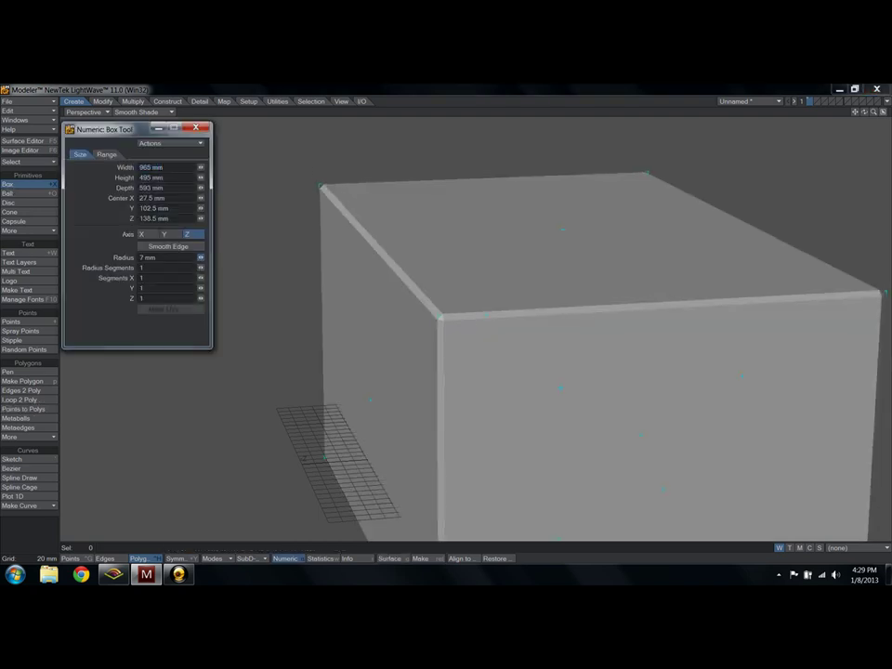
{"action": "left_click_drag", "start_coordinate": [201, 257], "coordinate": [238, 268]}
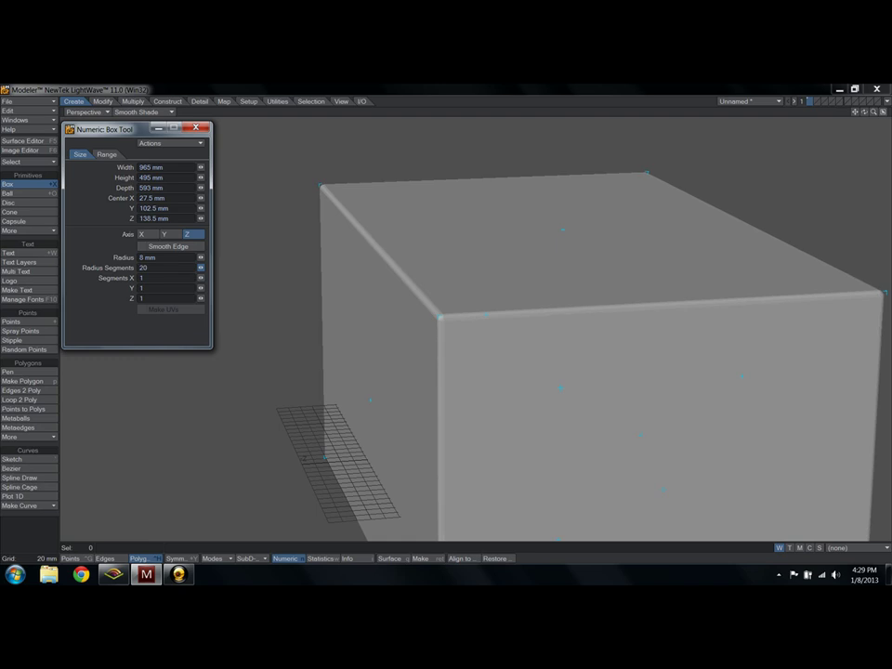
{"action": "key", "text": "space"}
Examine the rounded near upper corner up close, then delete the box and close the numeric options
{"action": "scroll", "coordinate": [481, 313], "scroll_direction": "up", "scroll_amount": 5}
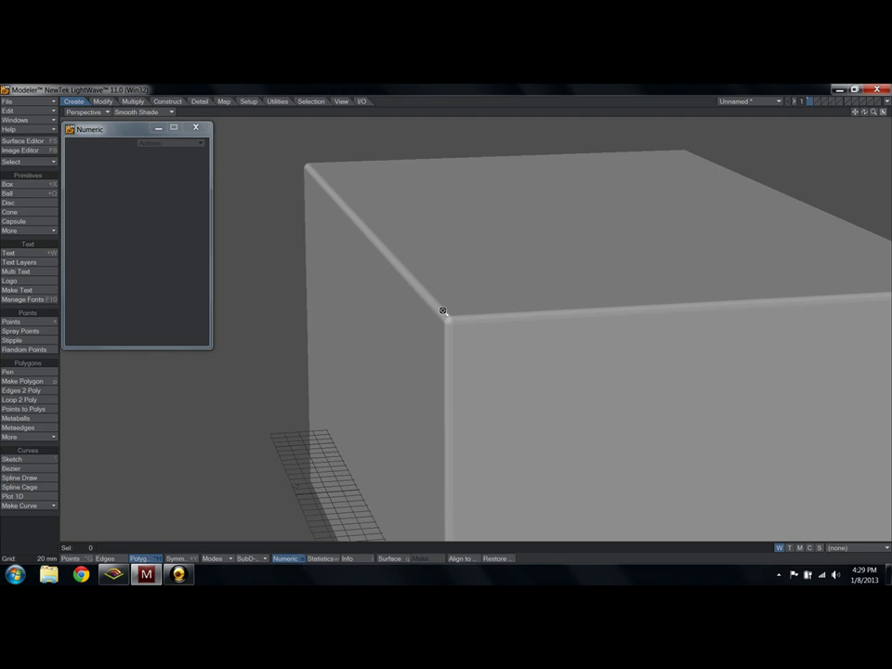
{"action": "scroll", "coordinate": [490, 307], "scroll_direction": "down", "scroll_amount": 1}
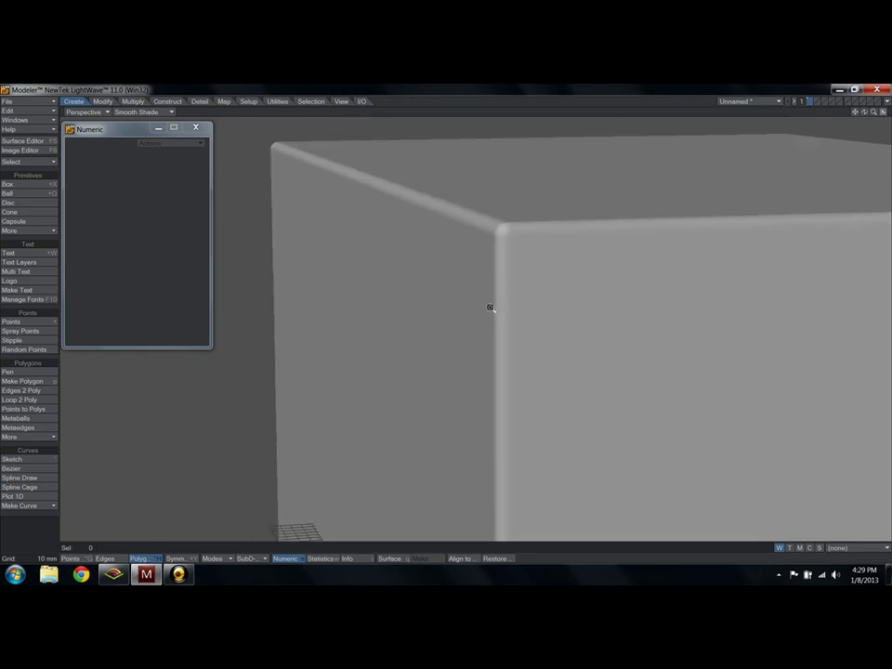
{"action": "key", "text": "Delete"}
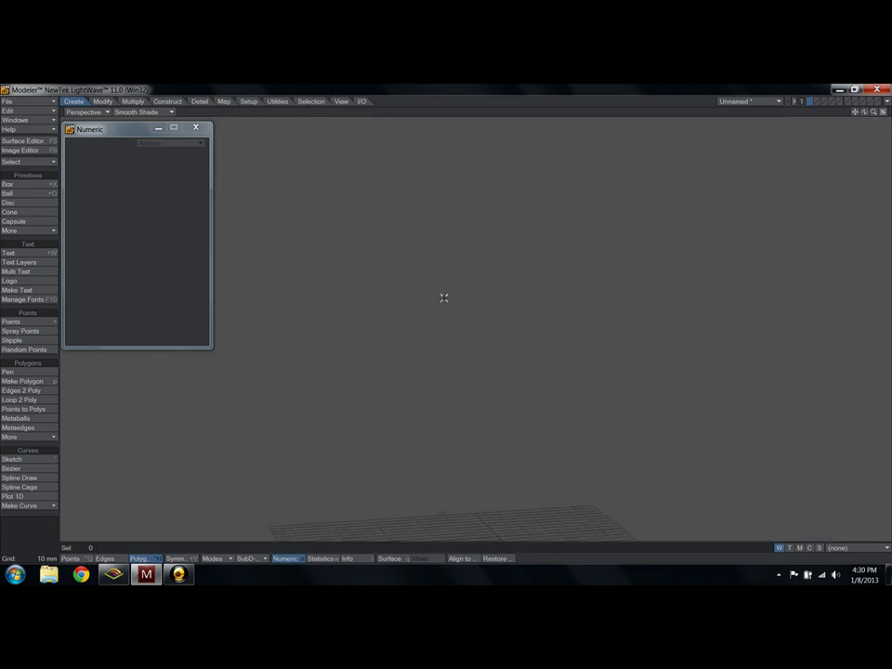
{"action": "left_click", "coordinate": [196, 129]}
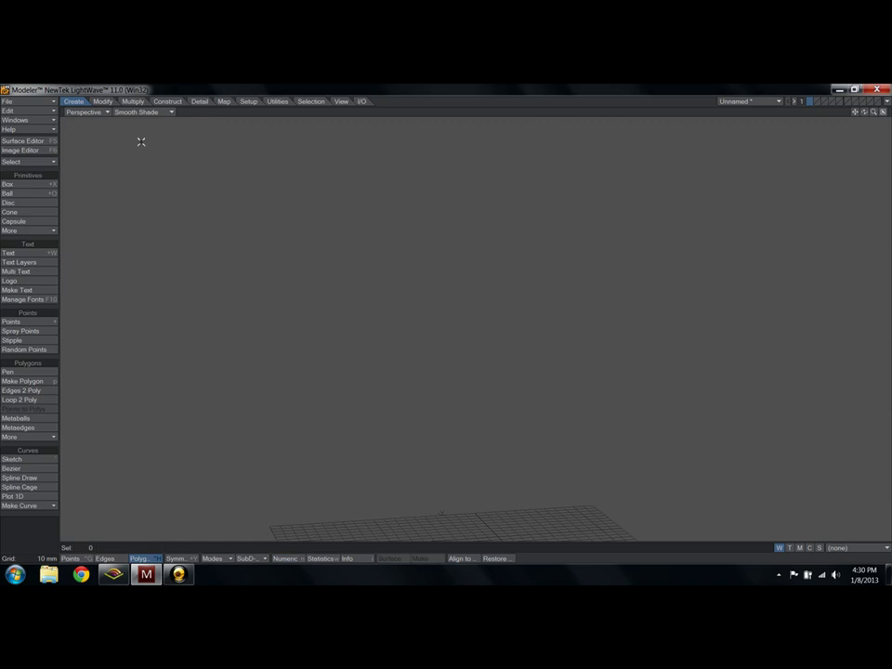
Start a Globe ball with 500 mm radii centred at the origin and display it in Wireframe Shade
{"action": "left_click", "coordinate": [19, 193]}
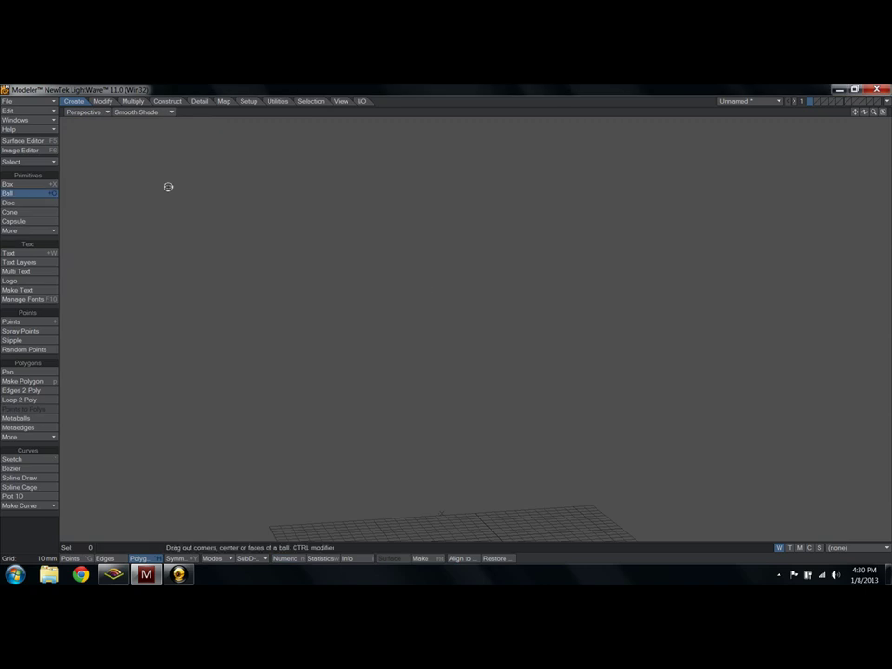
{"action": "key", "text": "n"}
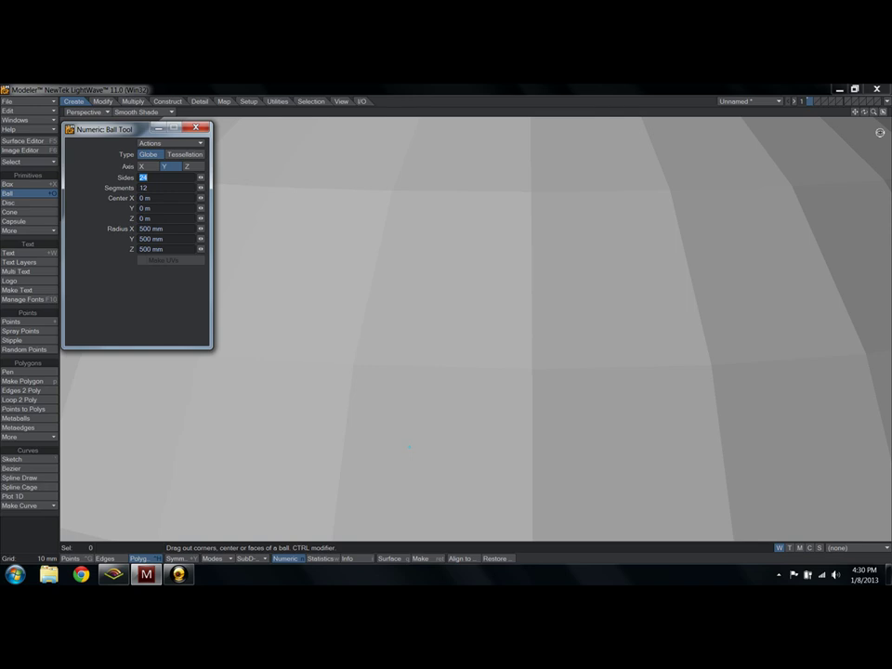
{"action": "mouse_move", "coordinate": [873, 112]}
{"action": "left_mouse_down"}
{"action": "mouse_move", "coordinate": [849, 118]}
{"action": "mouse_move", "coordinate": [889, 54]}
{"action": "mouse_move", "coordinate": [886, 109]}
{"action": "mouse_move", "coordinate": [832, 89]}
{"action": "left_mouse_up"}
{"action": "left_click", "coordinate": [121, 113]}
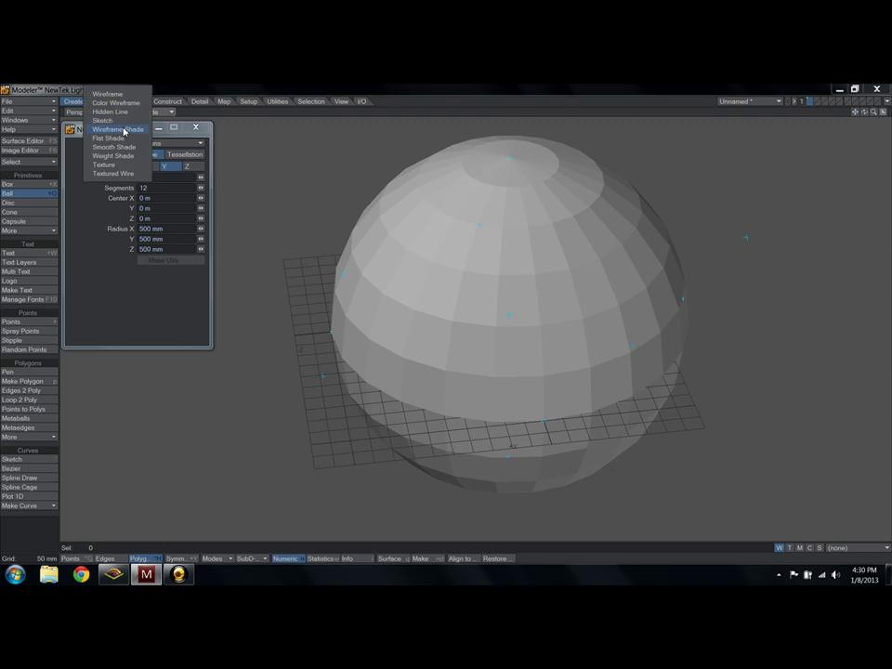
{"action": "left_click", "coordinate": [124, 129]}
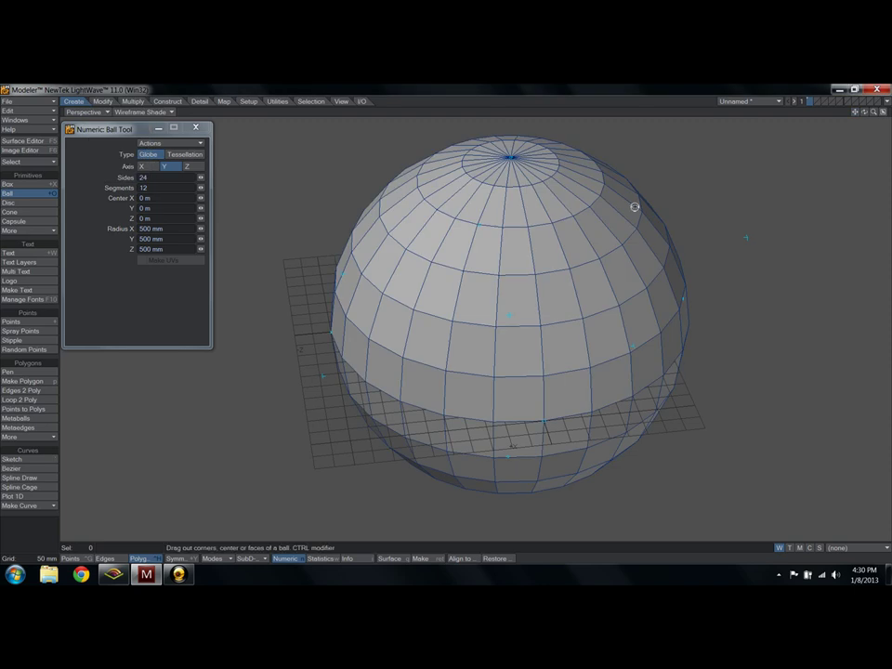
{"action": "mouse_move", "coordinate": [865, 113]}
{"action": "left_mouse_down"}
{"action": "mouse_move", "coordinate": [865, 91]}
{"action": "mouse_move", "coordinate": [865, 119]}
{"action": "left_mouse_up"}
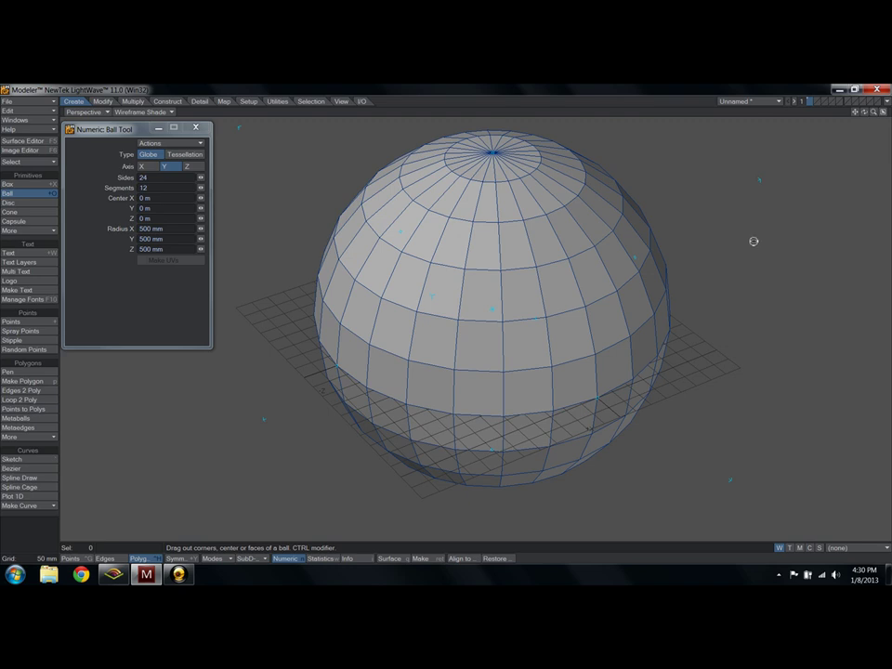
Set the ball to 28 sides and 18 segments, finish it, and close the numeric options
{"action": "left_click_drag", "start_coordinate": [200, 177], "coordinate": [220, 189]}
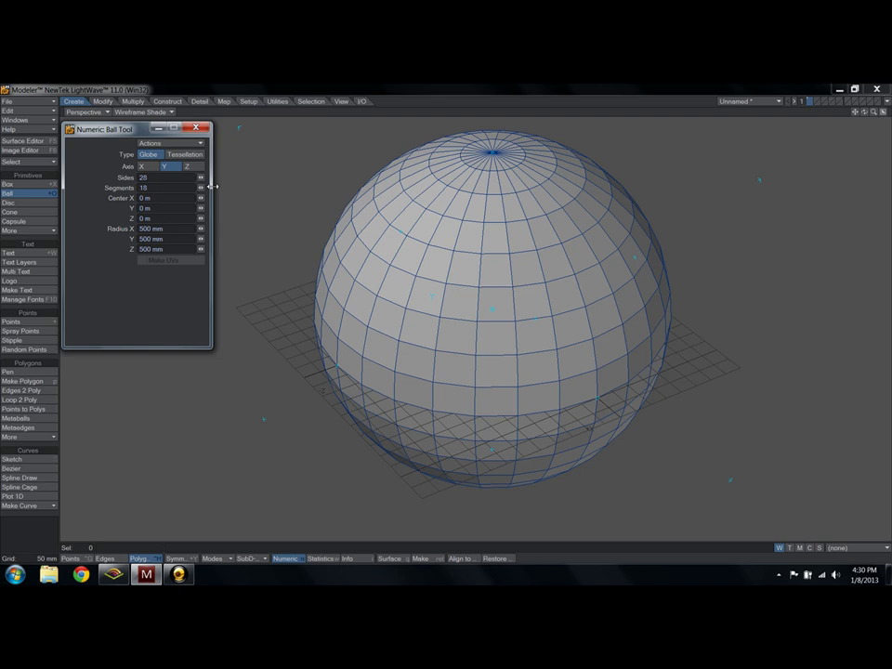
{"action": "key", "text": "space"}
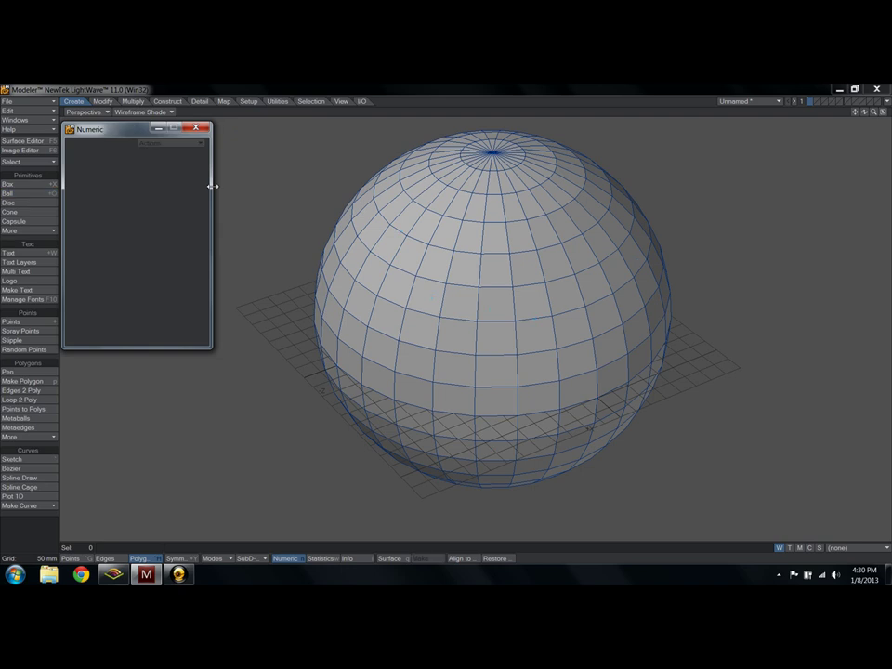
{"action": "left_click", "coordinate": [196, 127]}
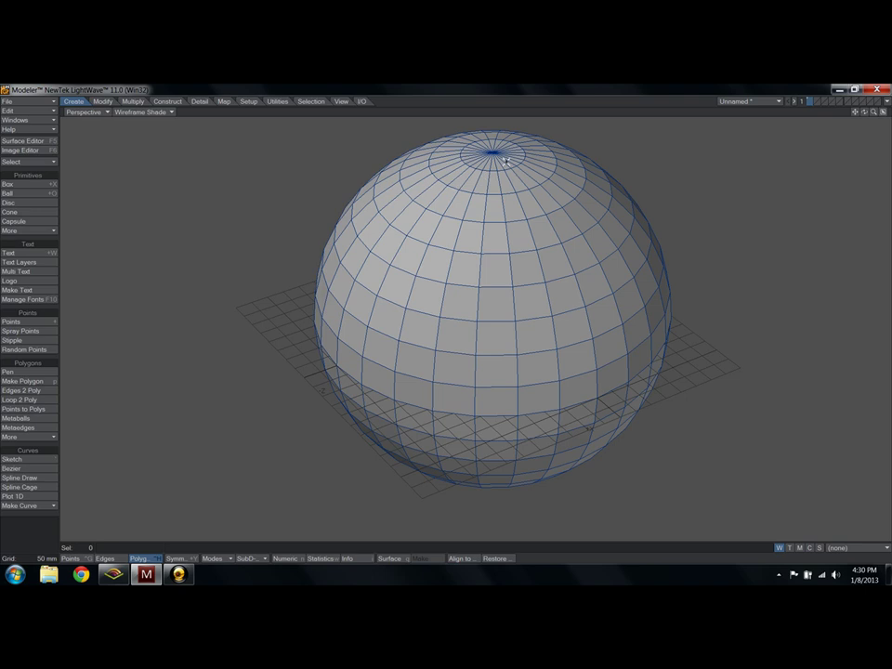
Select and clear a triangle and its adjoining four-sided polygon near the ball's upper pole, then switch to point selection
{"action": "left_click", "coordinate": [477, 165]}
{"action": "left_click", "coordinate": [469, 174], "text": "shift"}
{"action": "key", "text": "shift+a"}
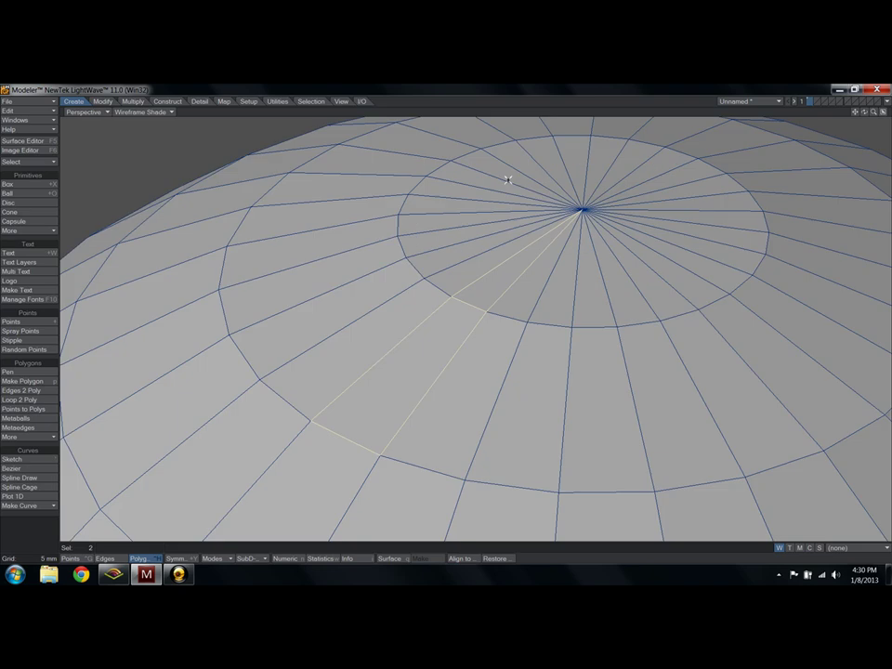
{"action": "key", "text": "slash"}
{"action": "scroll", "coordinate": [636, 294], "scroll_direction": "down", "scroll_amount": 2}
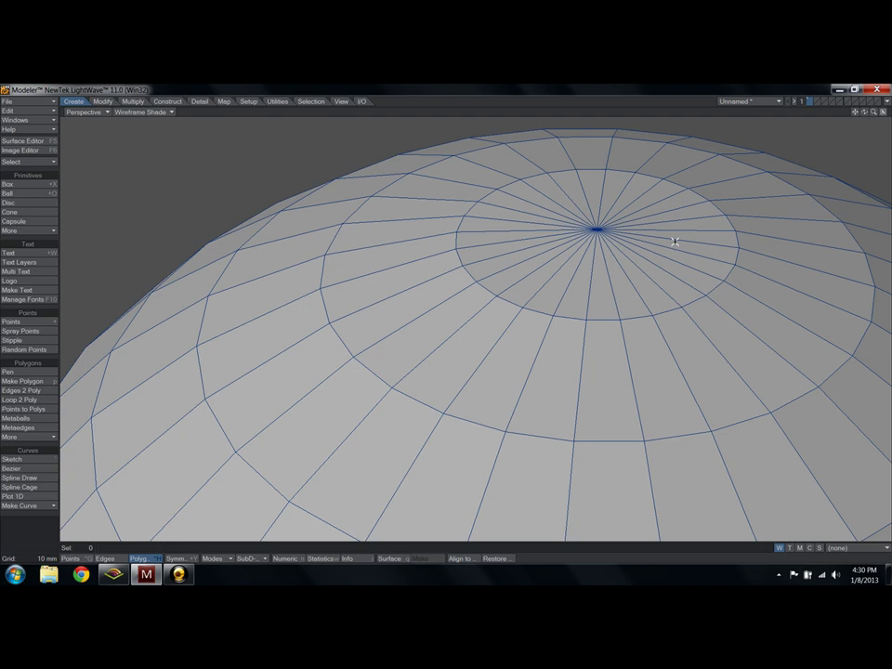
{"action": "mouse_move", "coordinate": [602, 227]}
{"action": "left_mouse_down"}
{"action": "mouse_move", "coordinate": [589, 232]}
{"action": "mouse_move", "coordinate": [571, 222]}
{"action": "left_mouse_up"}
{"action": "key", "text": "ctrl+g"}
{"action": "key", "text": "a"}
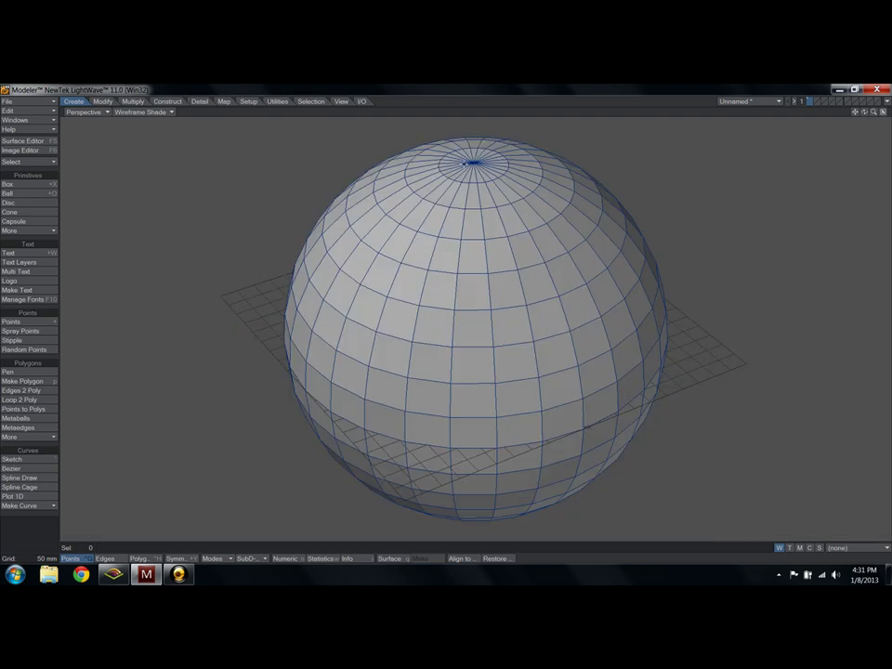
Delete the ball and start a new 500 mm radius ball of type Tessellation with 3 segments
{"action": "key", "text": "Delete"}
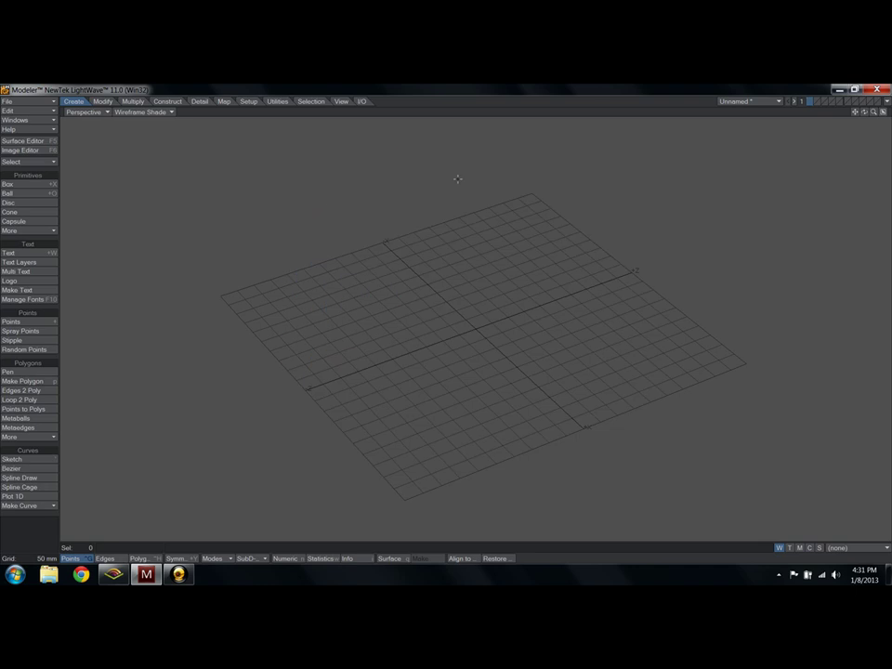
{"action": "left_click", "coordinate": [28, 195]}
{"action": "key", "text": "n"}
{"action": "left_click", "coordinate": [183, 155]}
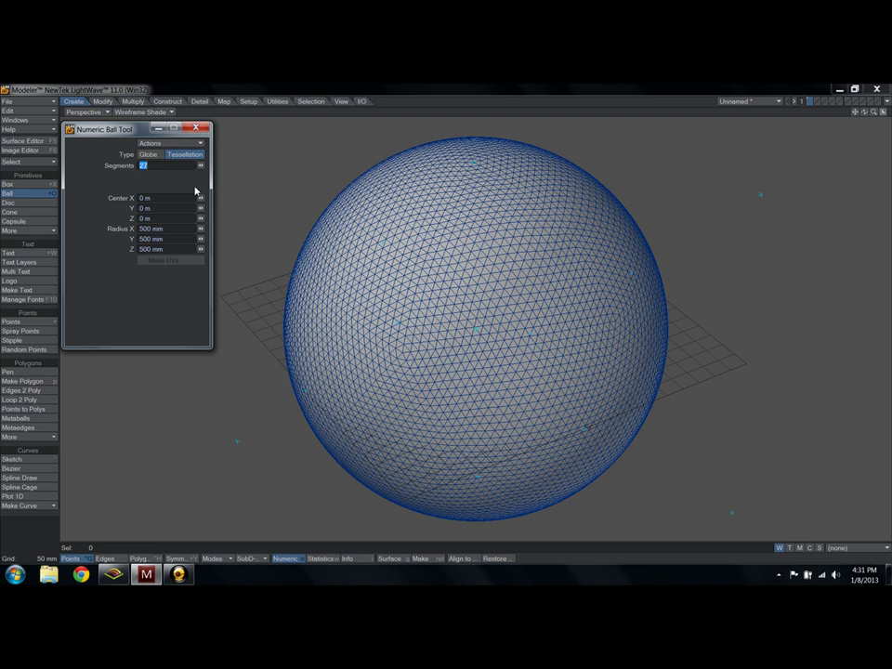
{"action": "mouse_move", "coordinate": [201, 167]}
{"action": "left_mouse_down"}
{"action": "mouse_move", "coordinate": [157, 166]}
{"action": "mouse_move", "coordinate": [200, 167]}
{"action": "left_mouse_up"}
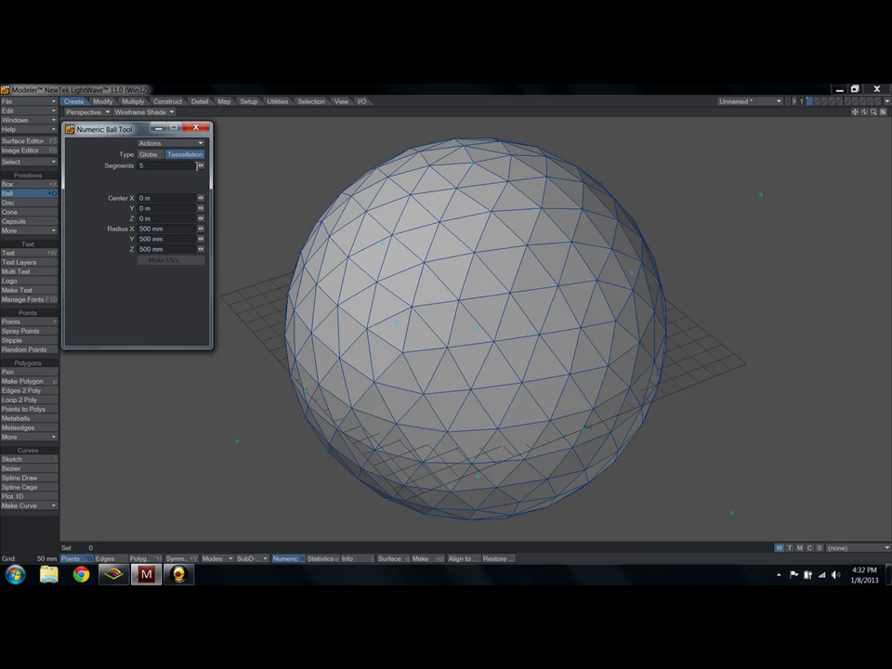
{"action": "mouse_move", "coordinate": [199, 165]}
{"action": "left_mouse_down"}
{"action": "mouse_move", "coordinate": [167, 165]}
{"action": "mouse_move", "coordinate": [216, 163]}
{"action": "left_mouse_up"}
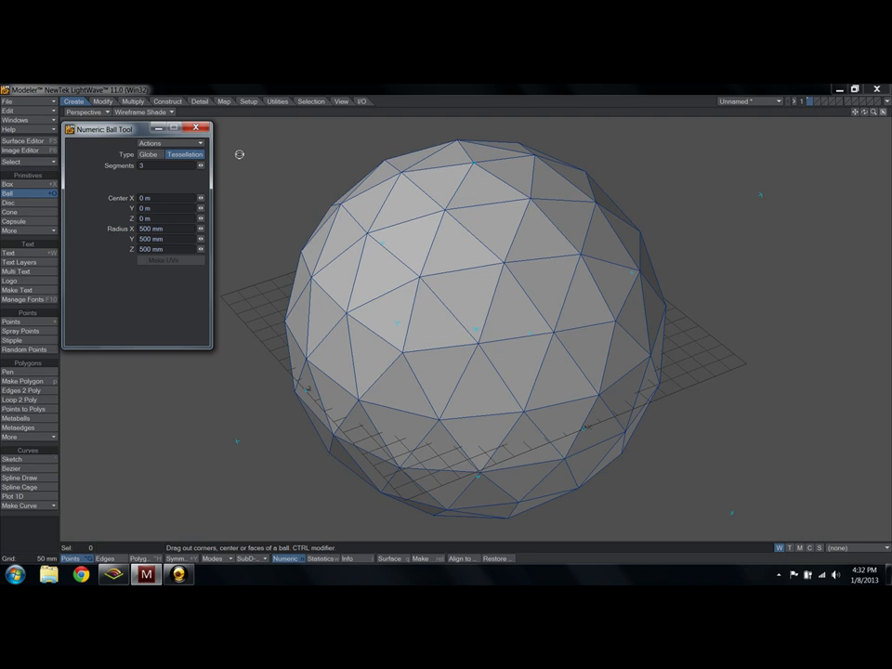
Switch the ball type to Globe, greatly increase its sides and segments, and finish the ball
{"action": "left_click", "coordinate": [149, 154]}
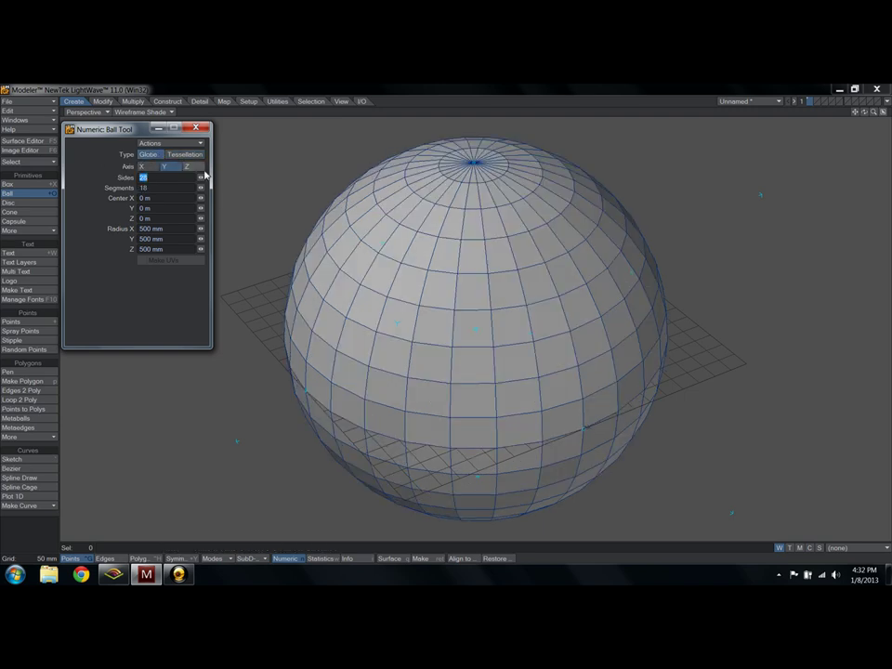
{"action": "left_click_drag", "start_coordinate": [201, 178], "coordinate": [263, 178]}
{"action": "left_click_drag", "start_coordinate": [201, 187], "coordinate": [284, 188]}
{"action": "key", "text": "Return"}
Display the finished ball in Smooth Shade, then delete it
{"action": "left_click", "coordinate": [166, 112]}
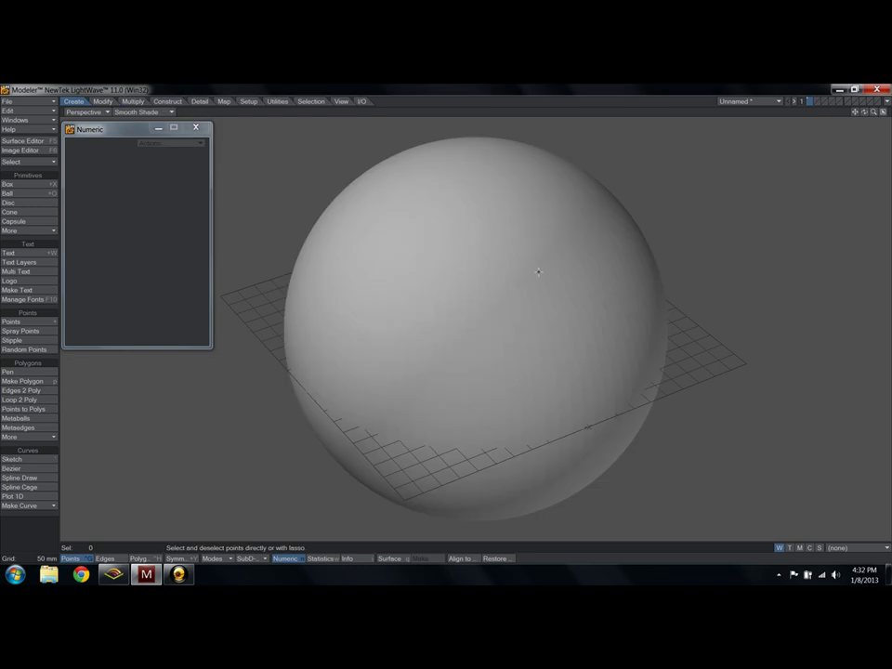
{"action": "key", "text": "Delete"}
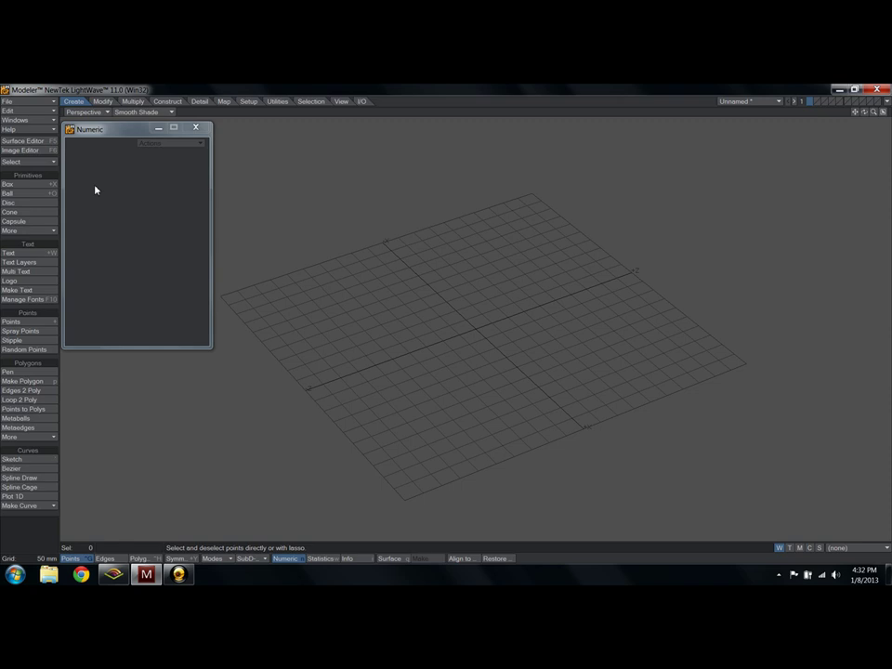
Create a Globe ball with 24 sides, 12 segments and a 500 mm radius, and check its point statistics
{"action": "left_click", "coordinate": [23, 193]}
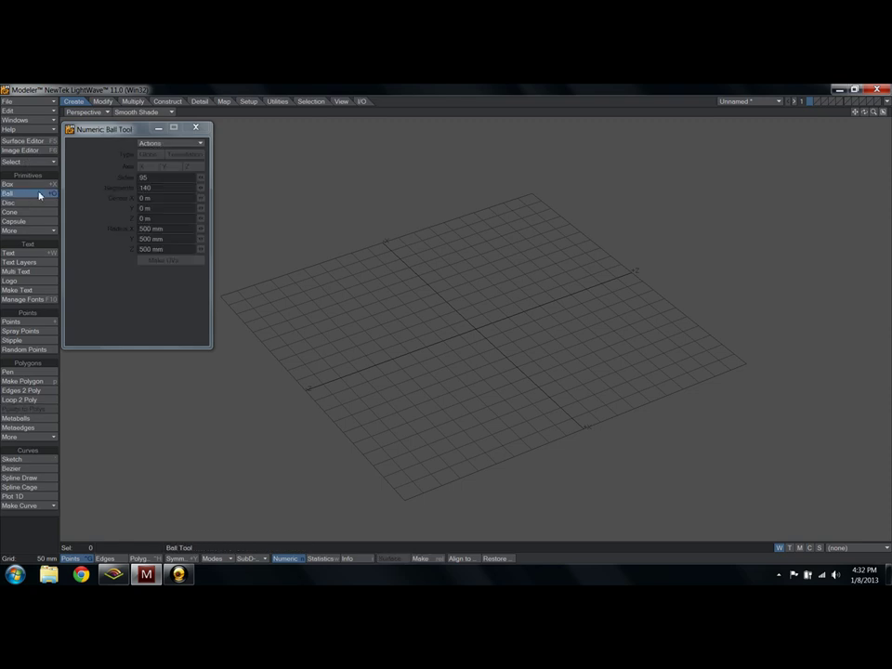
{"action": "left_click", "coordinate": [144, 190]}
{"action": "type", "text": "24"}
{"action": "left_click_drag", "start_coordinate": [175, 190], "coordinate": [115, 192]}
{"action": "type", "text": "12"}
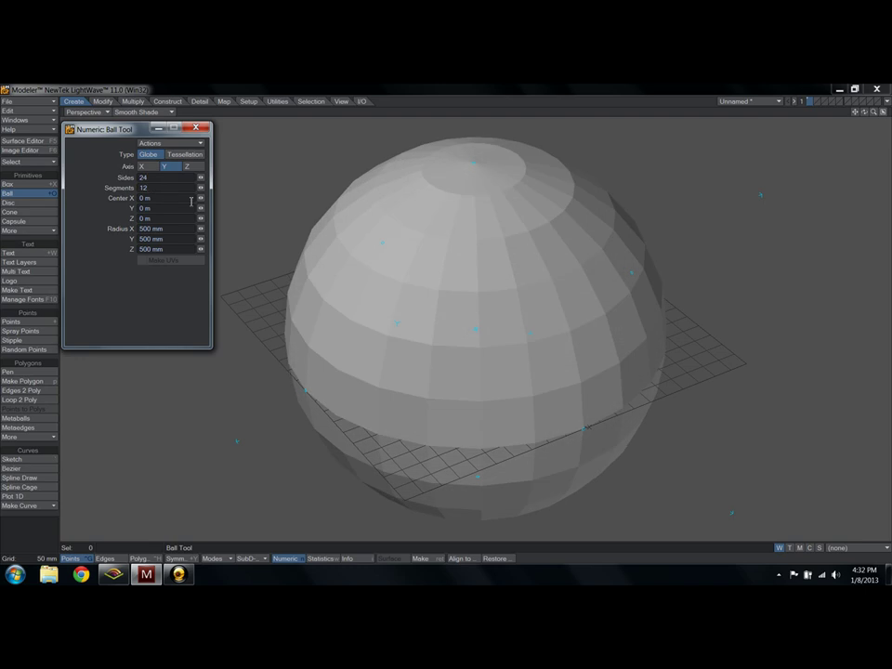
{"action": "key", "text": "space"}
{"action": "left_click", "coordinate": [195, 128]}
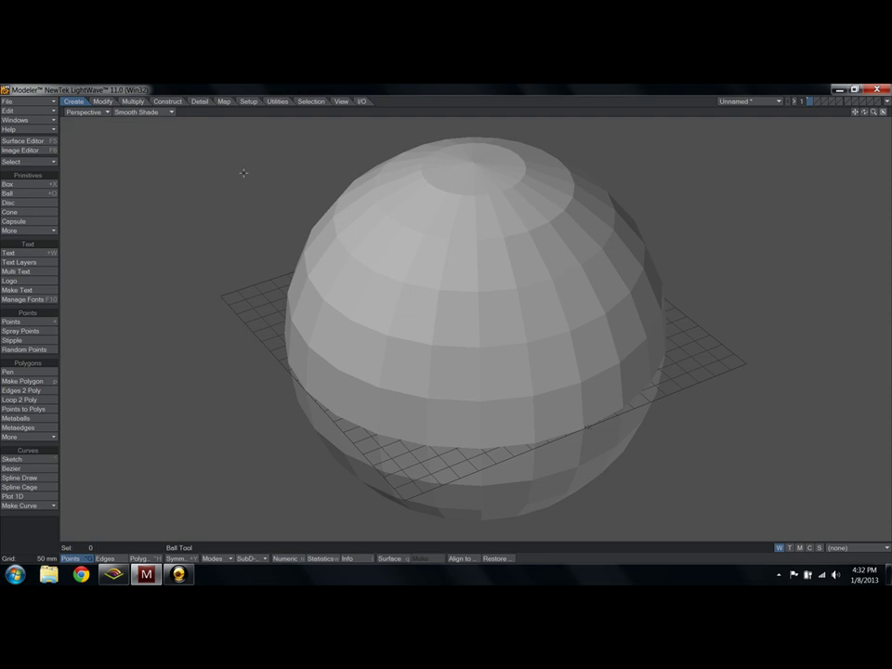
{"action": "key", "text": "w"}
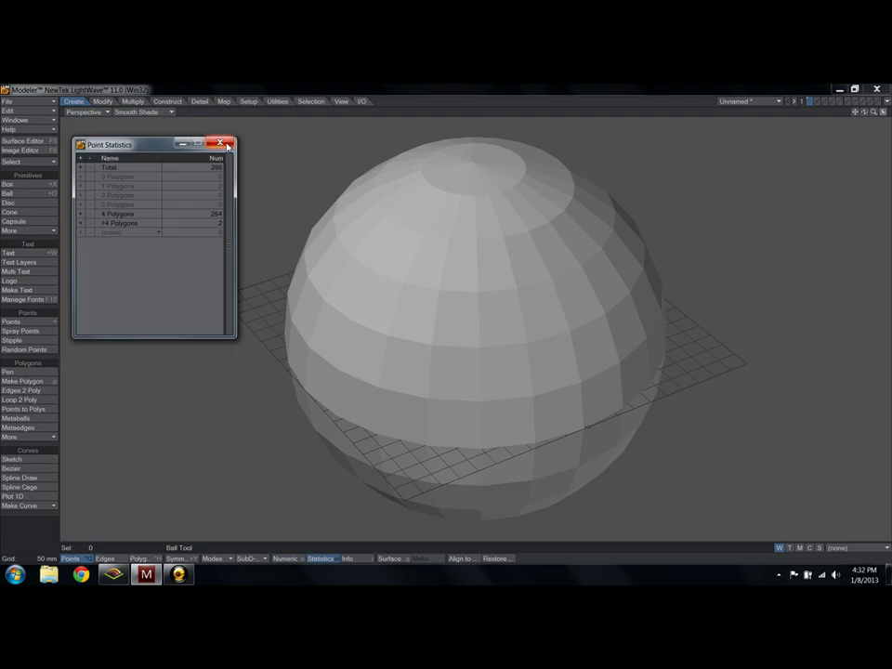
{"action": "key", "text": "w"}
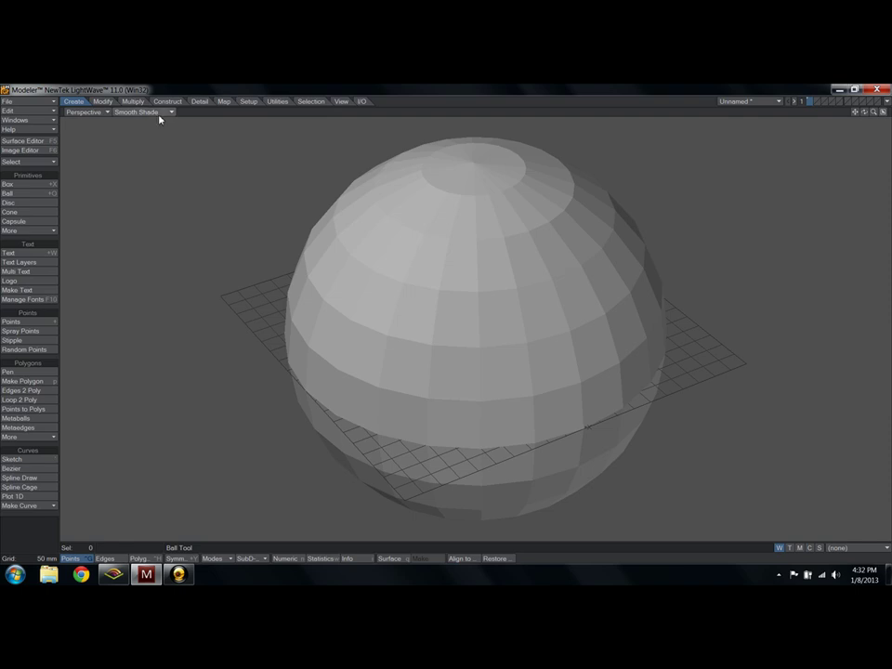
Turn on Smoothing for the ball's Default surface and close the Surface Editor
{"action": "left_click", "coordinate": [22, 140]}
{"action": "left_click", "coordinate": [226, 371]}
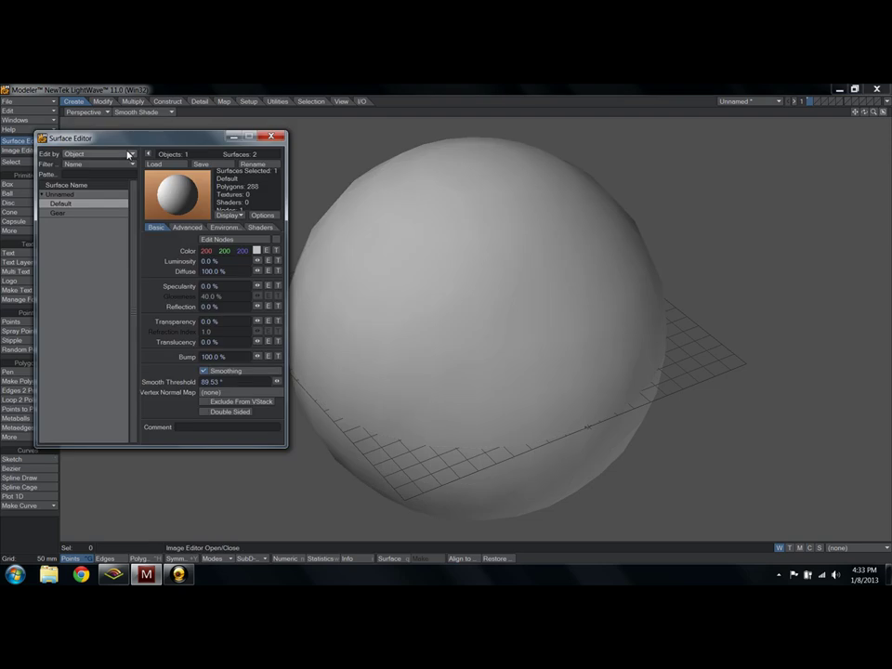
{"action": "left_click", "coordinate": [270, 139]}
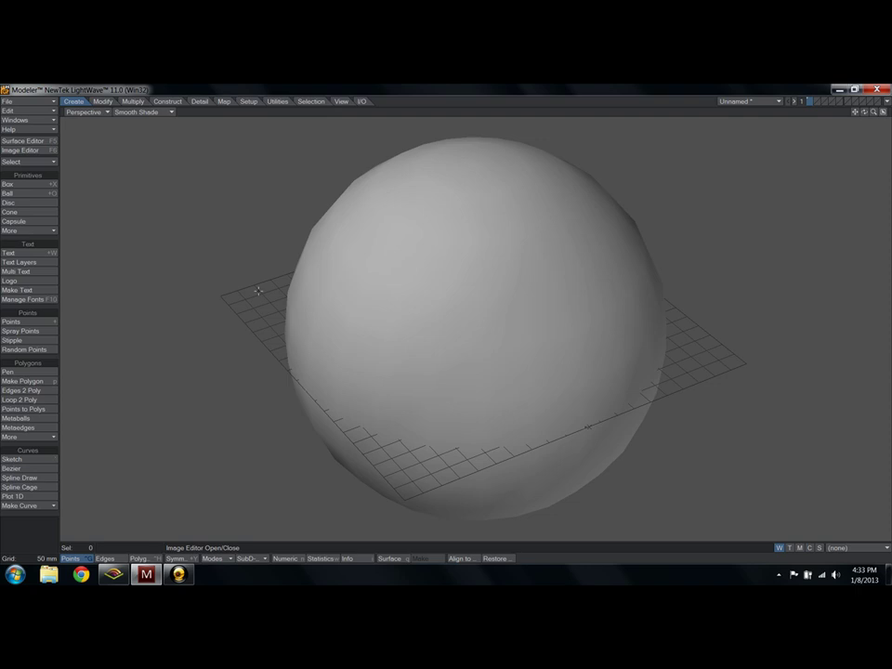
Reopen the Surface Editor and toggle the Default surface's Smoothing repeatedly to compare faceted and smooth shading, leaving it off
{"action": "left_click", "coordinate": [27, 141]}
{"action": "left_click", "coordinate": [224, 372]}
{"action": "left_click", "coordinate": [223, 373]}
{"action": "left_click", "coordinate": [223, 373]}
{"action": "left_click", "coordinate": [223, 373]}
{"action": "left_click", "coordinate": [224, 373]}
{"action": "left_click", "coordinate": [223, 372]}
{"action": "left_click", "coordinate": [223, 373]}
{"action": "left_click", "coordinate": [223, 372]}
{"action": "left_click", "coordinate": [223, 373]}
{"action": "left_click", "coordinate": [223, 372]}
{"action": "left_click", "coordinate": [223, 373]}
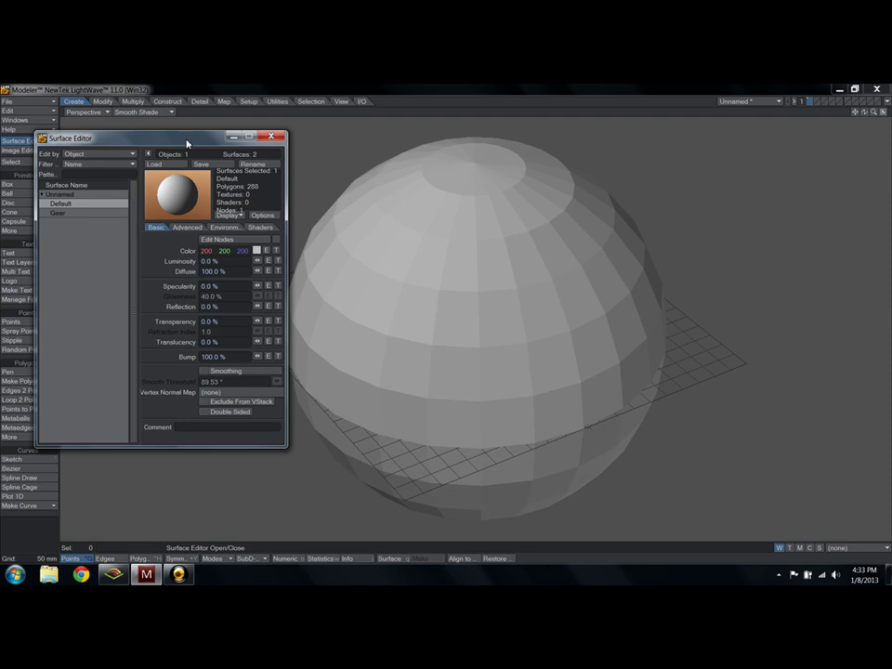
Move the Surface Editor clear of the ball and toggle Smoothing several more times, leaving it on
{"action": "left_click_drag", "start_coordinate": [163, 138], "coordinate": [86, 140]}
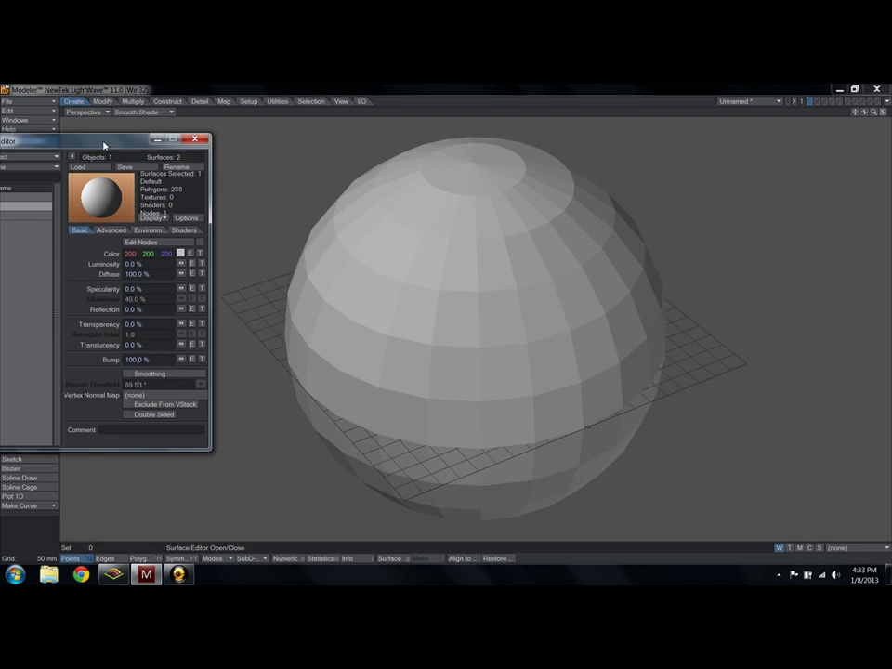
{"action": "left_click", "coordinate": [164, 373]}
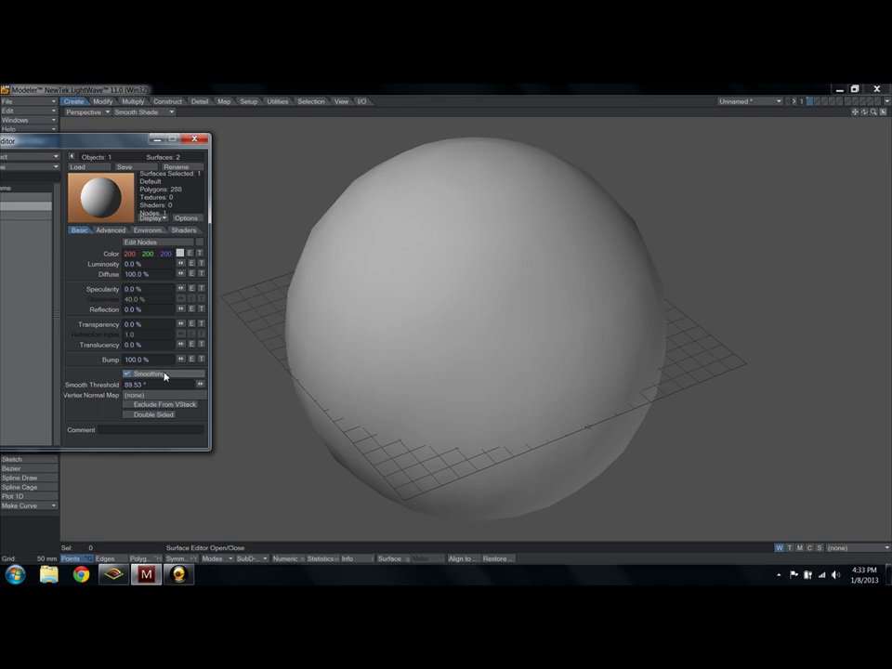
{"action": "left_click", "coordinate": [163, 374]}
{"action": "left_click", "coordinate": [163, 373]}
{"action": "left_click", "coordinate": [164, 374]}
{"action": "left_click", "coordinate": [163, 373]}
{"action": "left_click", "coordinate": [163, 374]}
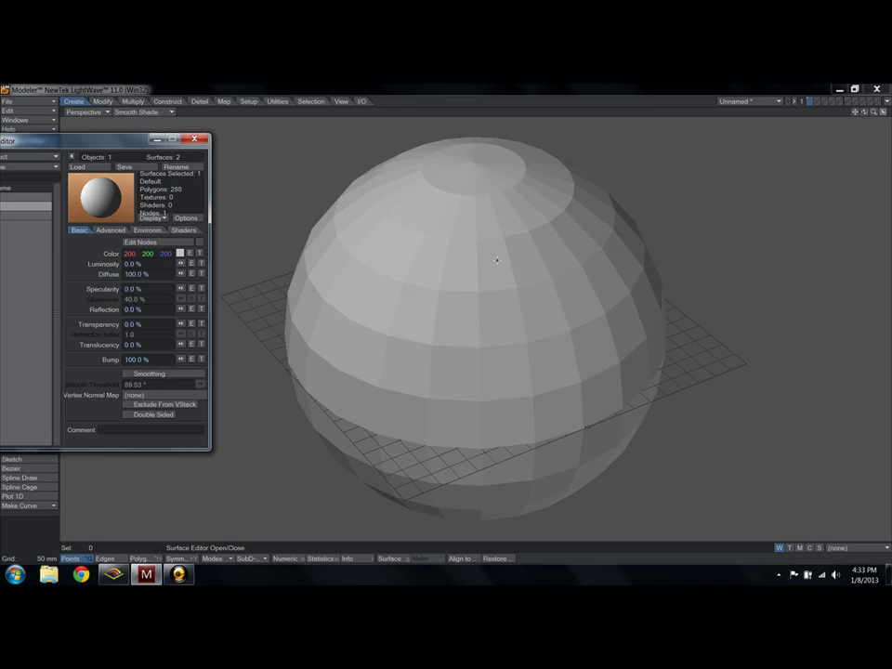
{"action": "left_click", "coordinate": [163, 375]}
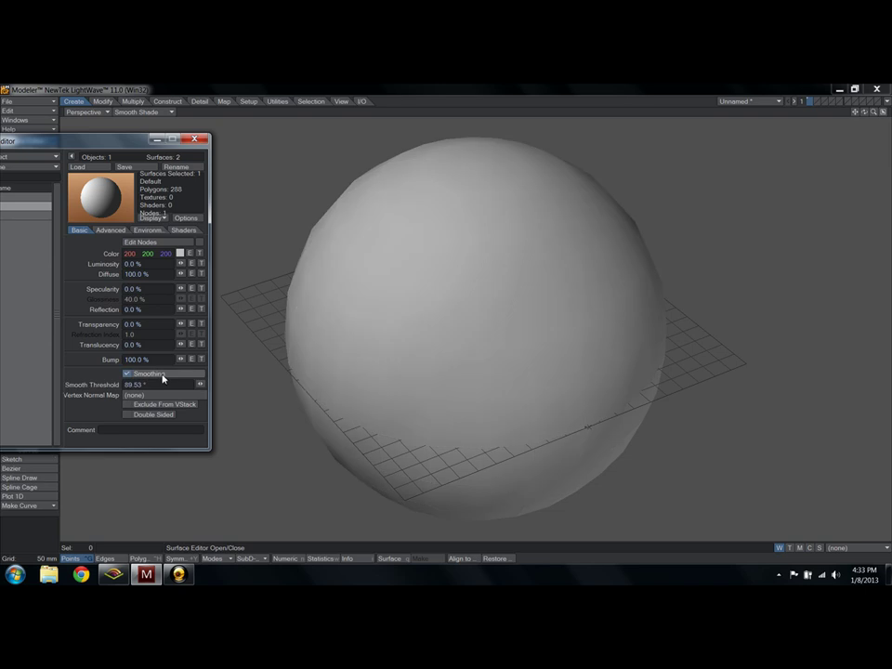
Keep the Smooth Shade display, turn Smoothing off for the Default surface, and close the Surface Editor
{"action": "left_click", "coordinate": [156, 111]}
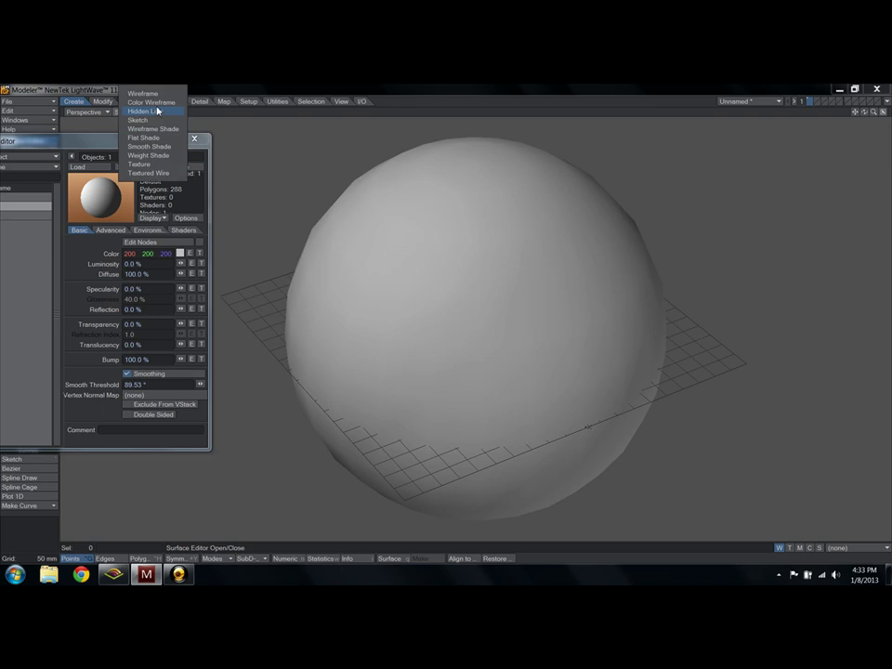
{"action": "left_click", "coordinate": [350, 85]}
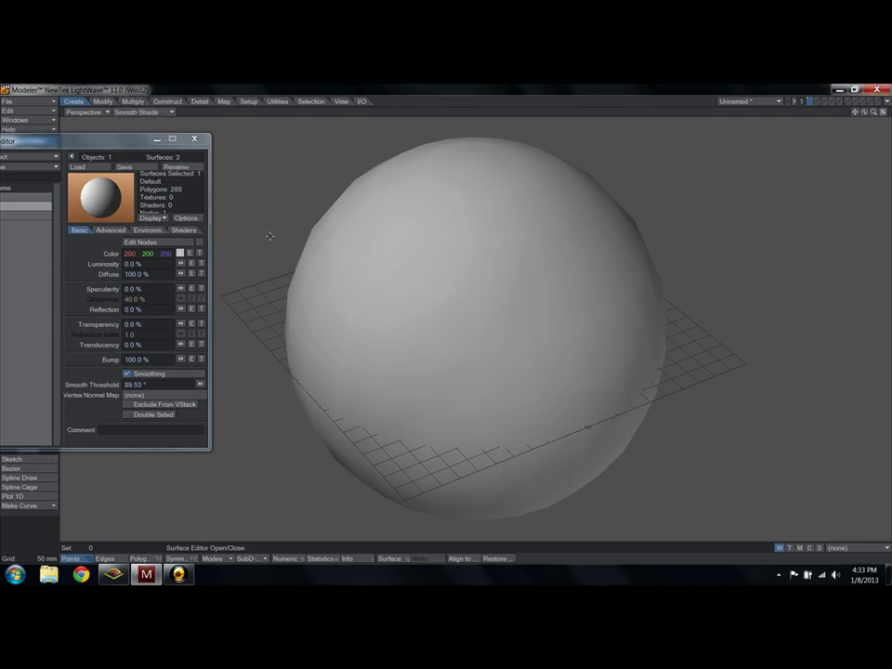
{"action": "left_click", "coordinate": [135, 374]}
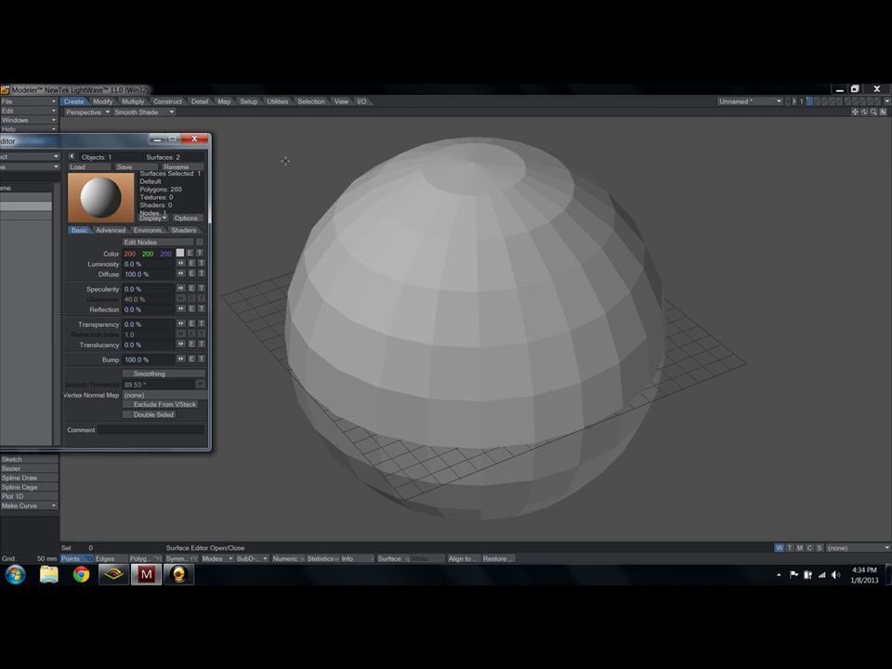
{"action": "key", "text": "F5"}
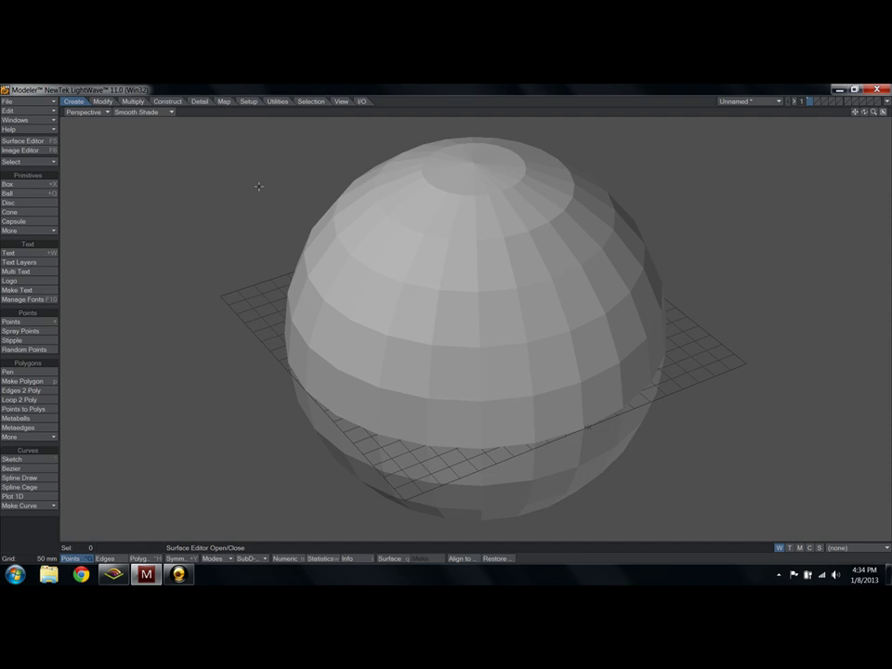
Turn on subdivision surfaces for the ball and inspect it in Wireframe before returning to Smooth Shade
{"action": "key", "text": "Tab"}
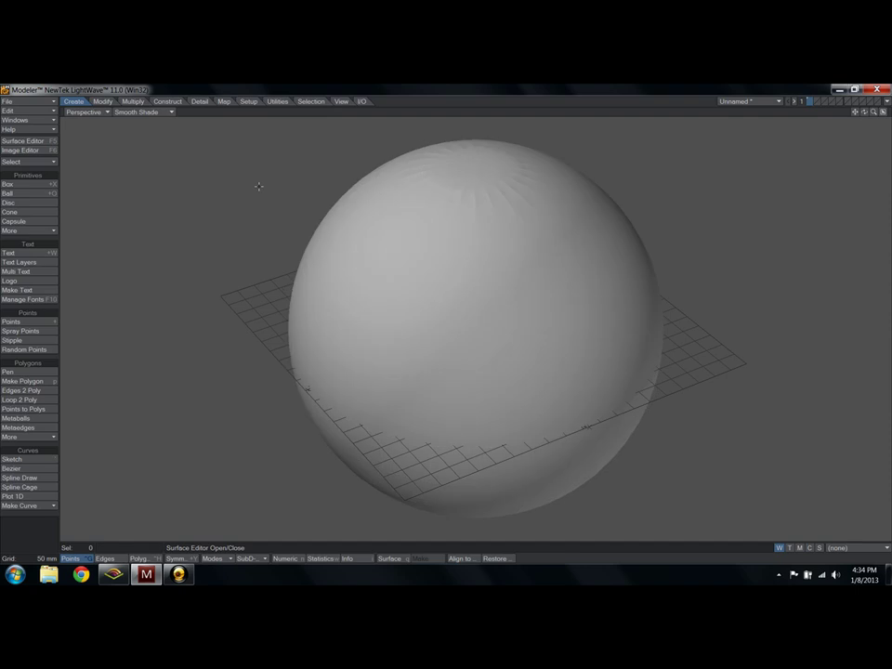
{"action": "left_click_drag", "start_coordinate": [484, 345], "coordinate": [478, 259], "text": "alt"}
{"action": "left_click", "coordinate": [139, 111]}
{"action": "left_click", "coordinate": [145, 56]}
{"action": "left_click", "coordinate": [156, 113]}
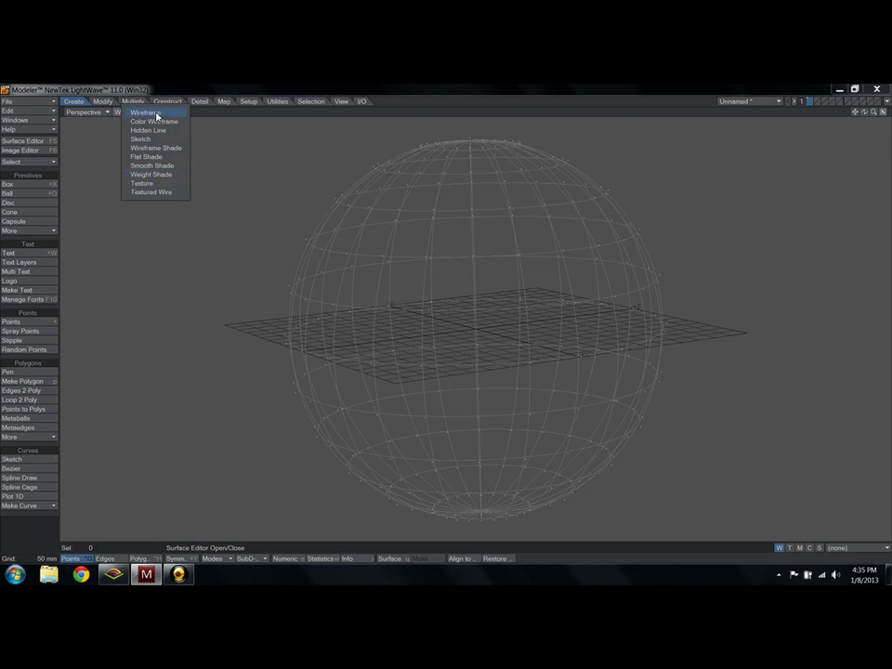
{"action": "left_click", "coordinate": [166, 169]}
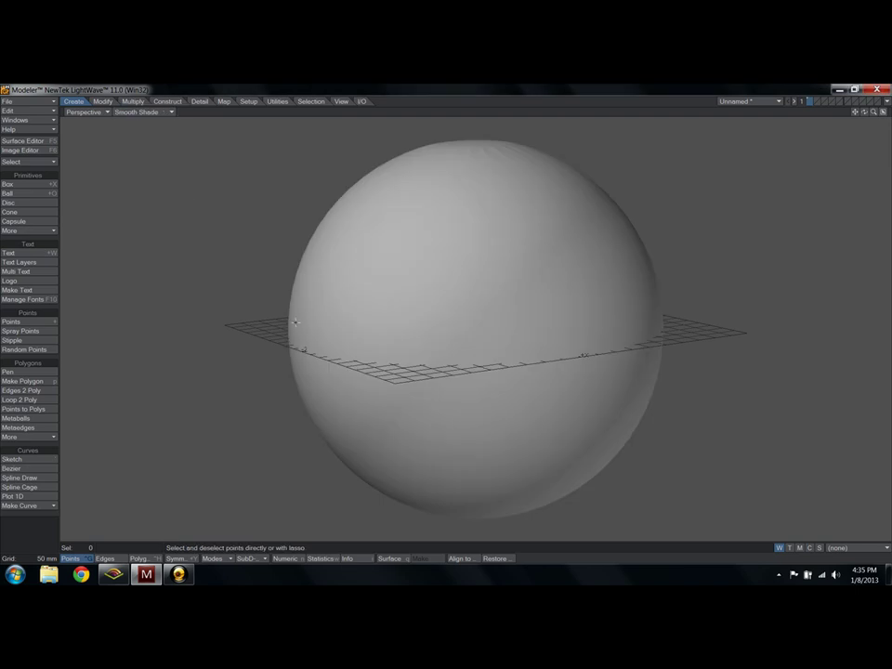
Turn subdivision off to compare the polygon ball with Smoothing on and off, then reactivate subdivision
{"action": "key", "text": "Tab"}
{"action": "left_click", "coordinate": [23, 140]}
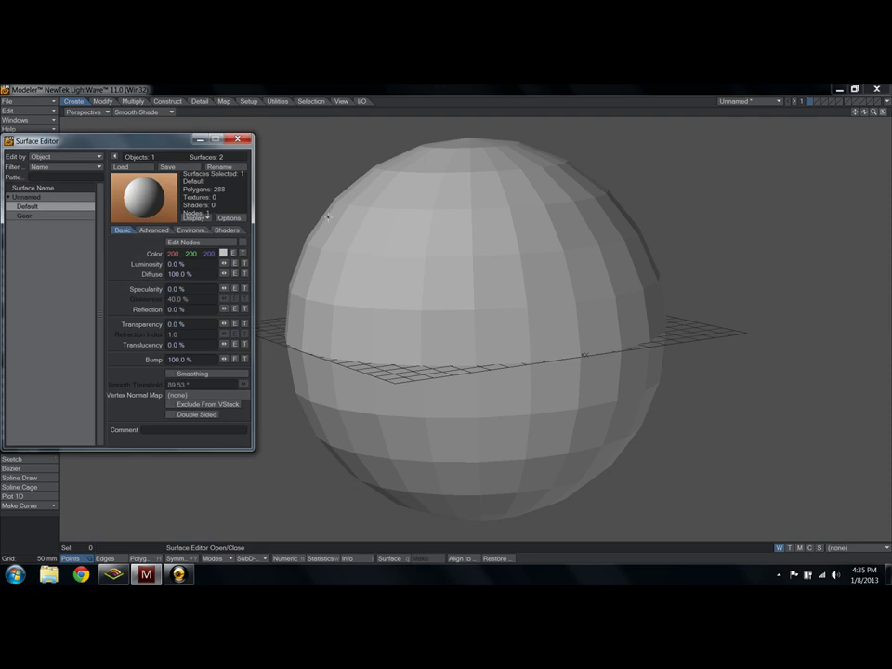
{"action": "left_click", "coordinate": [193, 373]}
{"action": "left_click", "coordinate": [193, 374]}
{"action": "left_click", "coordinate": [193, 373]}
{"action": "left_click", "coordinate": [193, 373]}
{"action": "left_click", "coordinate": [235, 141]}
{"action": "key", "text": "Tab"}
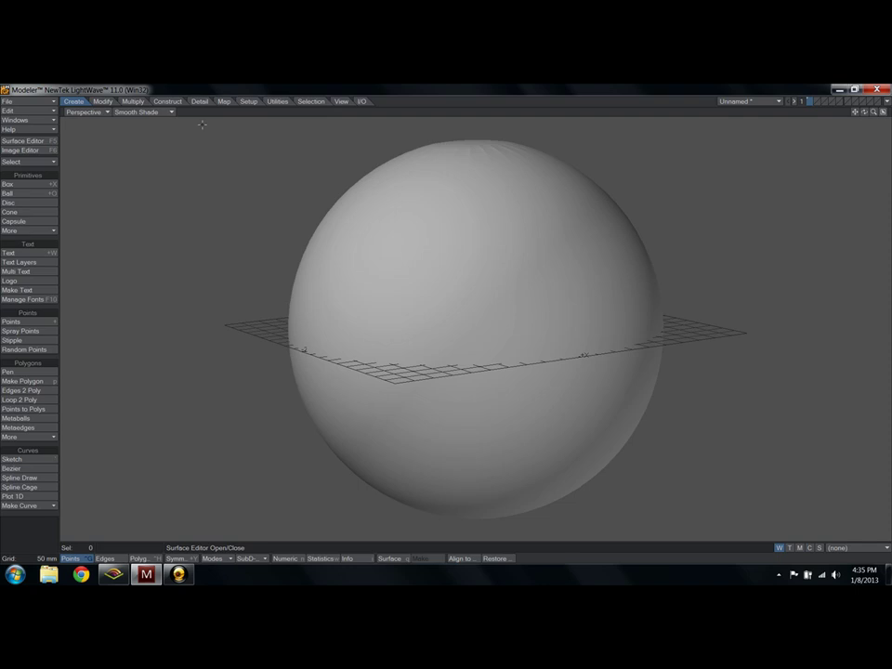
Start a box in layer 2 with a radius of 0 m and 1 radius segment
{"action": "key", "text": "Delete"}
{"action": "left_click", "coordinate": [27, 184]}
{"action": "key", "text": "n"}
{"action": "left_click_drag", "start_coordinate": [168, 267], "coordinate": [87, 252]}
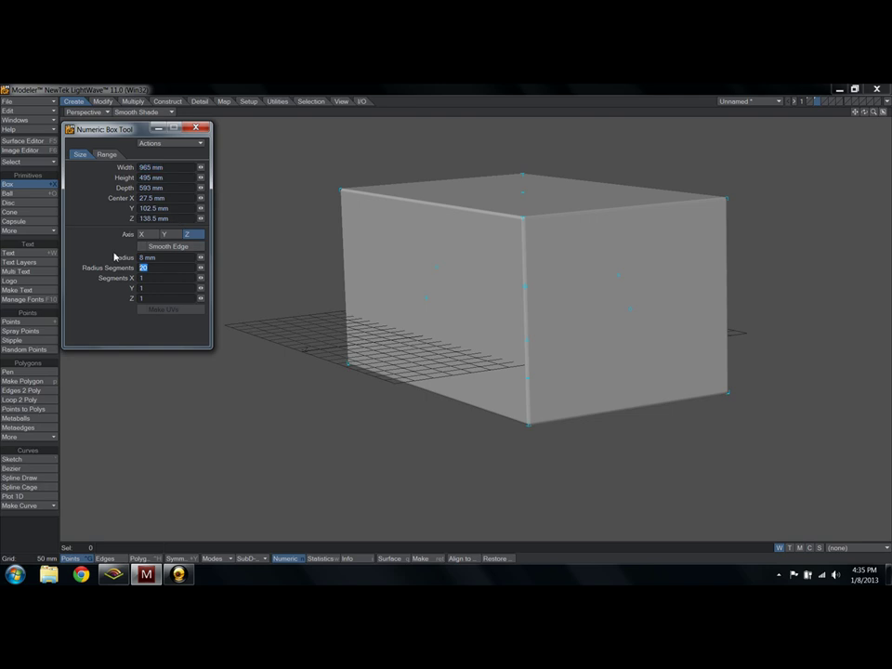
{"action": "type", "text": "1"}
{"action": "left_click_drag", "start_coordinate": [156, 257], "coordinate": [104, 259]}
{"action": "type", "text": "0"}
{"action": "key", "text": "Return"}
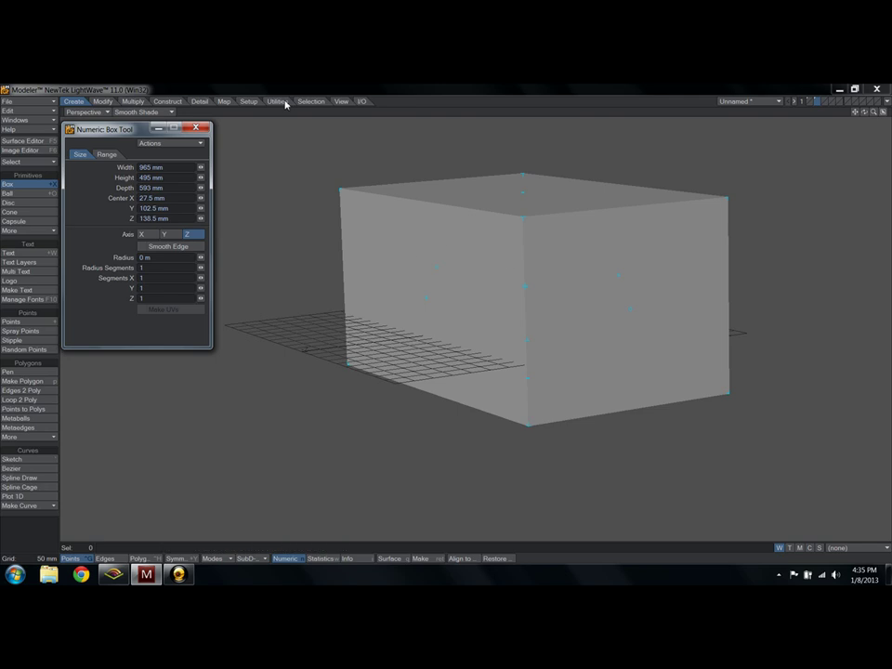
Switch the viewport to Wireframe Shade and divide the box into 4 segments along Y and Z
{"action": "left_click", "coordinate": [149, 111]}
{"action": "left_click", "coordinate": [169, 134]}
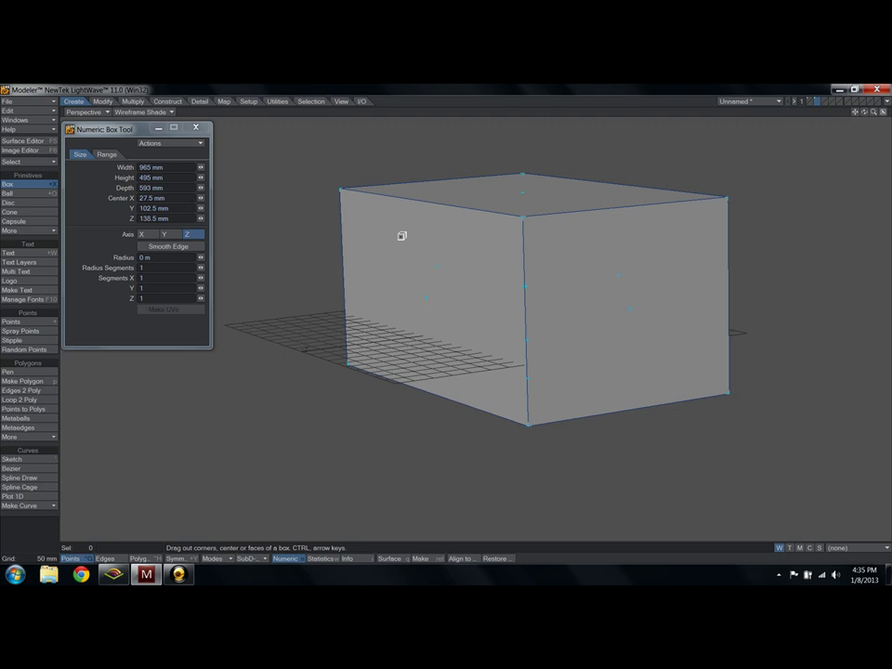
{"action": "key", "text": "Right"}
{"action": "key", "text": "Right"}
{"action": "key", "text": "Right"}
{"action": "key", "text": "Up"}
{"action": "key", "text": "Up"}
{"action": "key", "text": "Up"}
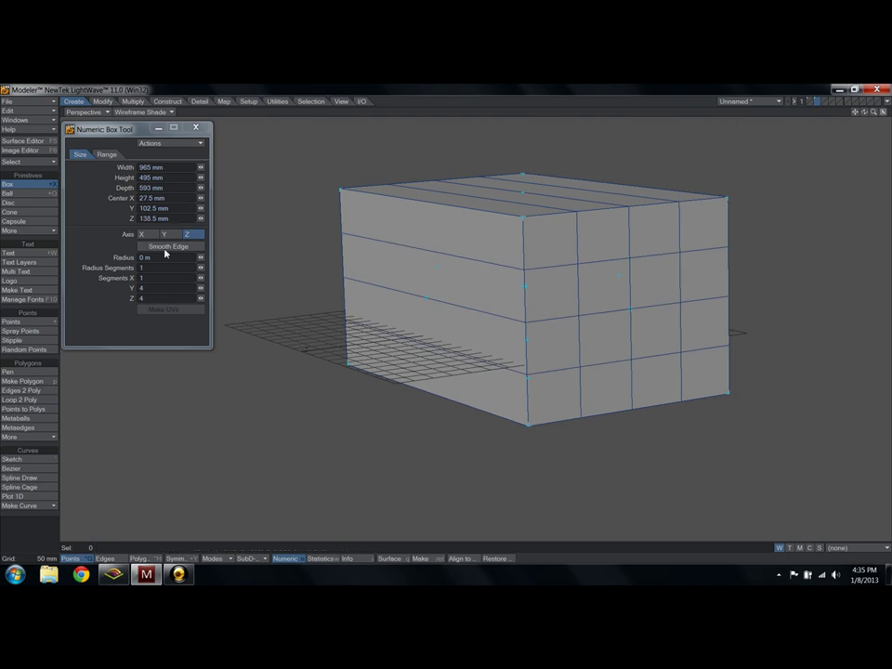
Set the box's width, height and depth to 5 m and fit the enlarged box in view
{"action": "left_click", "coordinate": [153, 167]}
{"action": "type", "text": "5"}
{"action": "key", "text": "Tab"}
{"action": "type", "text": "5"}
{"action": "key", "text": "Tab"}
{"action": "type", "text": "5"}
{"action": "left_click", "coordinate": [162, 268]}
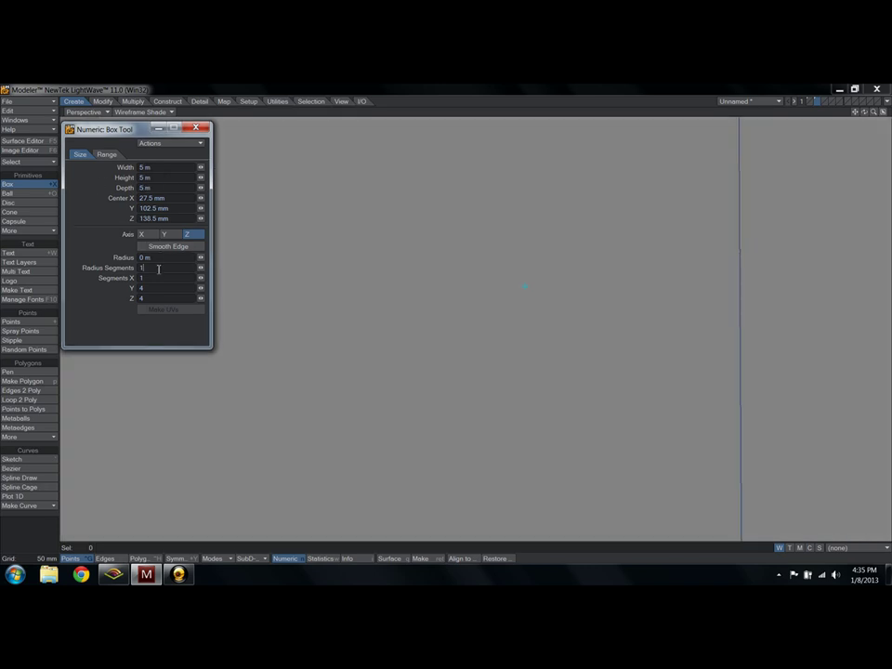
{"action": "left_click_drag", "start_coordinate": [874, 112], "coordinate": [739, 126]}
Set the box's X, Y and Z segments to 3 and finish the box
{"action": "left_click", "coordinate": [147, 278]}
{"action": "type", "text": "3"}
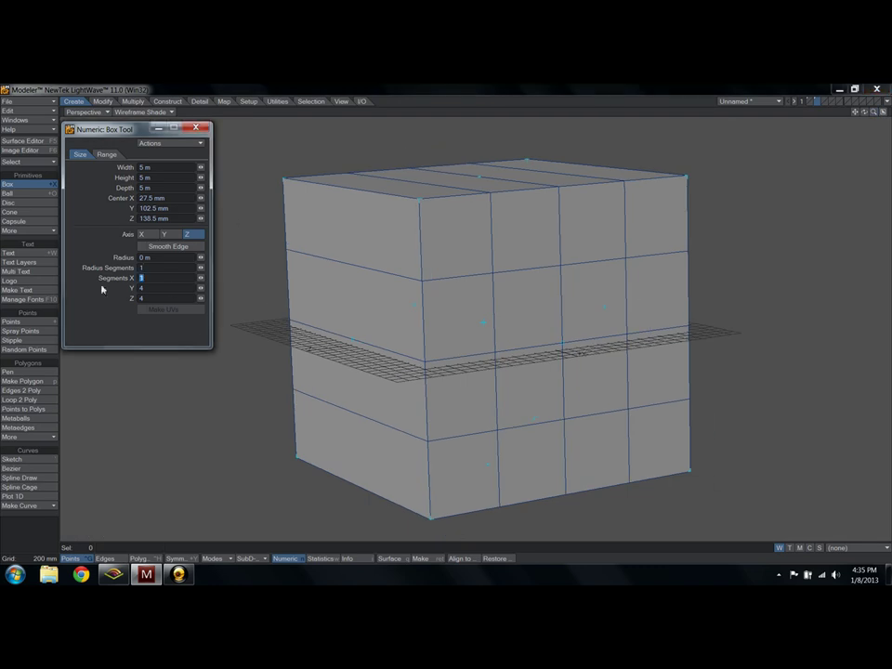
{"action": "left_click", "coordinate": [169, 289]}
{"action": "key", "text": "BackSpace"}
{"action": "type", "text": "3"}
{"action": "left_click", "coordinate": [155, 298]}
{"action": "key", "text": "BackSpace"}
{"action": "type", "text": "3"}
{"action": "left_click", "coordinate": [162, 281]}
{"action": "key", "text": "Return"}
{"action": "left_click", "coordinate": [201, 127]}
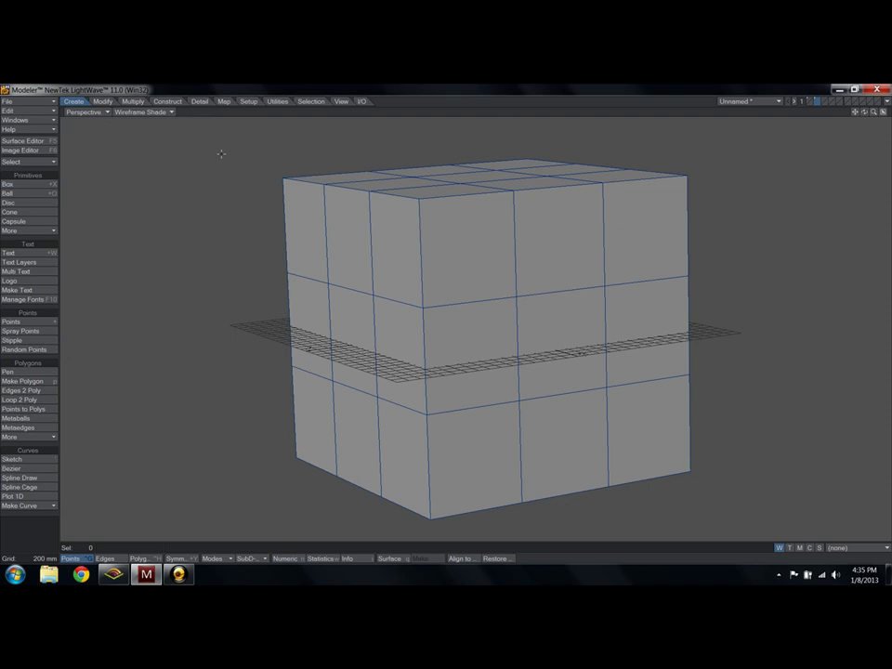
Orbit around the segmented box to examine the polygon grid on its faces
{"action": "key", "text": "a"}
{"action": "left_click_drag", "start_coordinate": [337, 251], "coordinate": [414, 290], "text": "alt"}
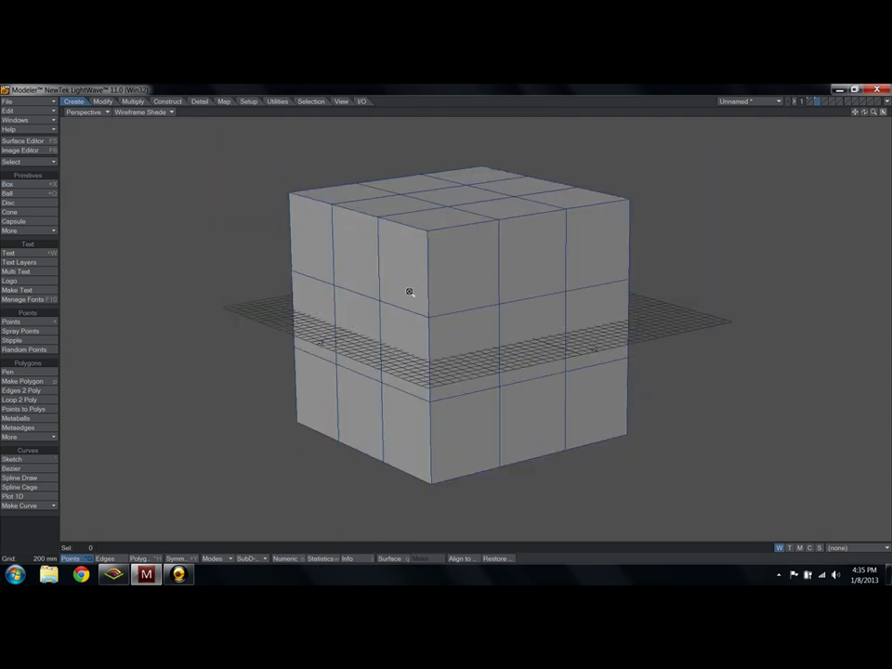
{"action": "left_click_drag", "start_coordinate": [465, 326], "coordinate": [454, 309], "text": "alt"}
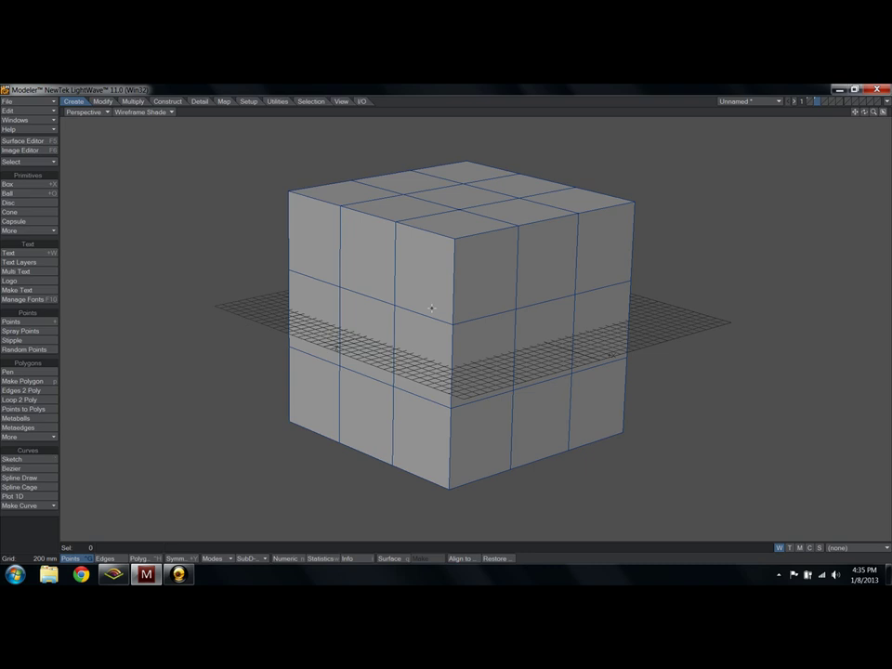
{"action": "left_click_drag", "start_coordinate": [478, 305], "coordinate": [526, 326], "text": "alt"}
{"action": "left_click_drag", "start_coordinate": [465, 356], "coordinate": [445, 329], "text": "alt"}
{"action": "key", "text": "f"}
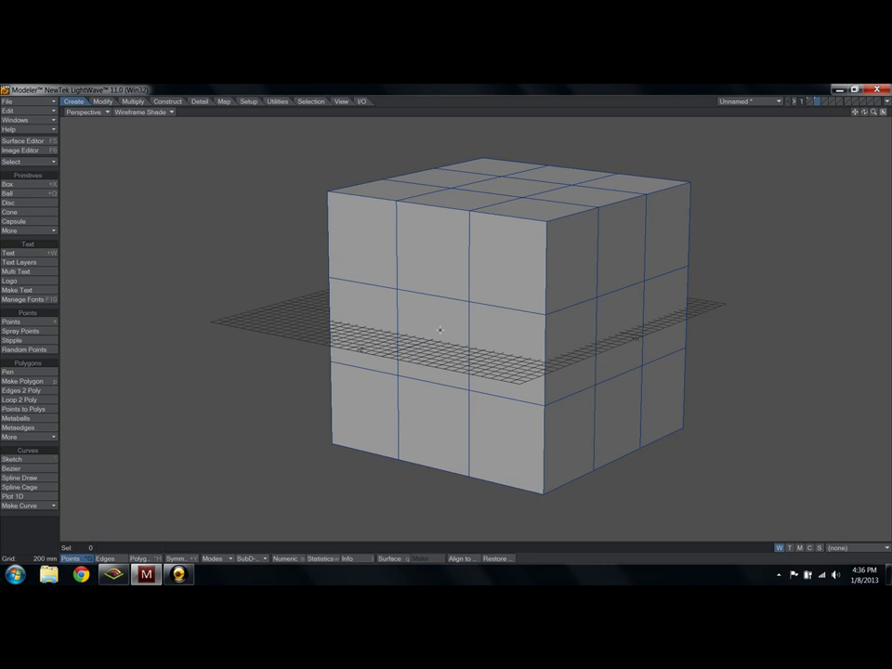
Return to the ball in layer 1 and scale it up to about five times its size
{"action": "key", "text": "1"}
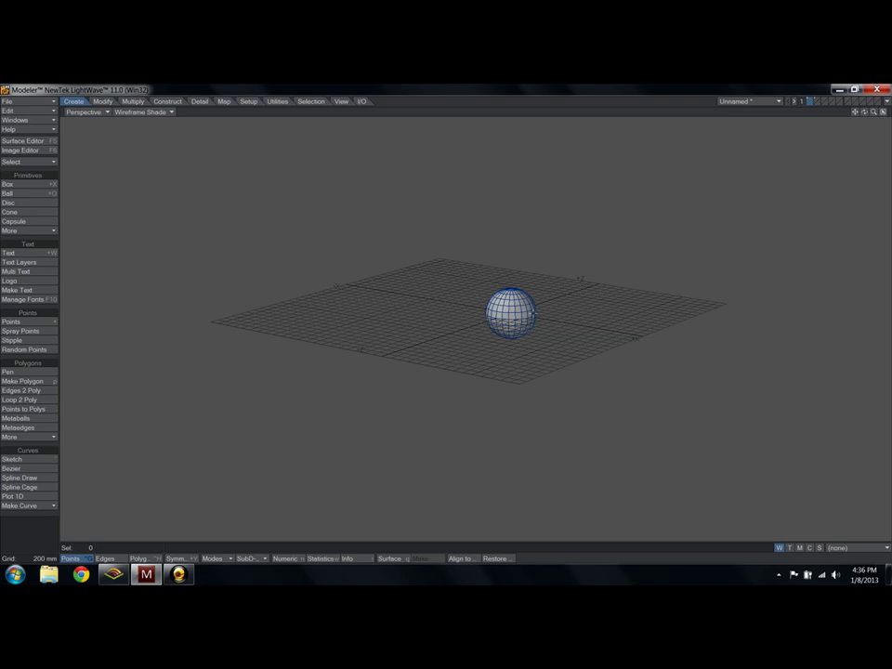
{"action": "key", "text": "shift+h"}
{"action": "left_click_drag", "start_coordinate": [509, 318], "coordinate": [714, 318]}
{"action": "key", "text": "space"}
{"action": "key", "text": "F2"}
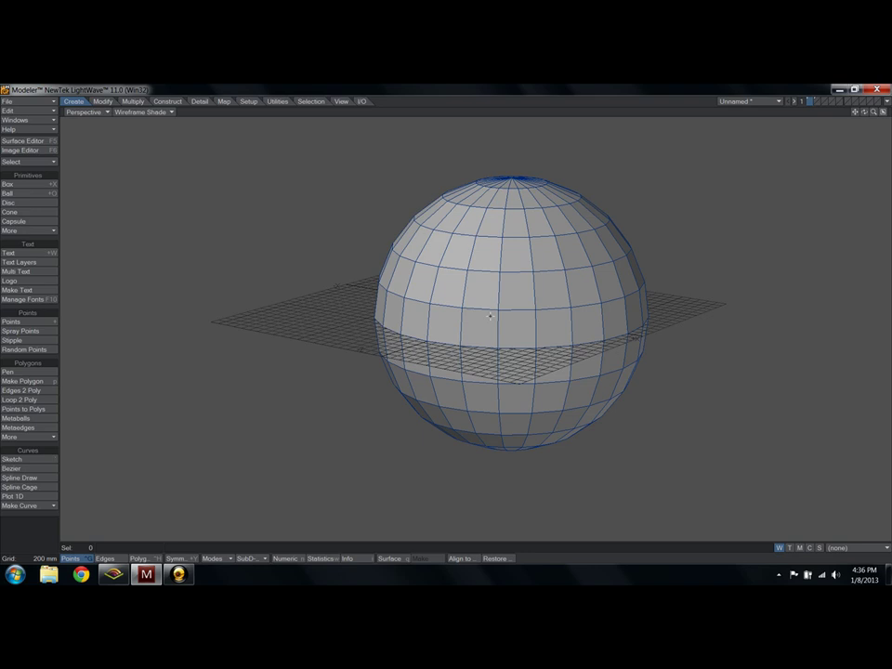
Turn off Show Grid in the display options
{"action": "key", "text": "d"}
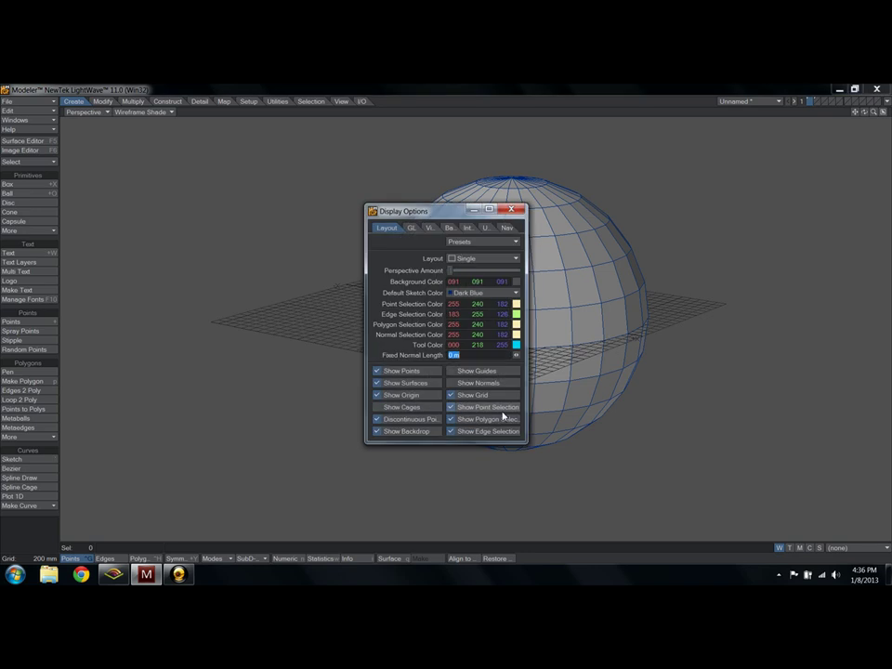
{"action": "left_click", "coordinate": [484, 395]}
{"action": "left_click", "coordinate": [511, 211]}
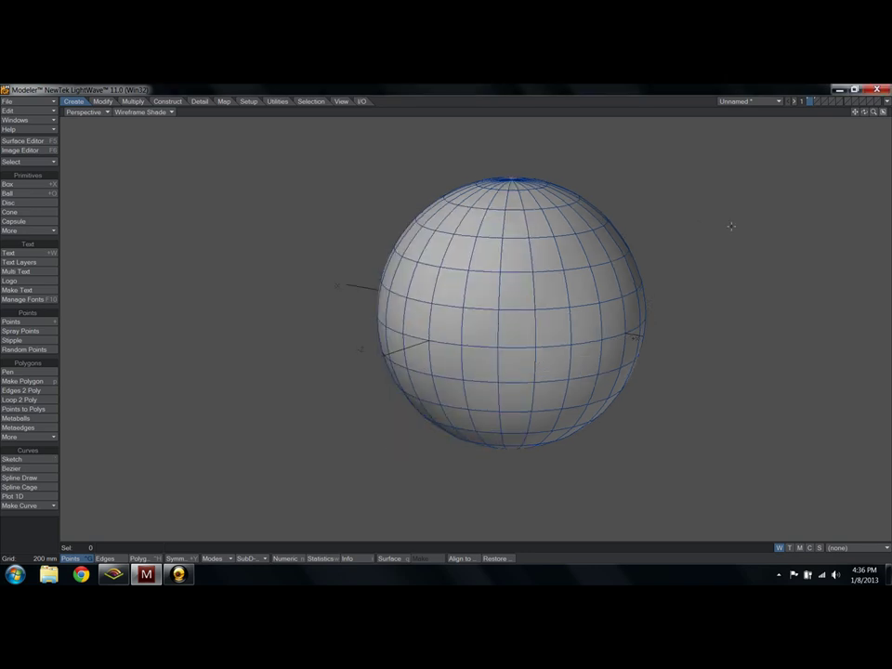
Toggle subdivision on the ball and on the segmented box in layer 2 to compare their faceted and smoothed shapes
{"action": "key", "text": "Tab"}
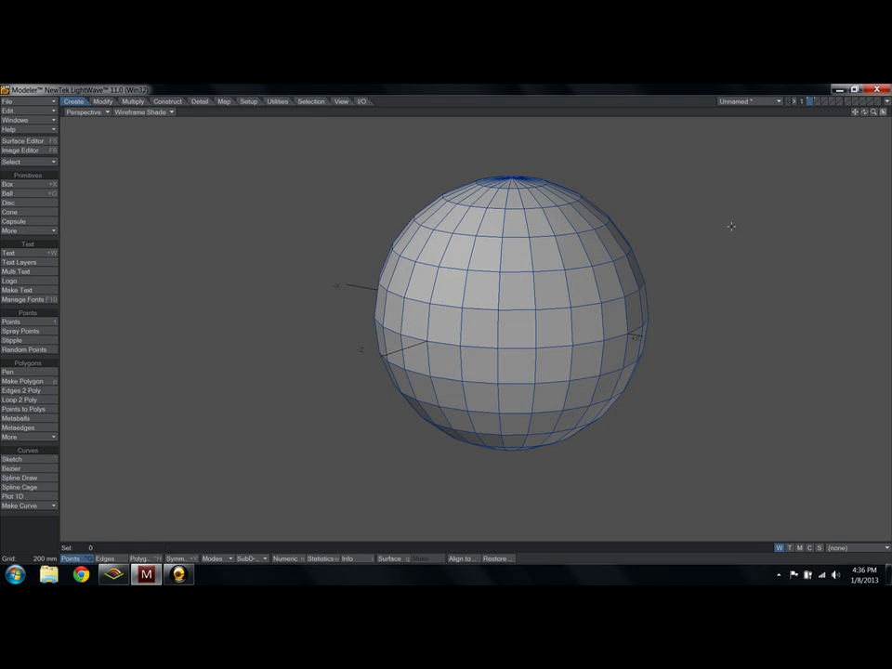
{"action": "key", "text": "Tab"}
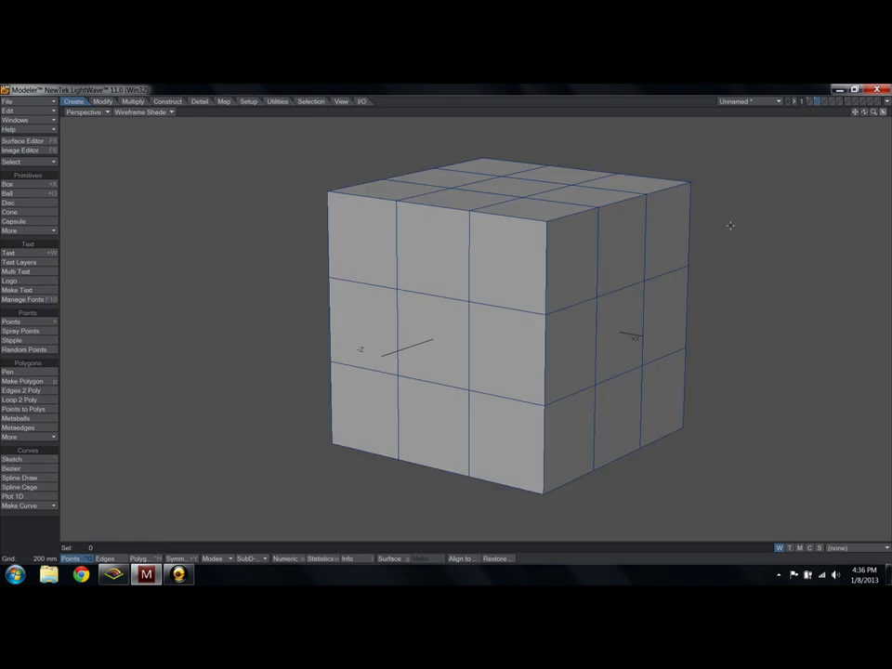
{"action": "key", "text": "Tab"}
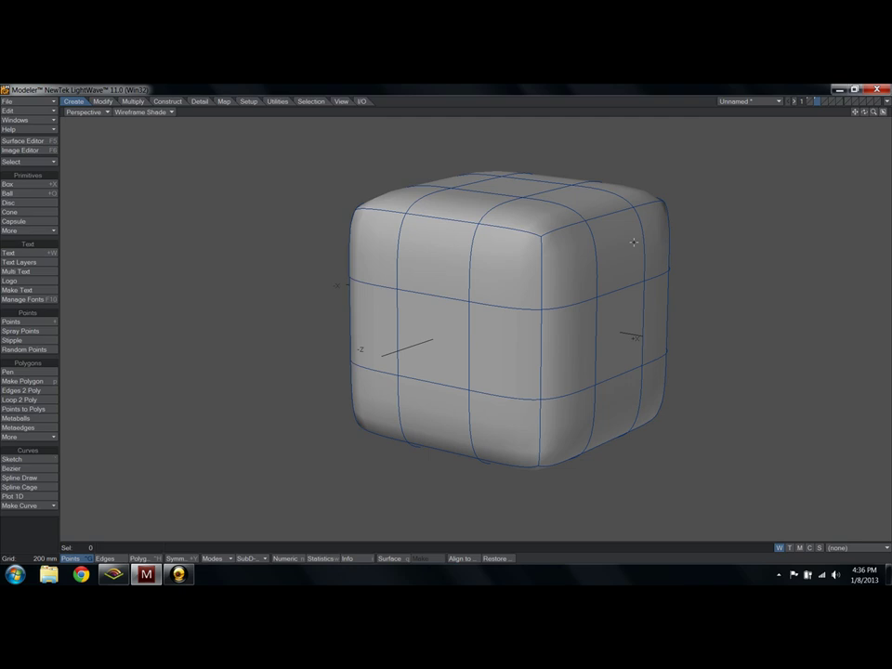
{"action": "key", "text": "Tab"}
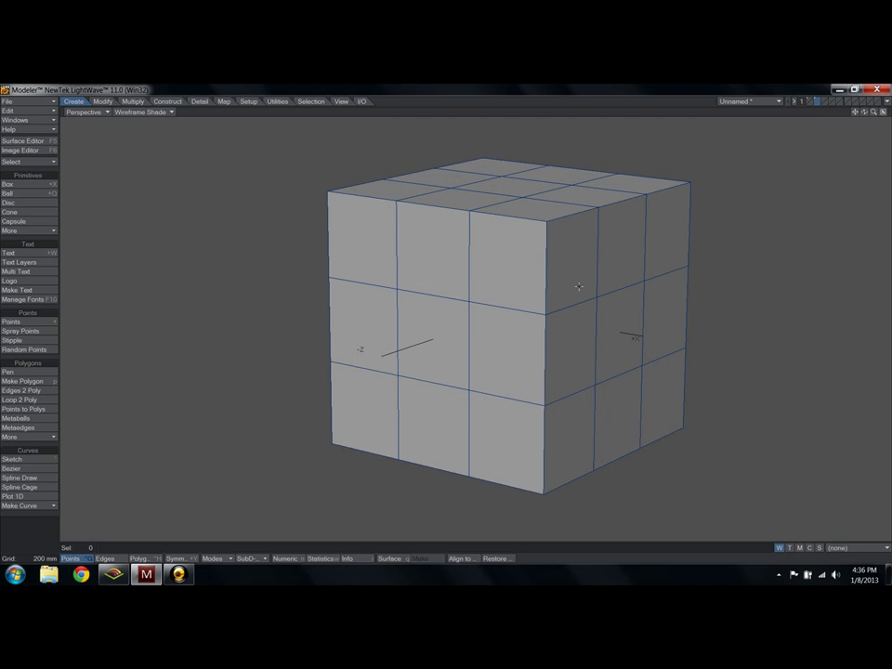
{"action": "key", "text": "Tab"}
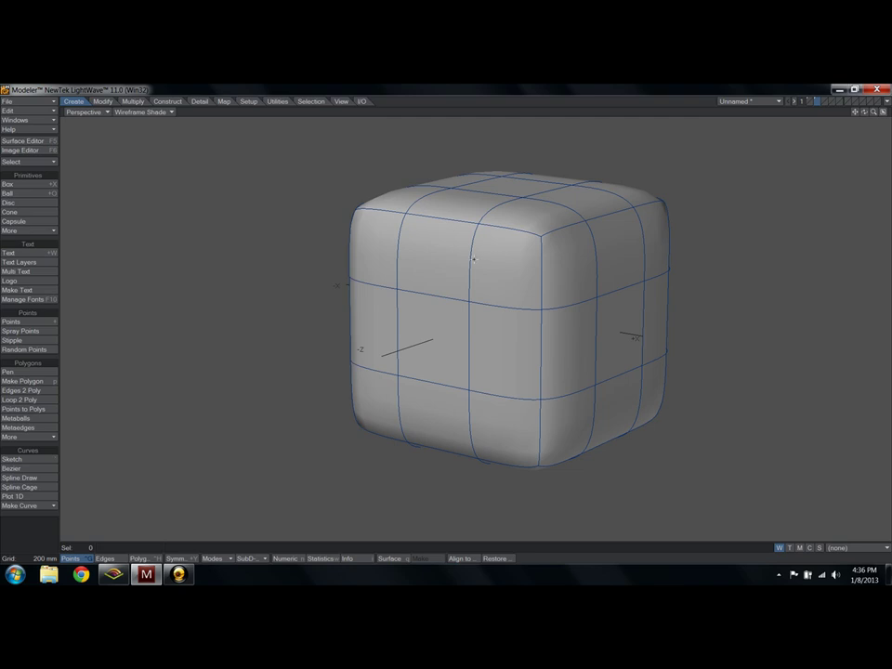
Display the box in Wireframe and toggle its subdivision to compare the polygon layout
{"action": "left_click", "coordinate": [135, 112]}
{"action": "left_click", "coordinate": [128, 98]}
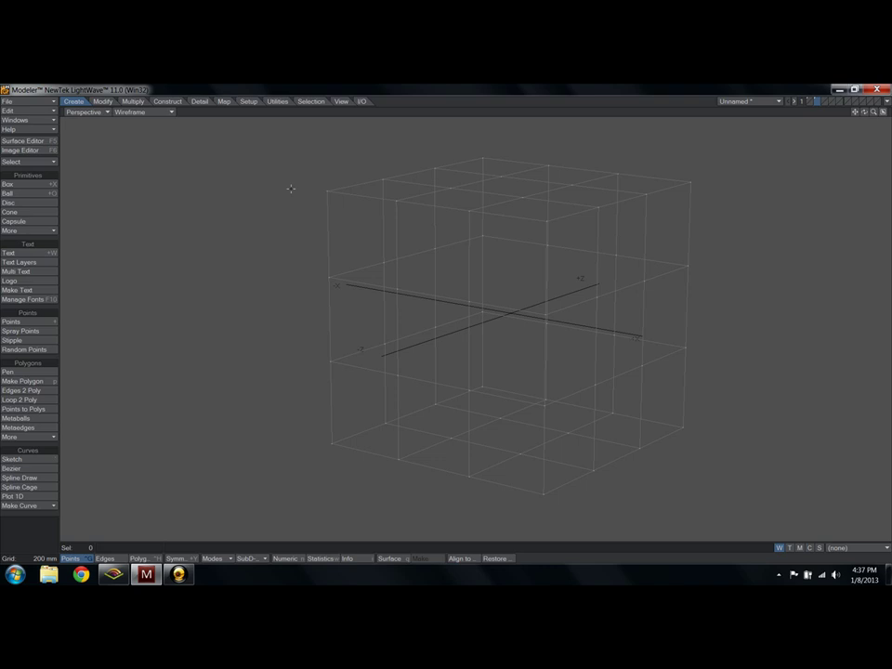
{"action": "key", "text": "Tab"}
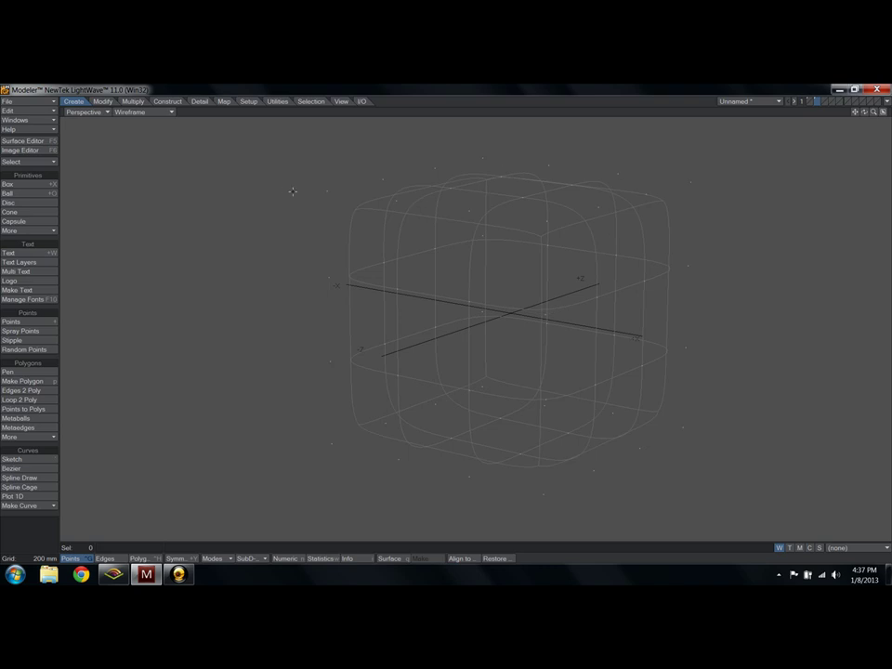
{"action": "key", "text": "Tab"}
Set the viewport to Smooth Shade and turn on subdivision for the box
{"action": "left_click", "coordinate": [156, 112]}
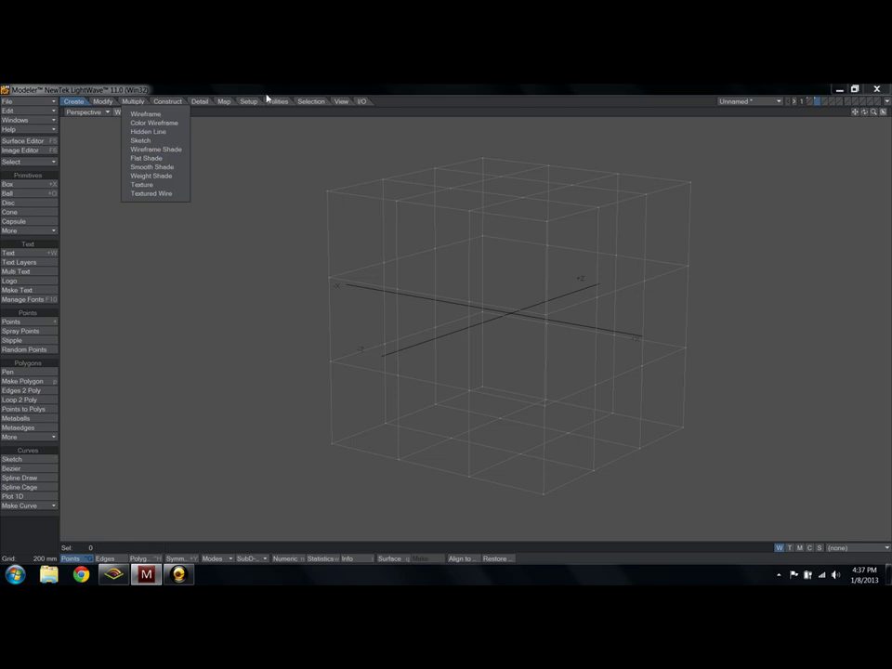
{"action": "left_click", "coordinate": [169, 168]}
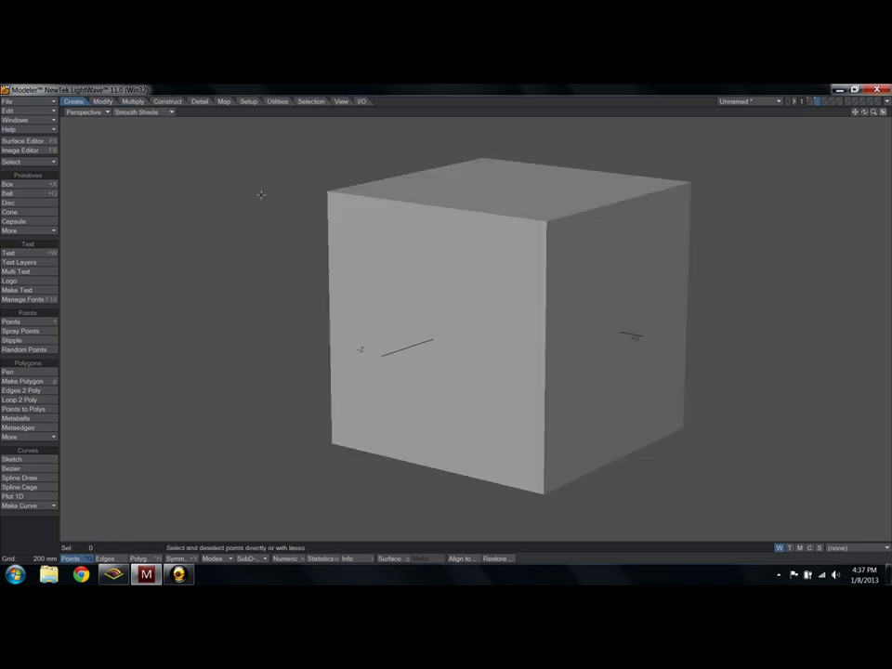
{"action": "key", "text": "Tab"}
Turn on Show Cages in the display options
{"action": "key", "text": "d"}
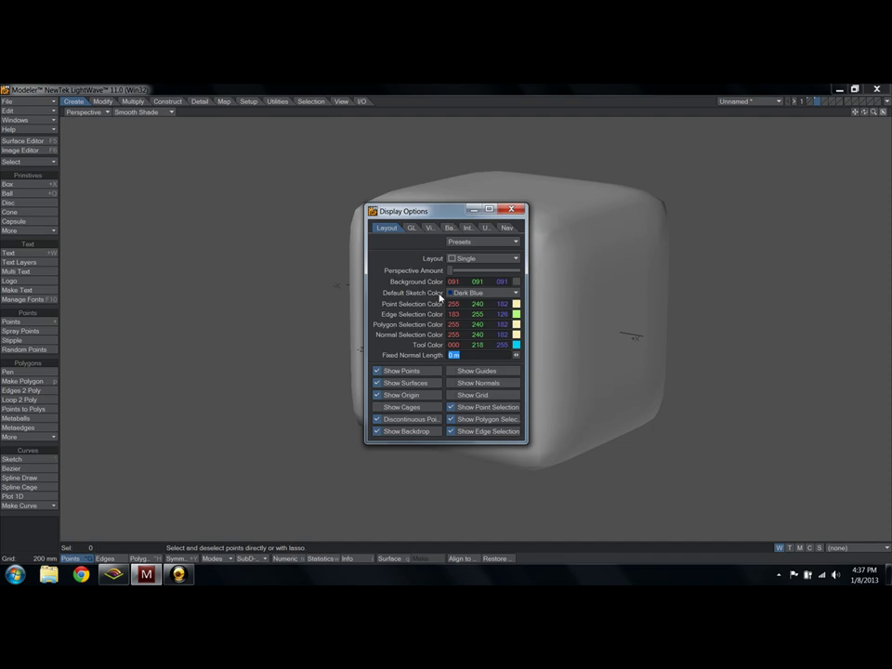
{"action": "left_click_drag", "start_coordinate": [442, 213], "coordinate": [187, 207]}
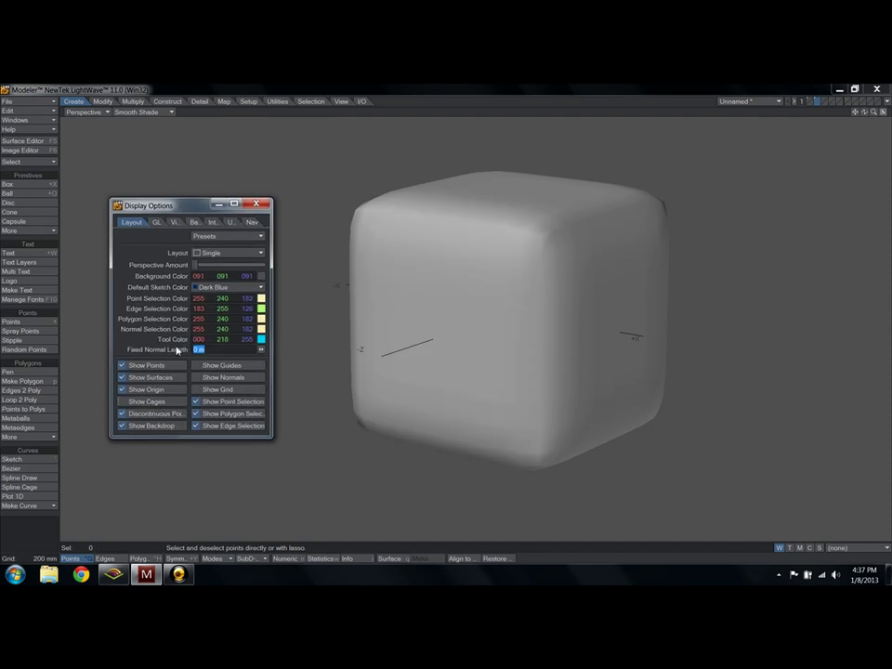
{"action": "left_click", "coordinate": [160, 404]}
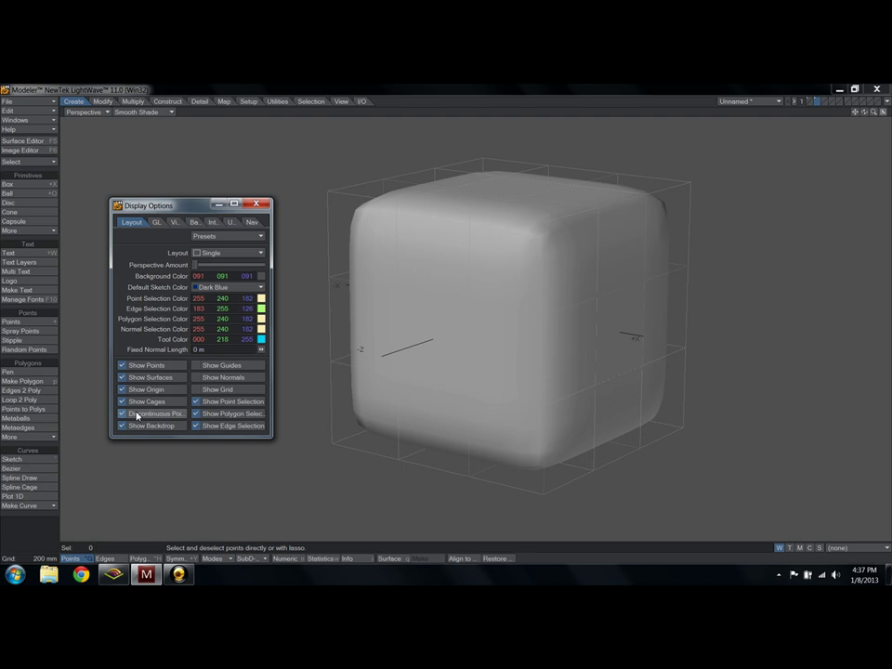
{"action": "left_click", "coordinate": [257, 202]}
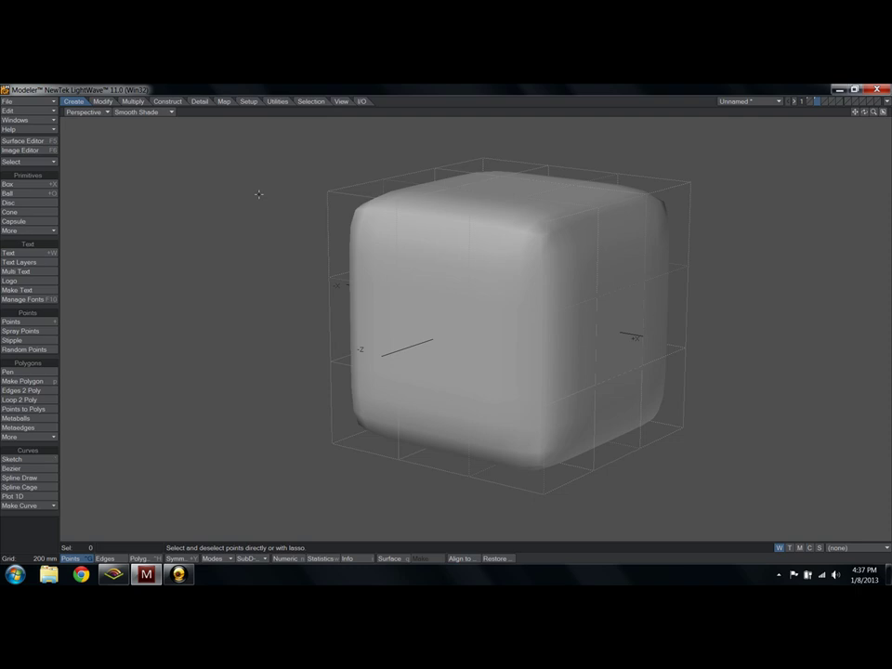
Freeze the subdivided box into polygons, inspect it in Wireframe and Smooth Shade, and restore the subdivision version
{"action": "key", "text": "ctrl+d"}
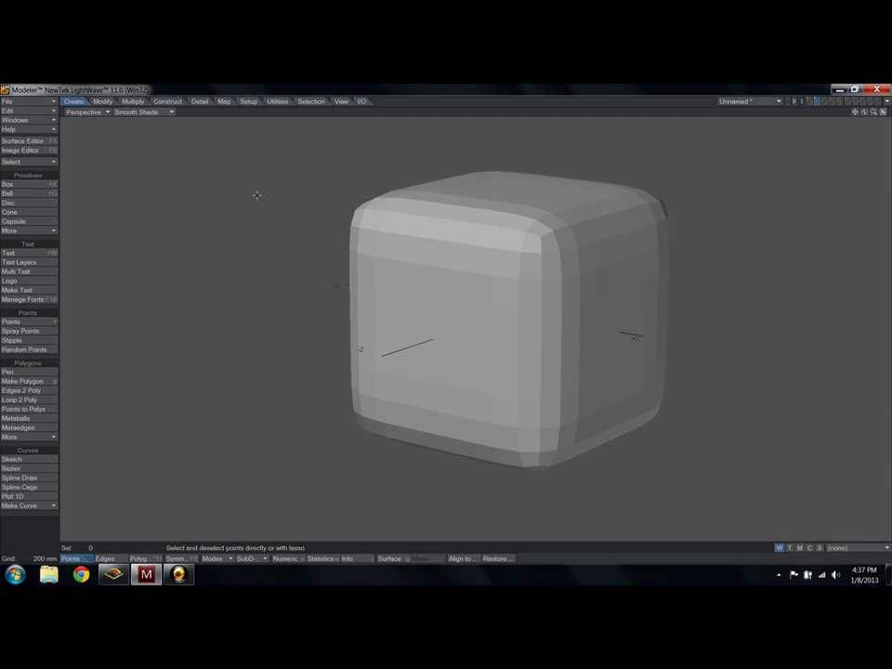
{"action": "left_click", "coordinate": [140, 111]}
{"action": "left_click", "coordinate": [158, 91]}
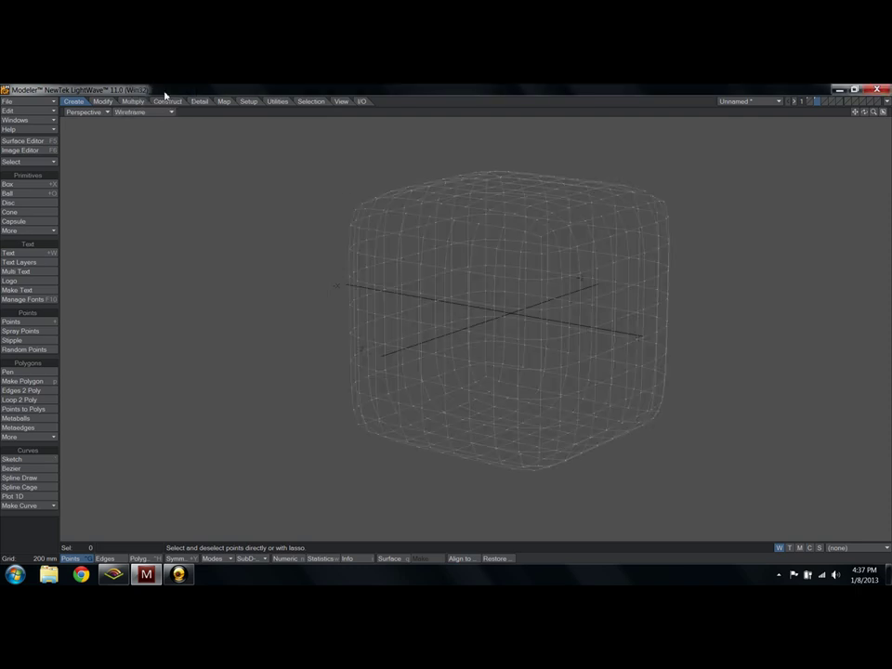
{"action": "left_click", "coordinate": [139, 112]}
{"action": "left_click", "coordinate": [145, 161]}
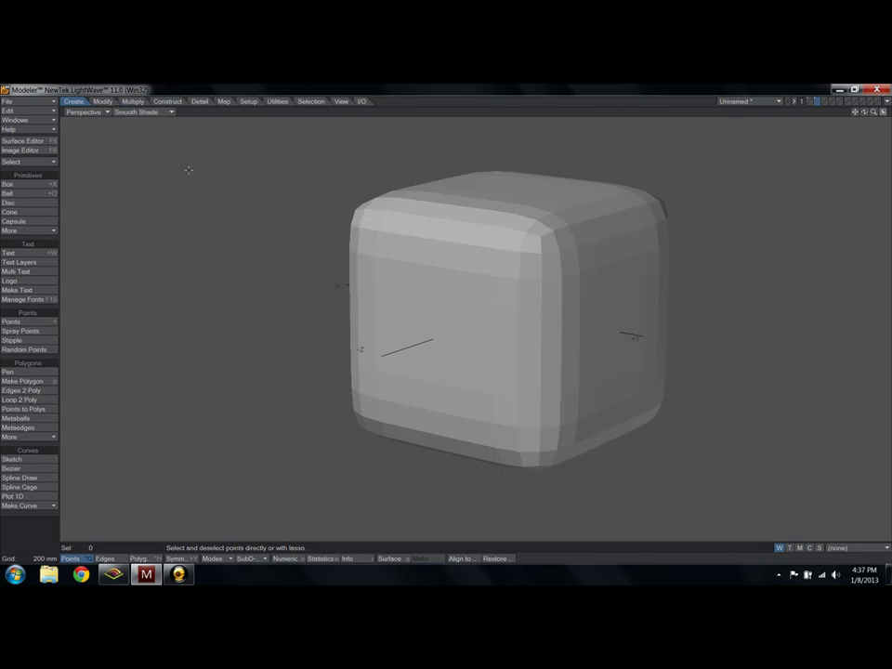
{"action": "key", "text": "Tab"}
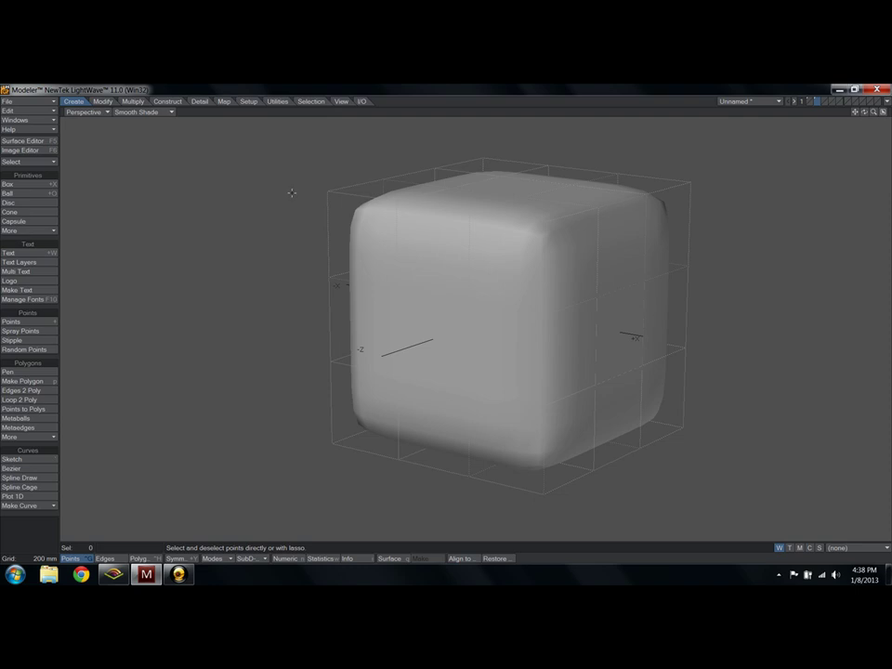
Delete the box in layer 2 and return to the ball in layer 1
{"action": "key", "text": "Delete"}
{"action": "key", "text": "1"}
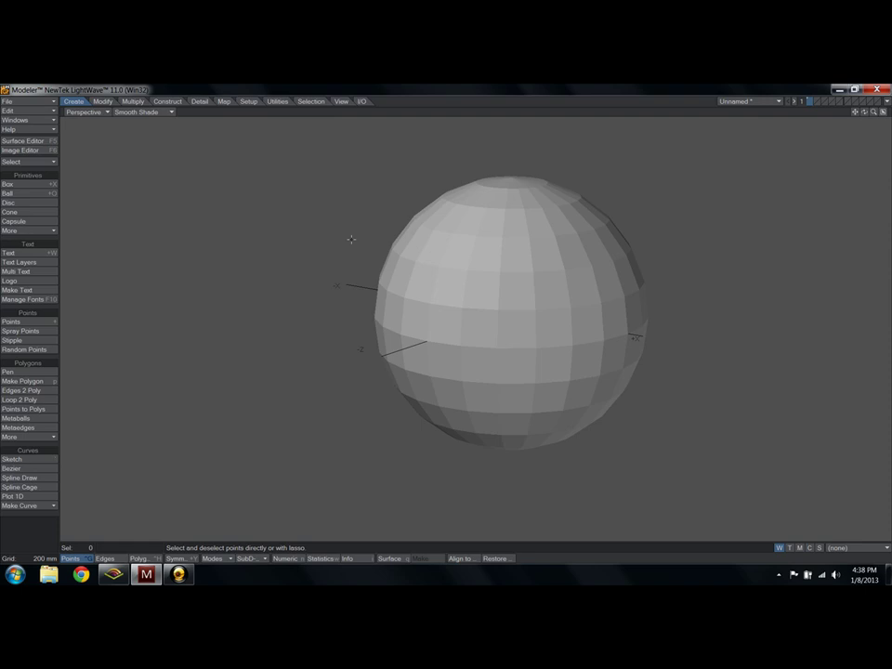
{"action": "left_click", "coordinate": [182, 575]}
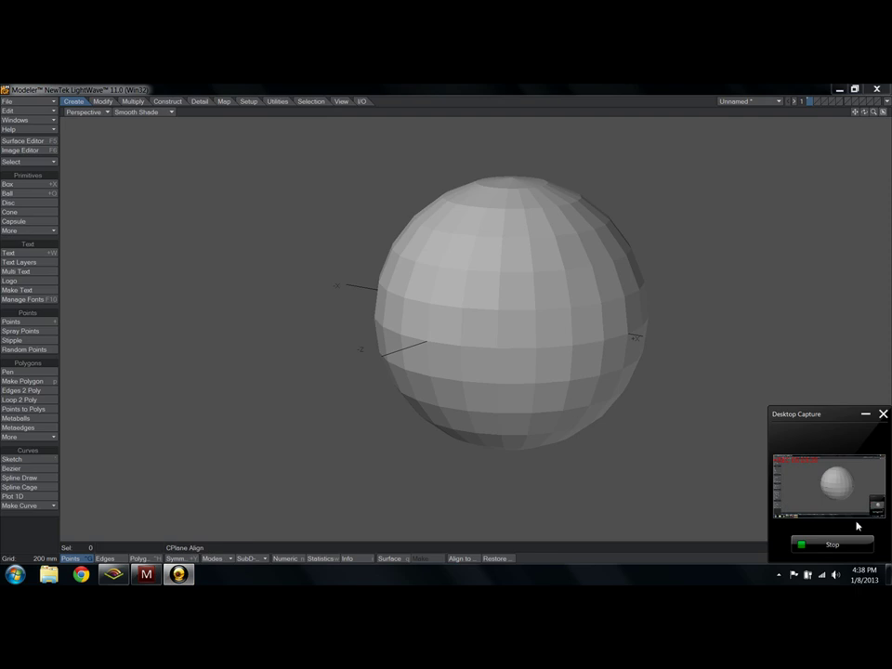